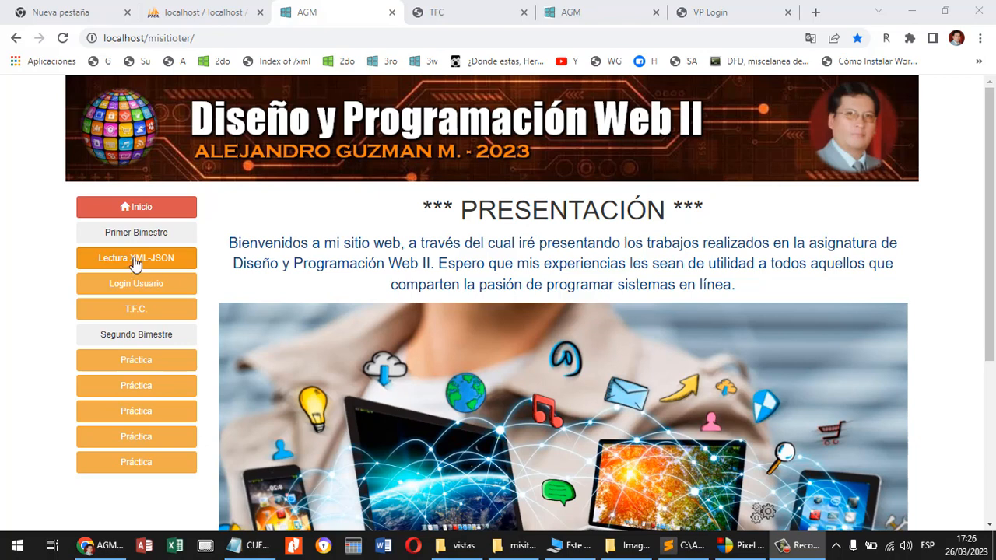
Open the Lectura XML-JSON practice page and test its XML creation and reading functions.
left_click(128, 265)
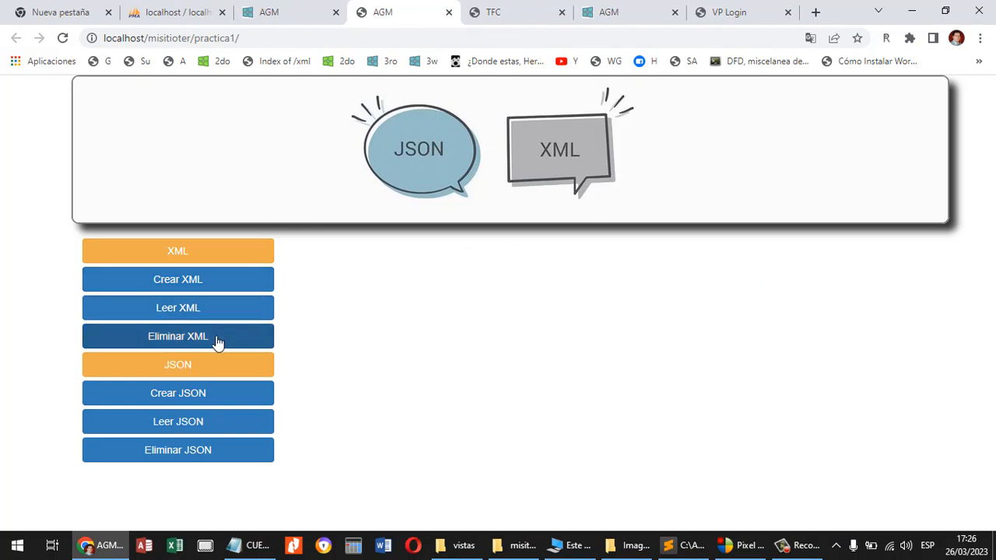
left_click(192, 287)
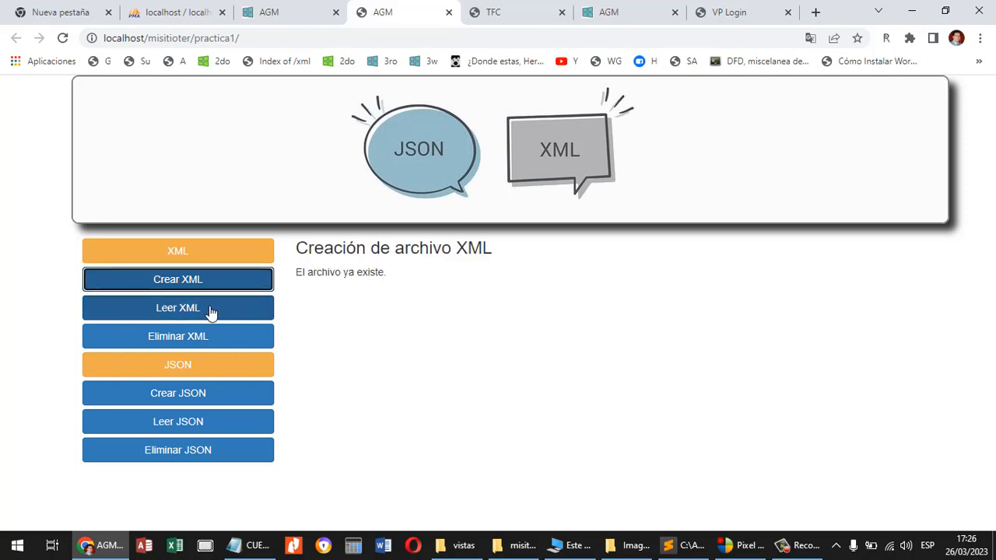
left_click(187, 311)
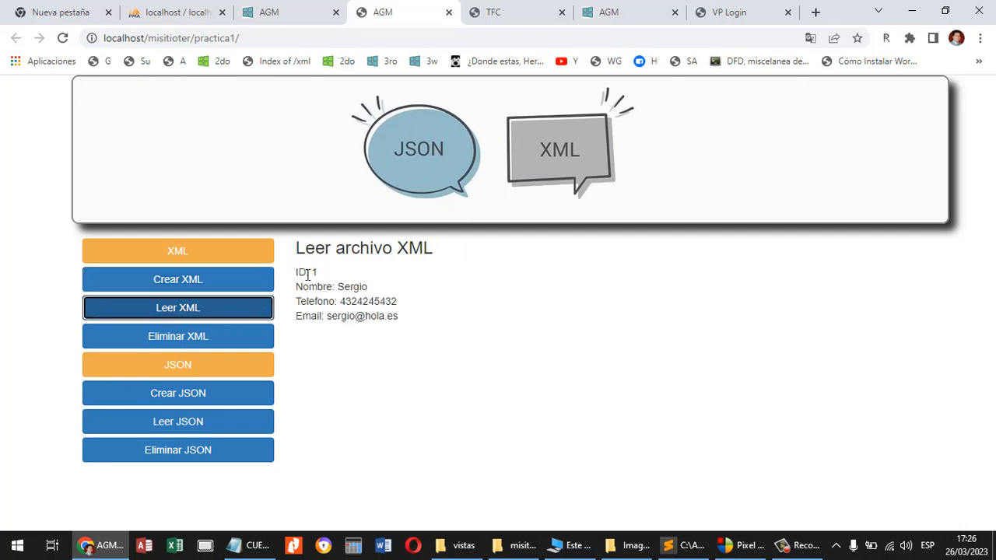
Delete the XML file and create it again, testing the read function without the file and creation with the file present.
left_click(203, 339)
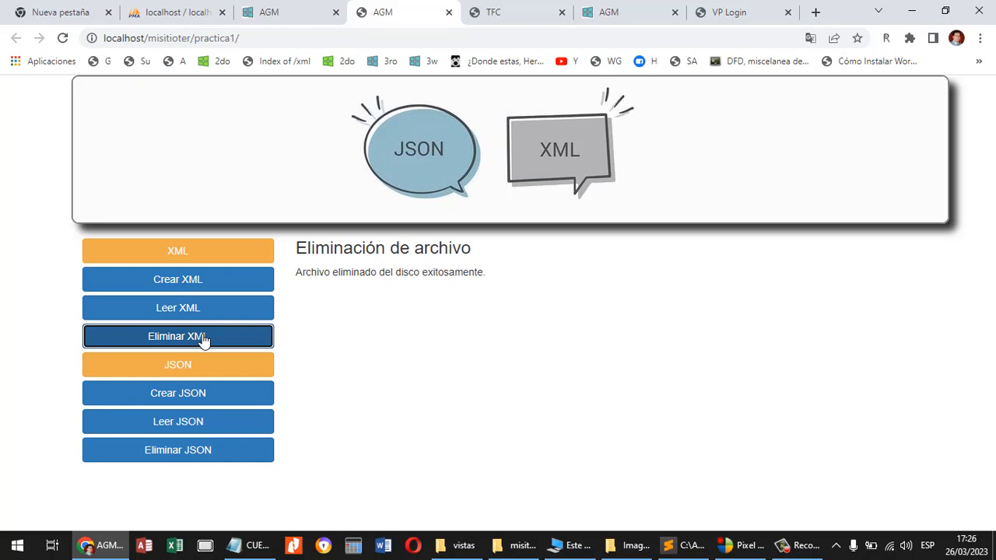
left_click(204, 314)
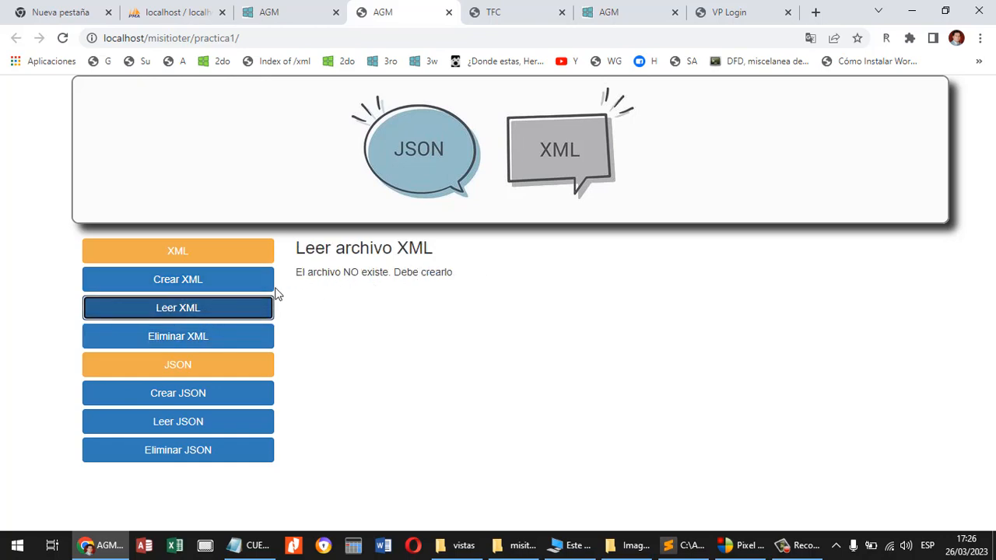
left_click(190, 288)
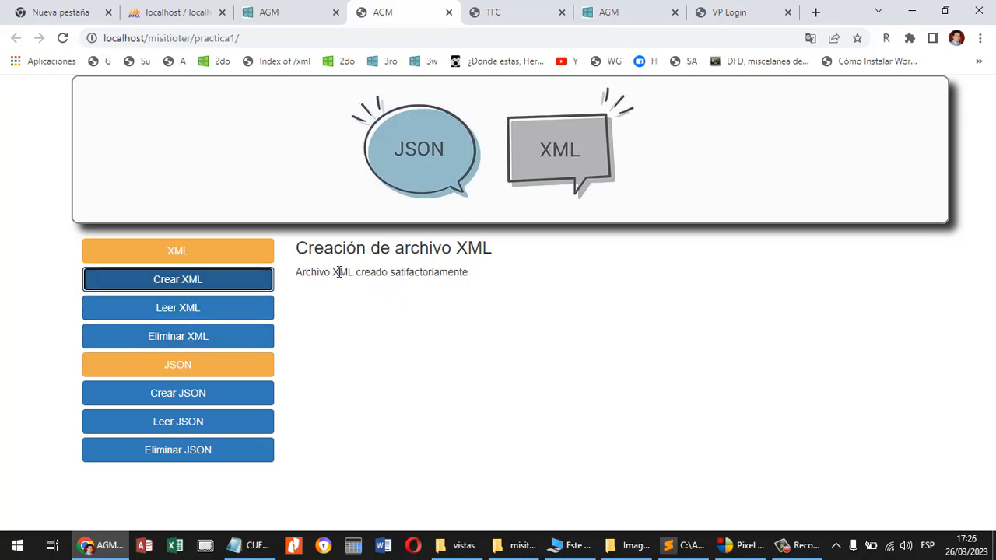
left_click(186, 288)
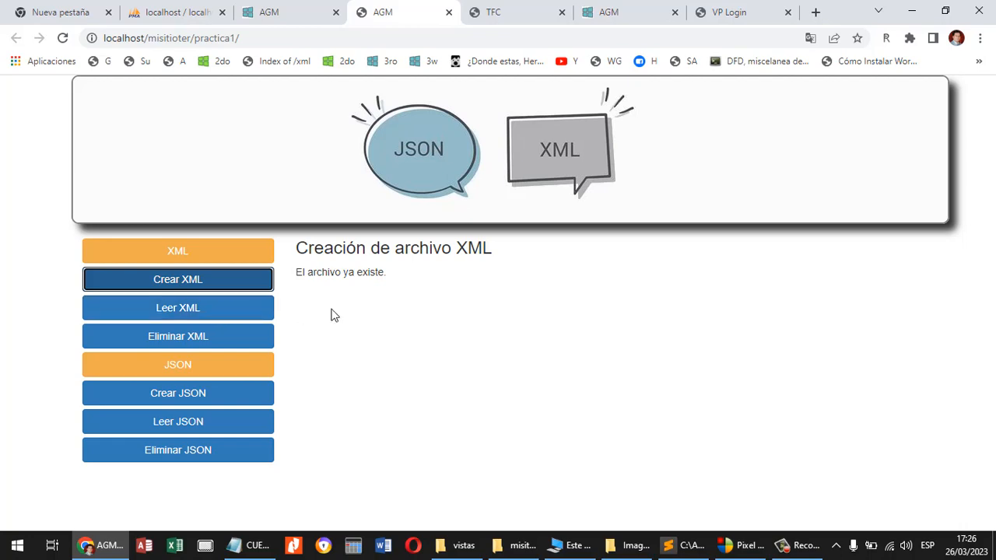
Switch to Sublime Text and review banner.jpg and the index.php button markup in the practica1 folder.
key("alt+Tab")
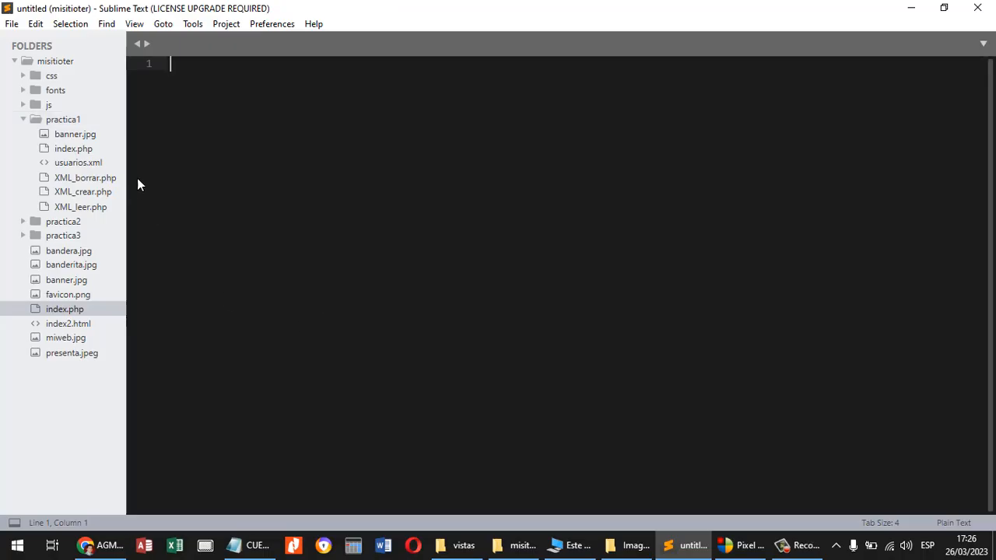
left_click(87, 134)
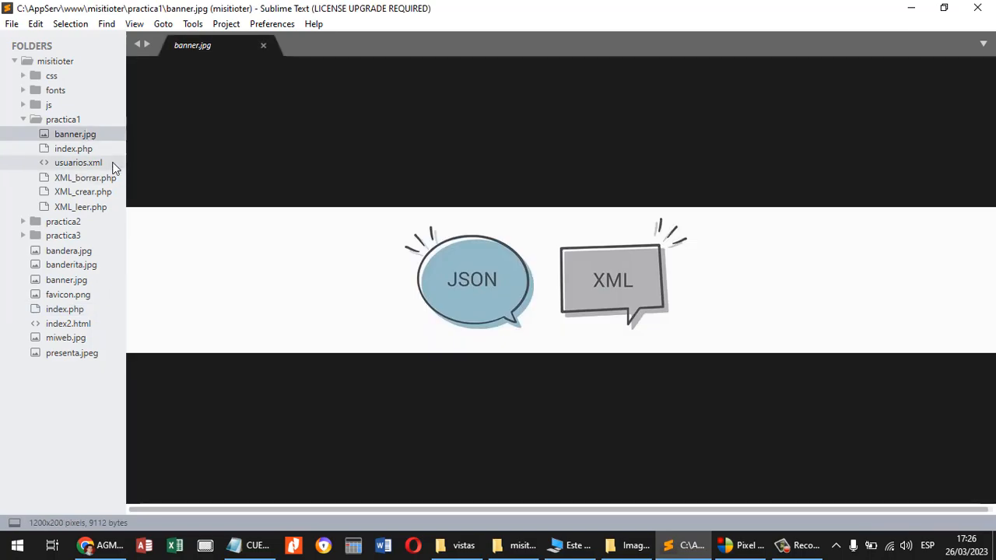
left_click(78, 150)
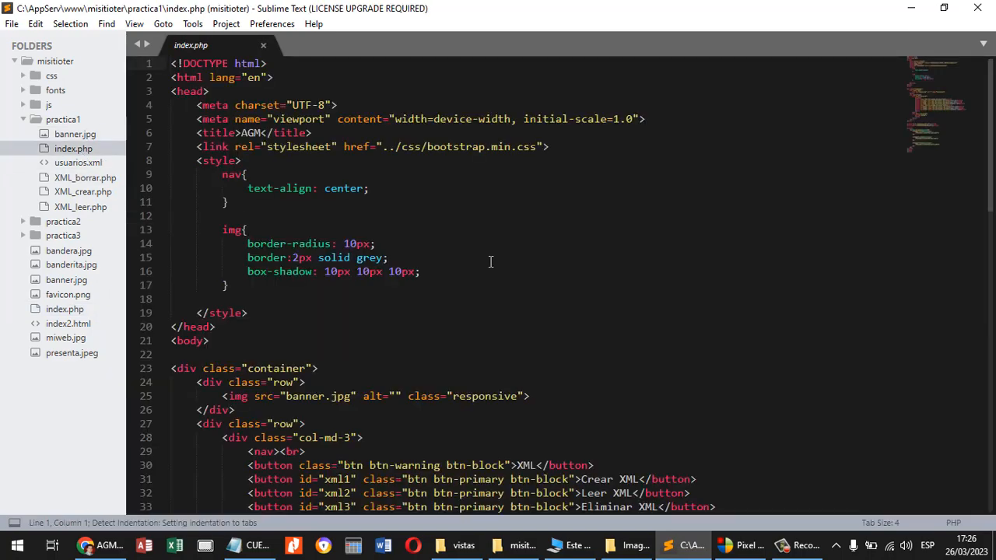
scroll(491, 260, "down", 3)
scroll(491, 261, "down", 2)
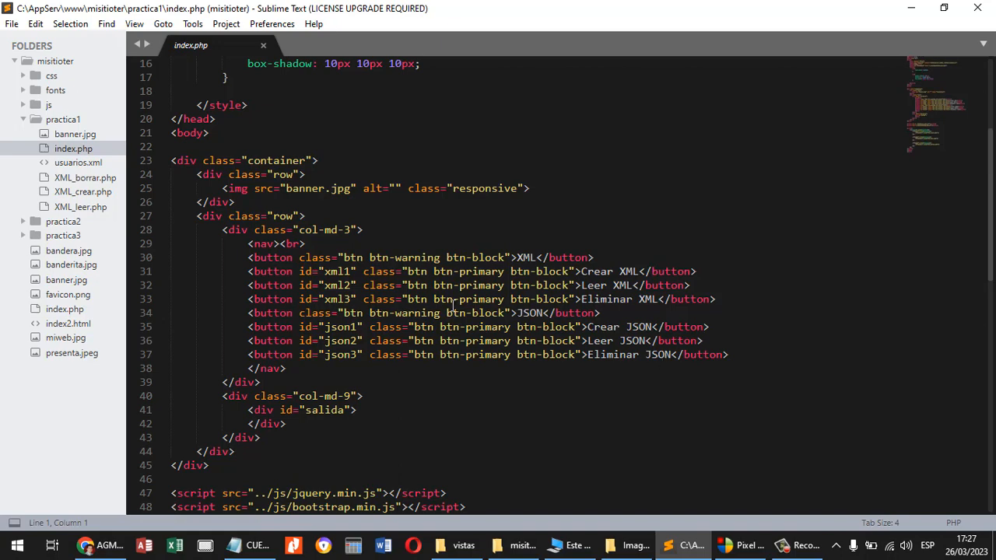
Review XML_crear.php, examining its file_exists condition for usuarios.xml and the code that builds and saves the document.
left_click(97, 192)
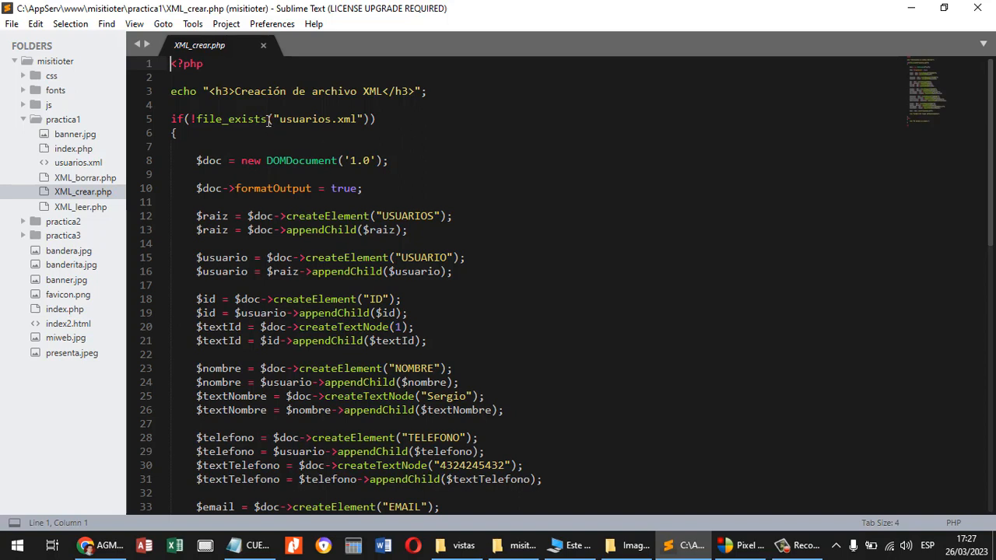
left_click_drag(266, 120, 198, 120)
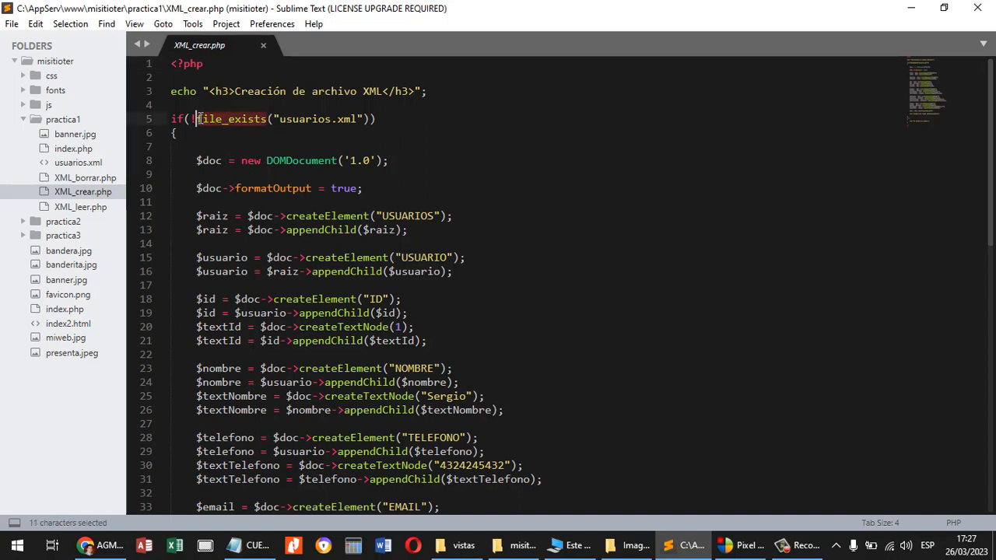
left_click(311, 132)
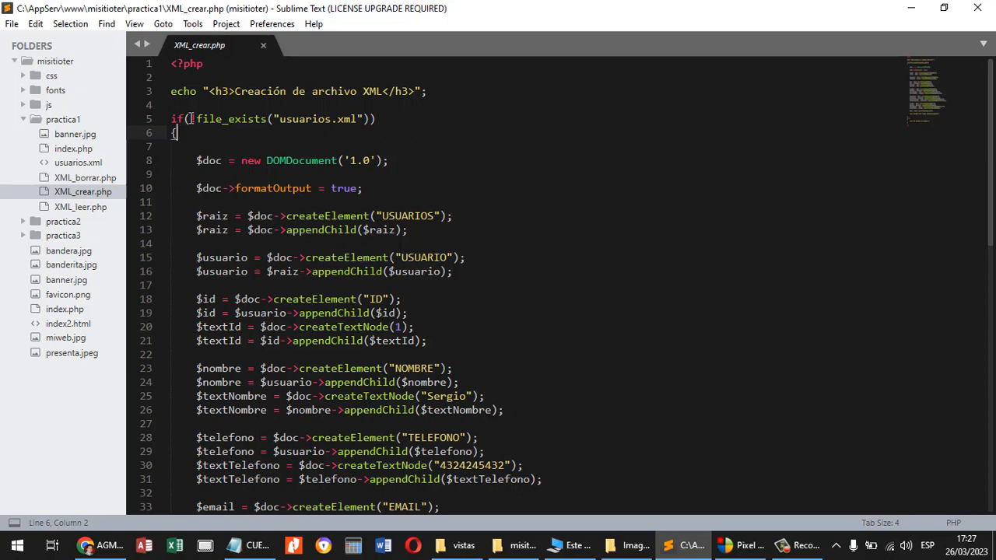
left_click_drag(191, 121, 363, 123)
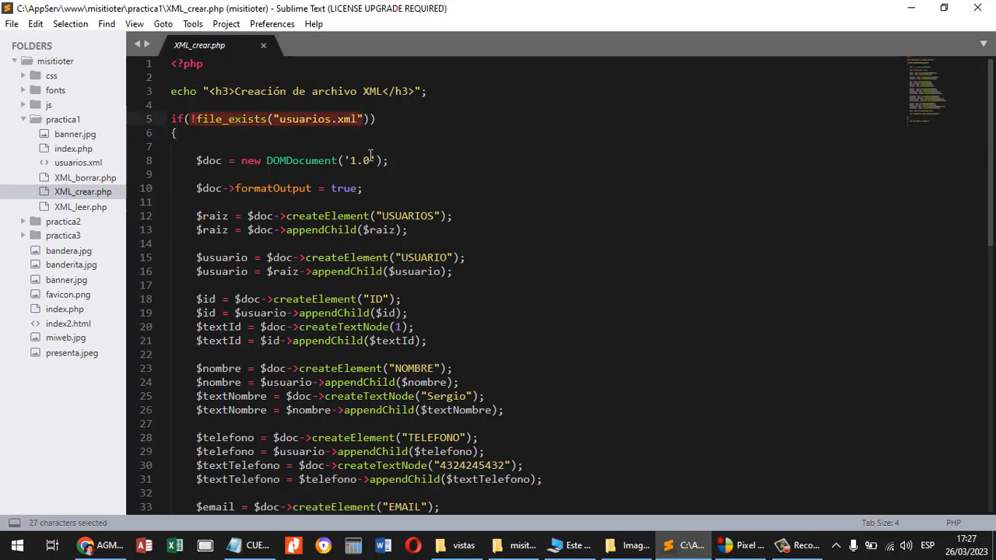
scroll(370, 154, "down", 3)
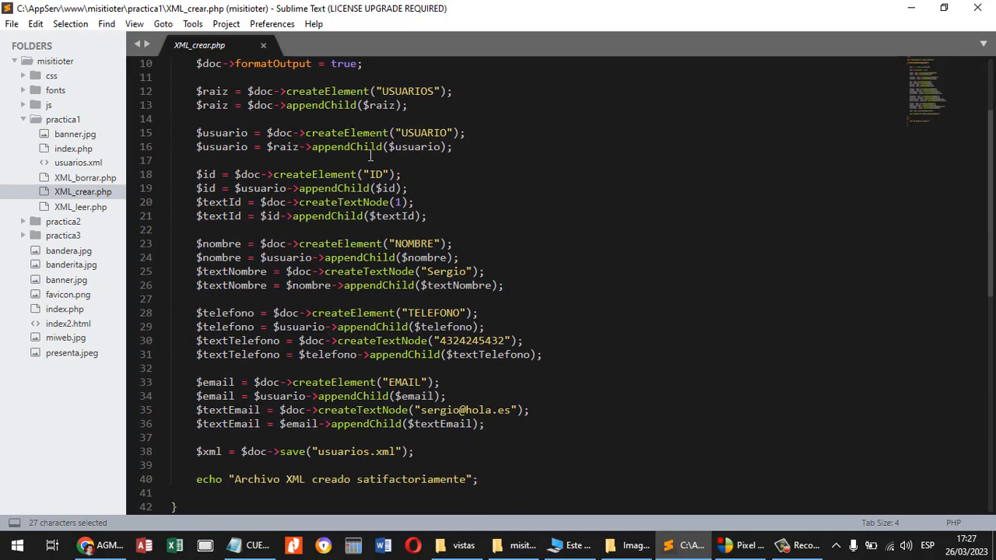
scroll(370, 154, "down", 6)
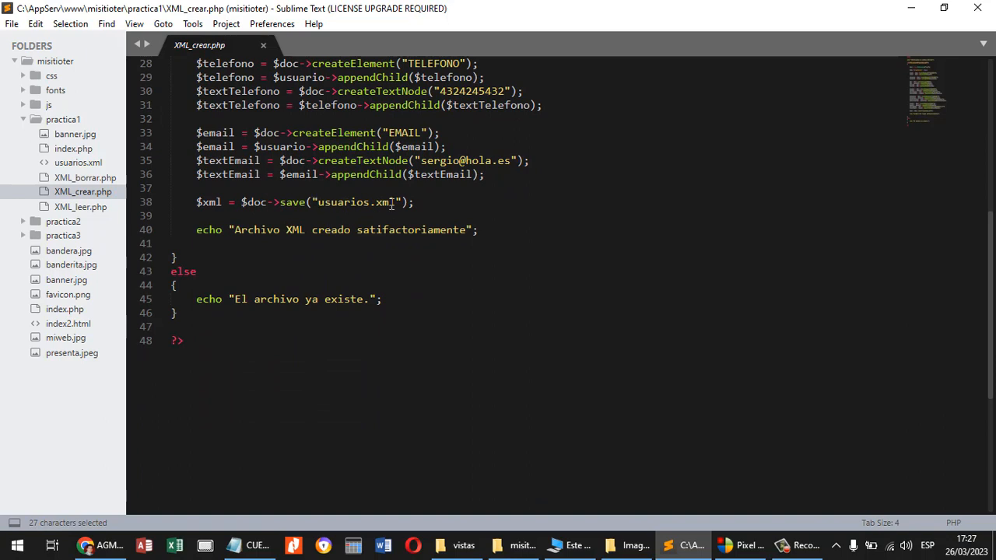
Open usuarios.xml and examine its XML declaration and the matching USUARIOS and USUARIO tags.
left_click(95, 163)
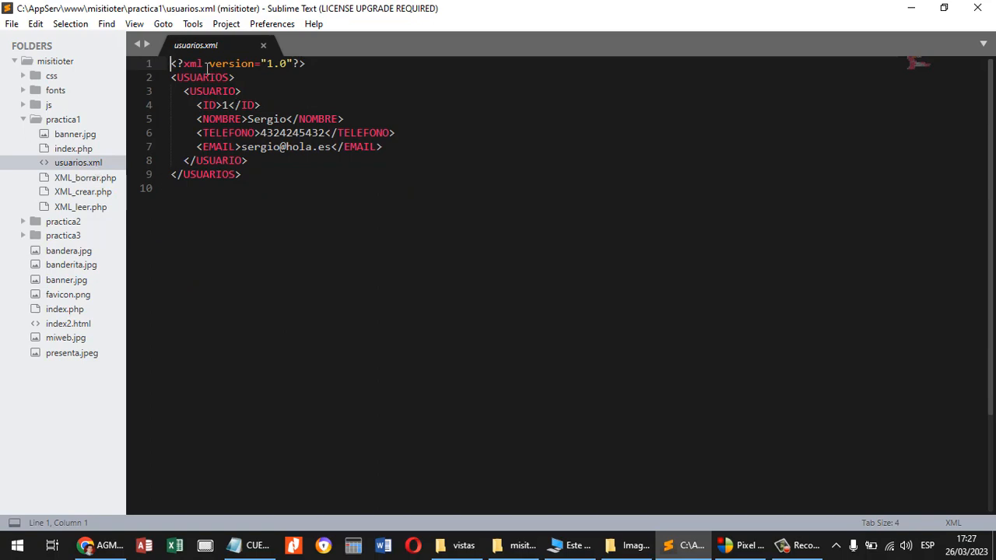
left_click_drag(306, 65, 168, 65)
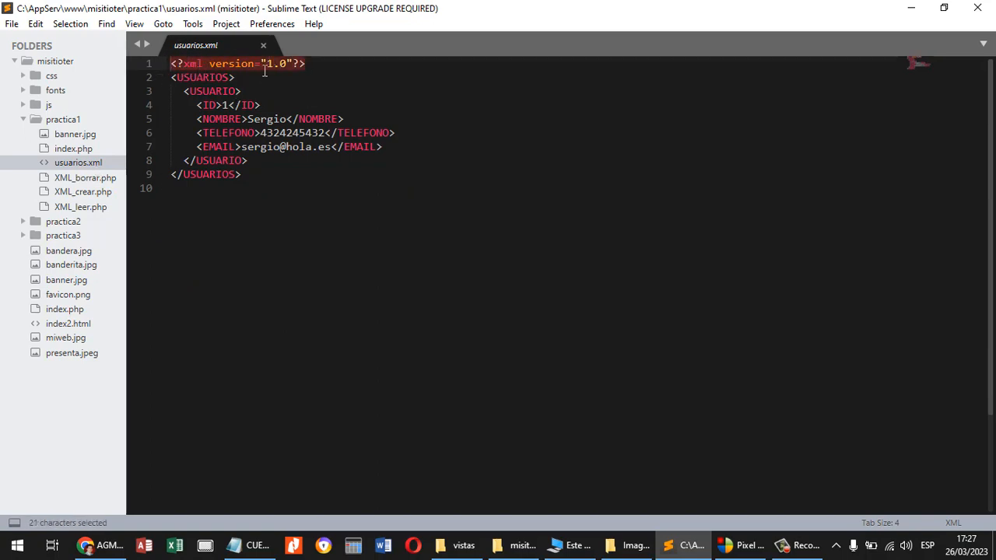
left_click(221, 77)
key("Down")
key("Down")
key("Down")
key("Down")
key("Down")
key("Down")
key("Down")
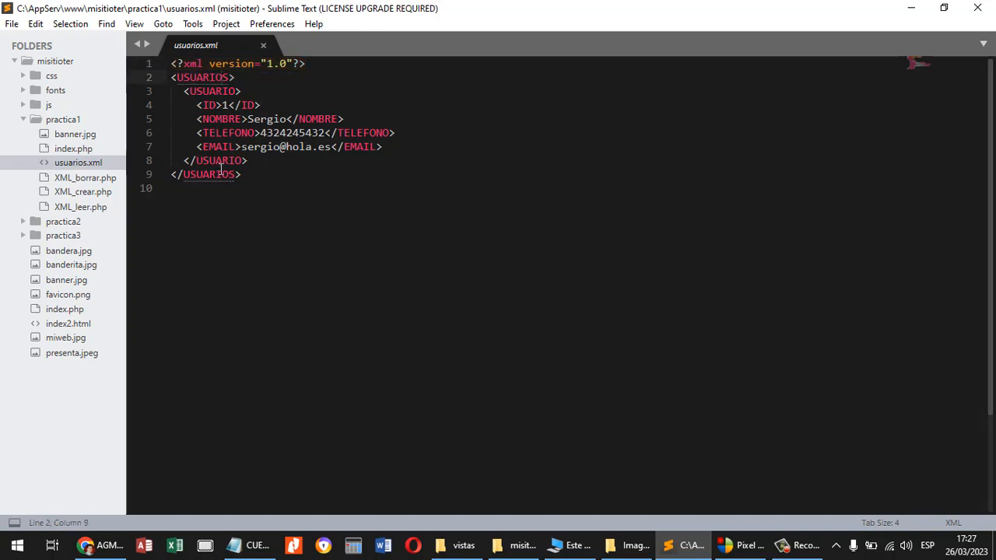
key("Up")
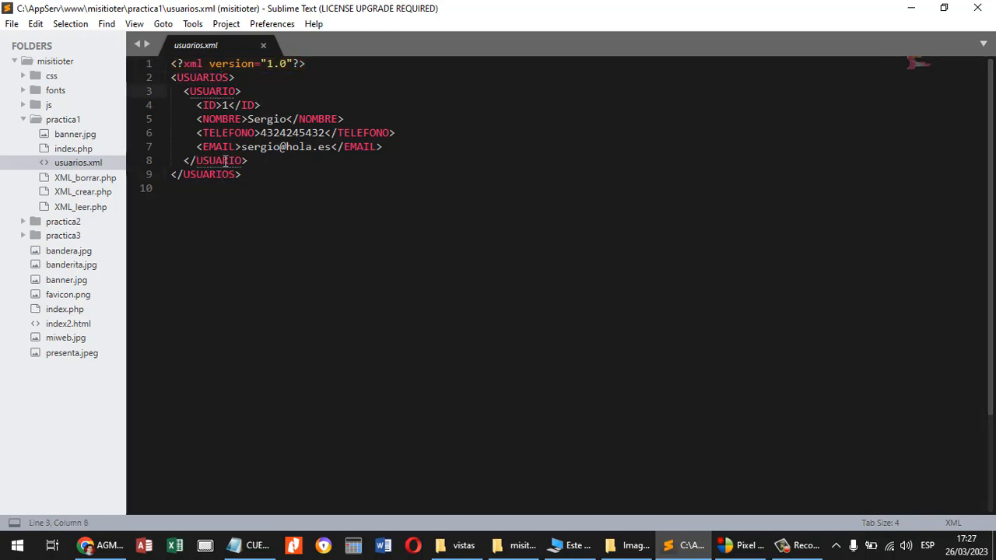
Duplicate the whole USUARIO block directly below the existing one, inside the USUARIOS element.
left_click_drag(253, 162, 152, 92)
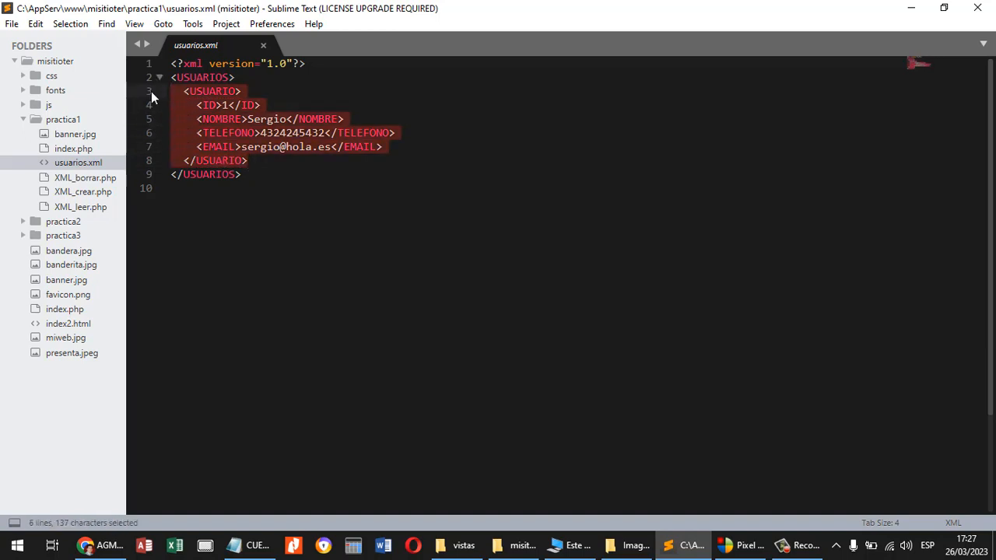
key("ctrl+c")
left_click(171, 175)
key("Return")
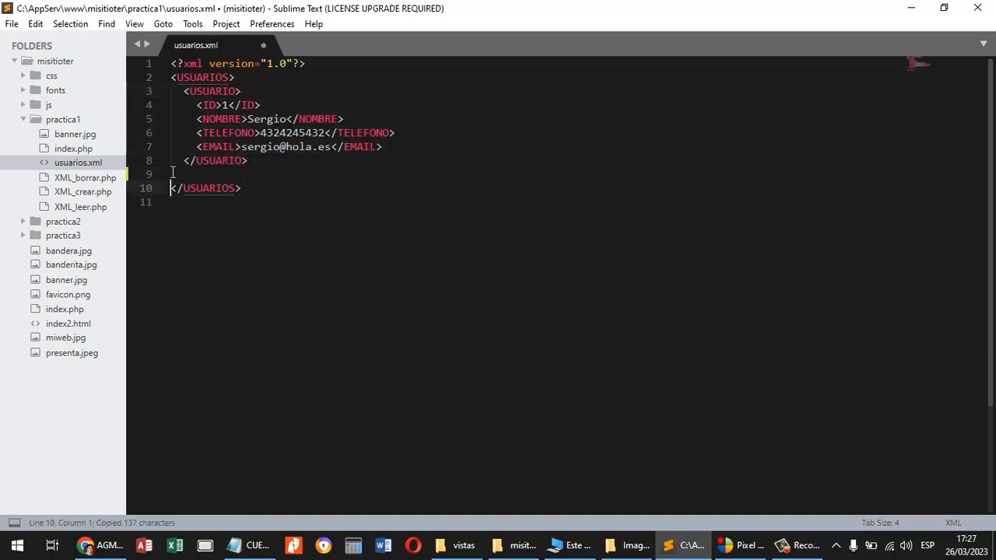
key("Up")
key("ctrl+v")
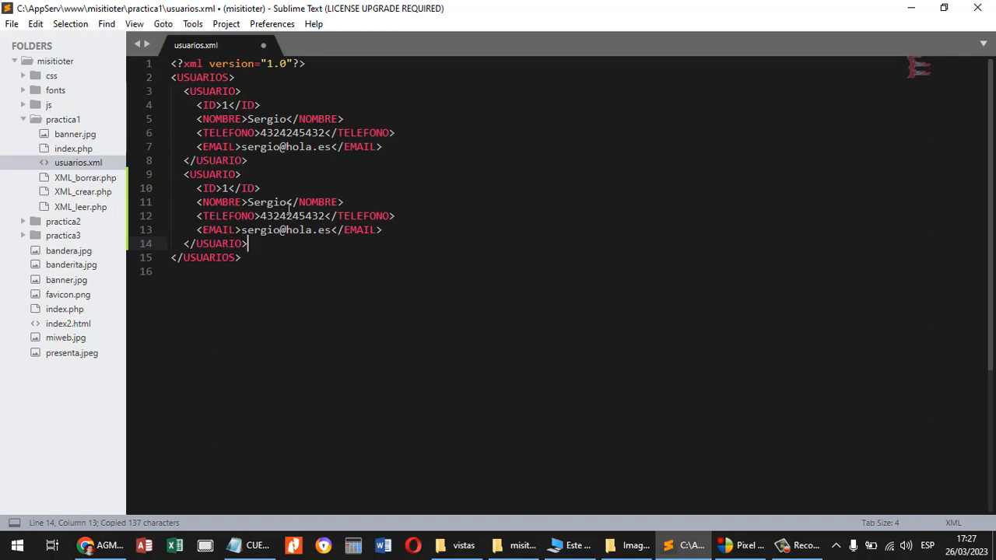
Set the duplicated user's ID to 2 and replace the NOMBRE value with a different first name.
left_click_drag(286, 203, 249, 202)
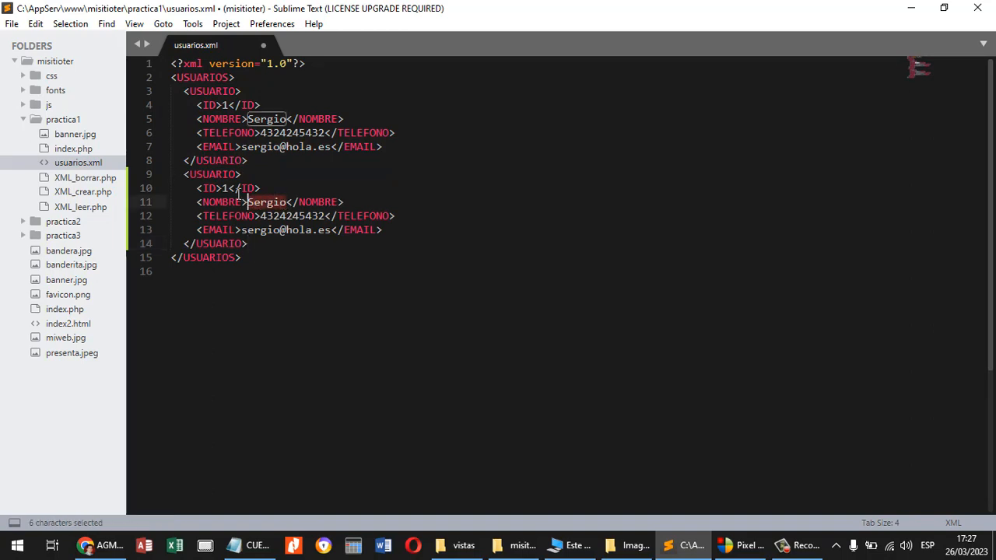
double_click(224, 189)
type("2")
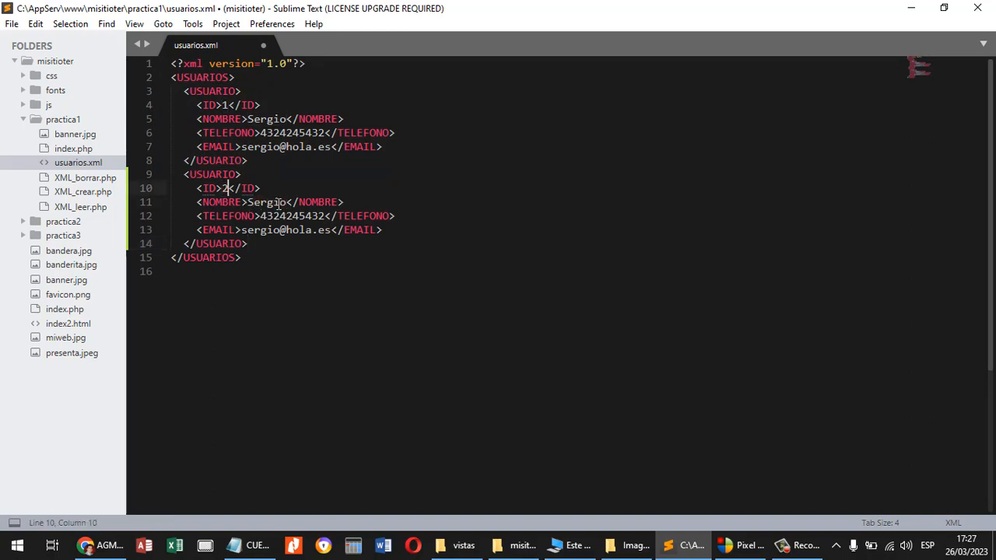
left_click_drag(286, 202, 247, 202)
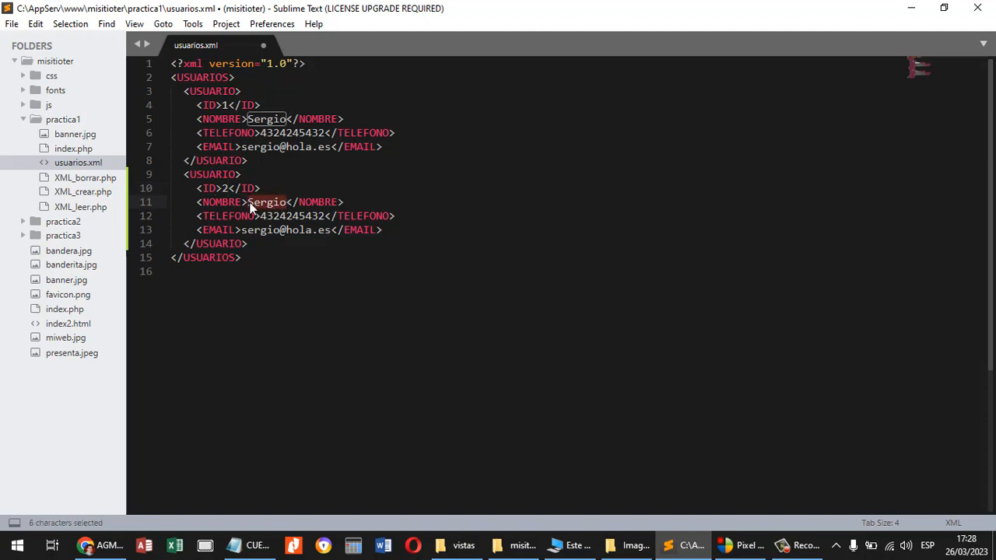
type("Maria")
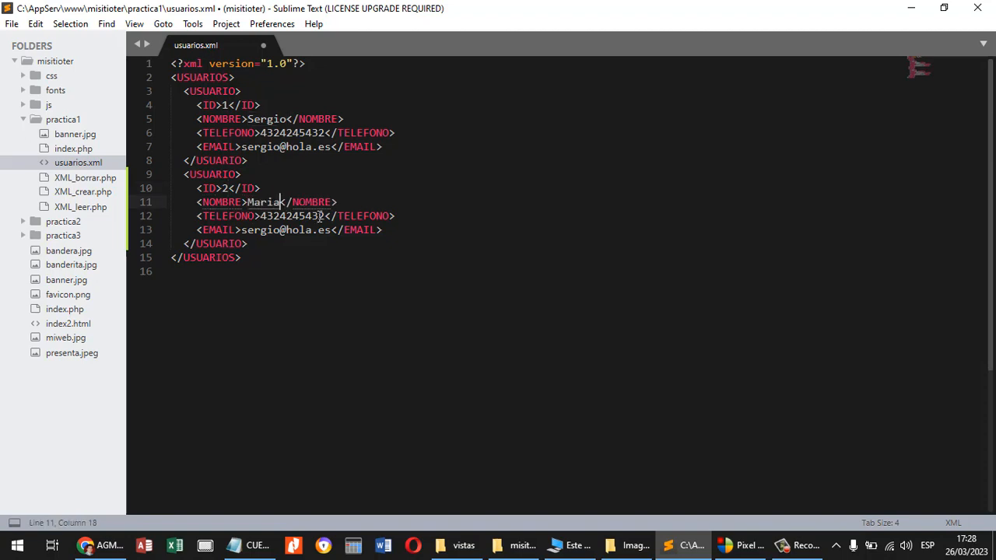
Replace the duplicated user's TELEFONO value with a different phone number.
left_click_drag(326, 215, 260, 215)
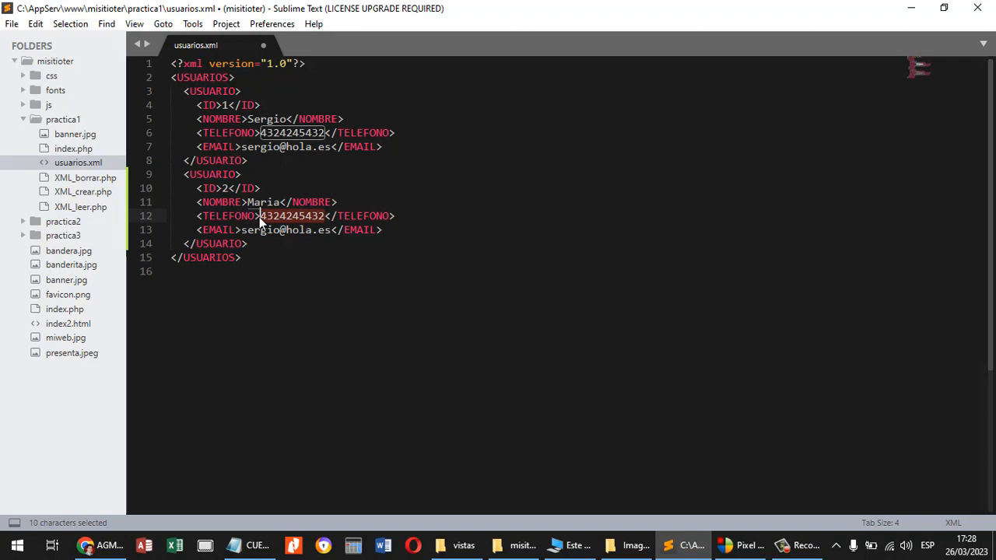
type("724tgit")
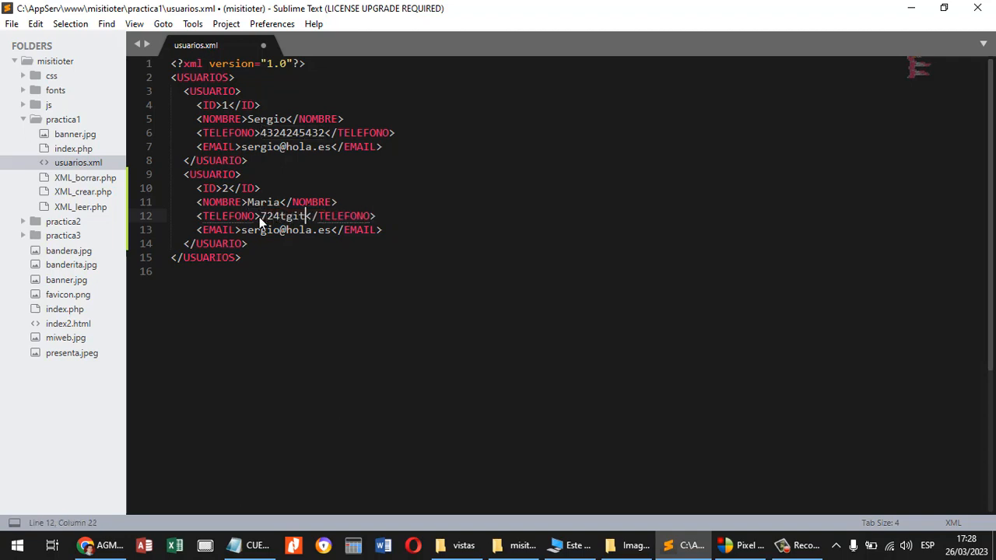
key("BackSpace")
key("BackSpace")
key("BackSpace")
key("BackSpace")
type("84848")
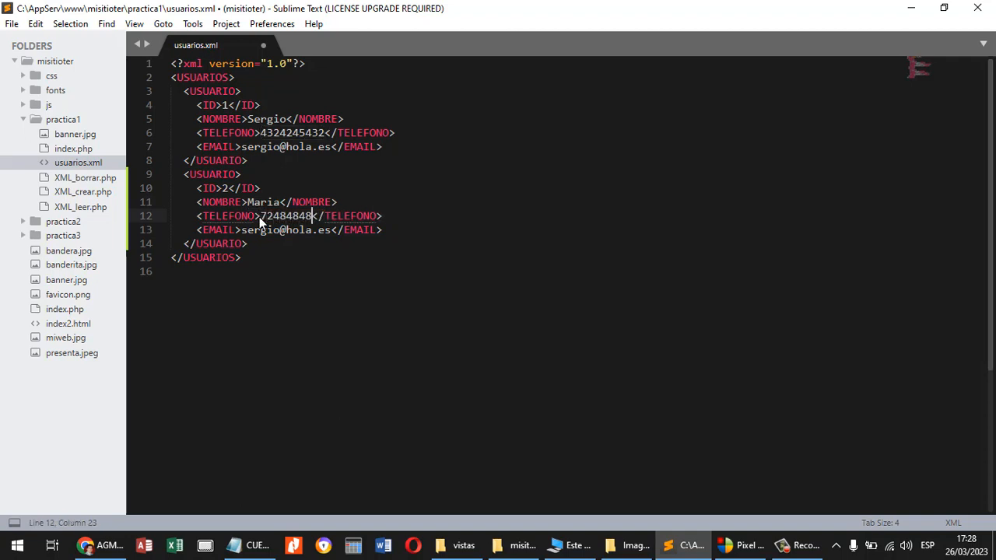
type("4")
Change the part before the @ in the second user's EMAIL to match the new name, and save usuarios.xml.
left_click_drag(279, 230, 241, 230)
type("maria")
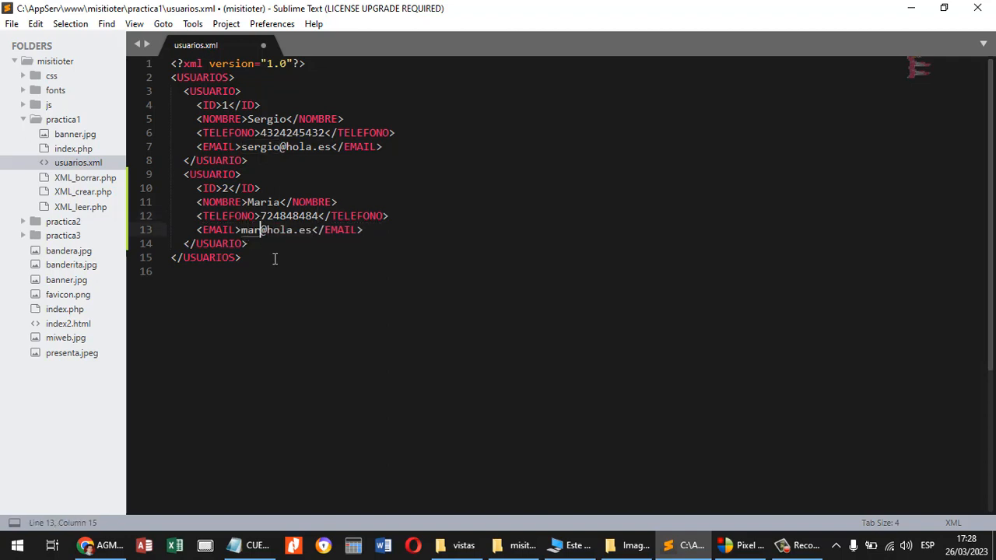
key("ctrl+s")
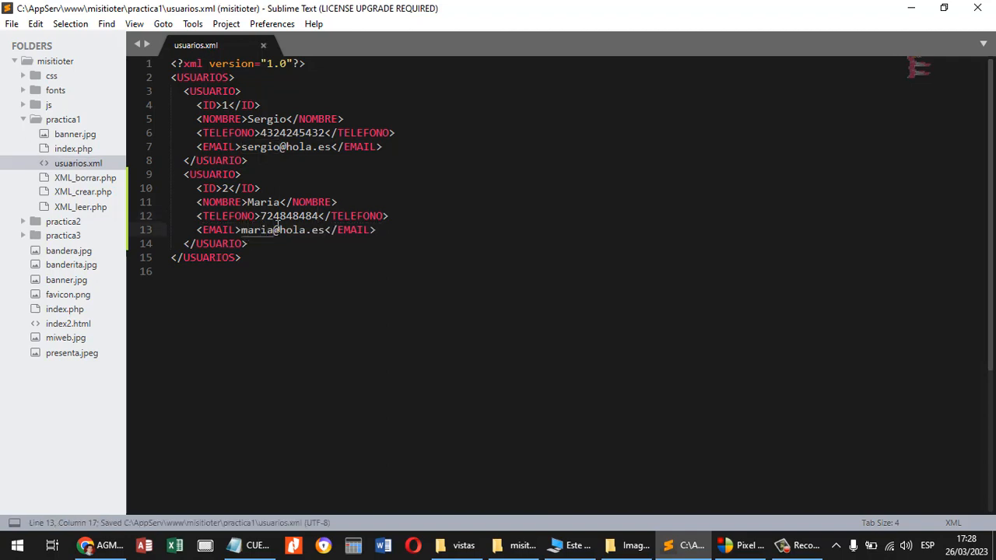
Check the USUARIOS, USUARIO and ID tag pairs in usuarios.xml, and read the XML file on the practica1 page in Chrome.
left_click(211, 261)
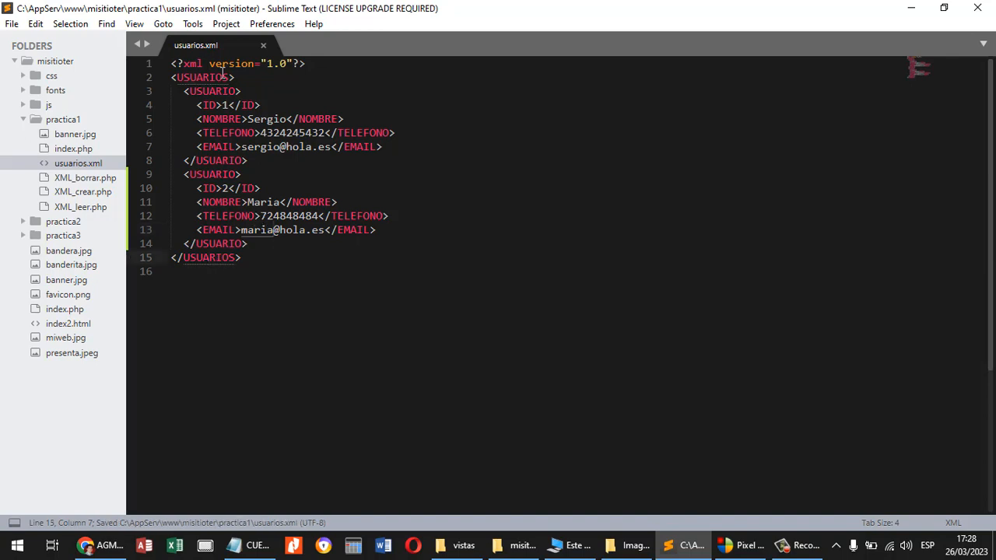
left_click(222, 91)
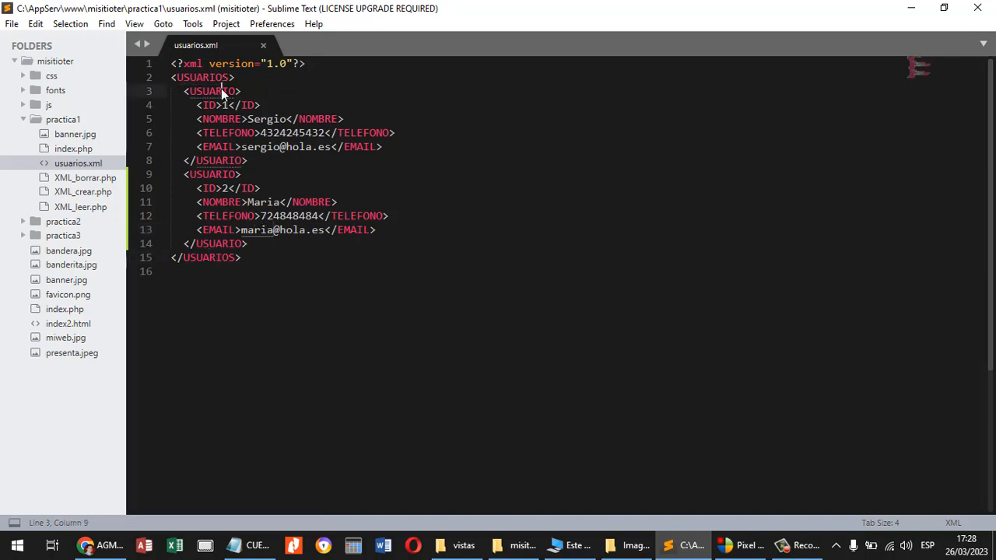
left_click(221, 160)
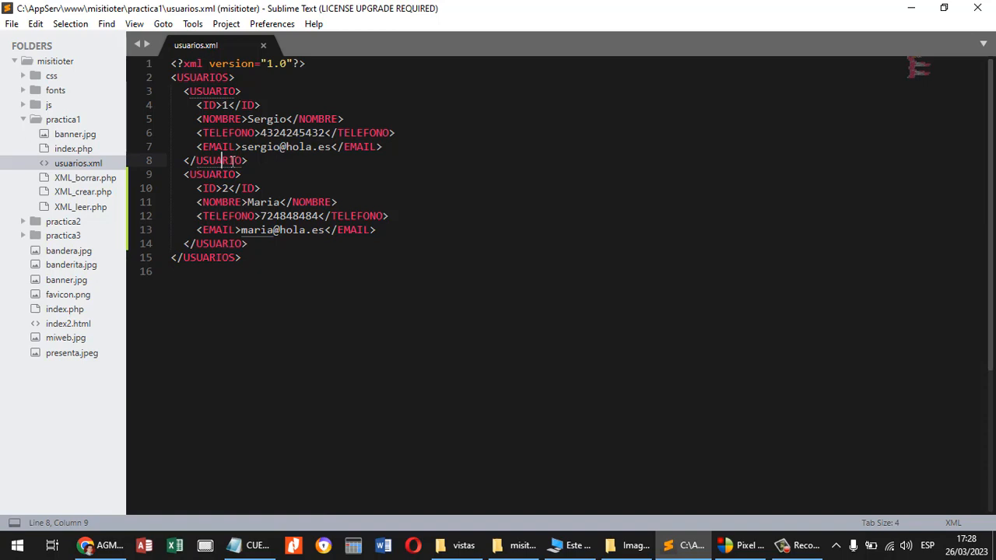
left_click(211, 106)
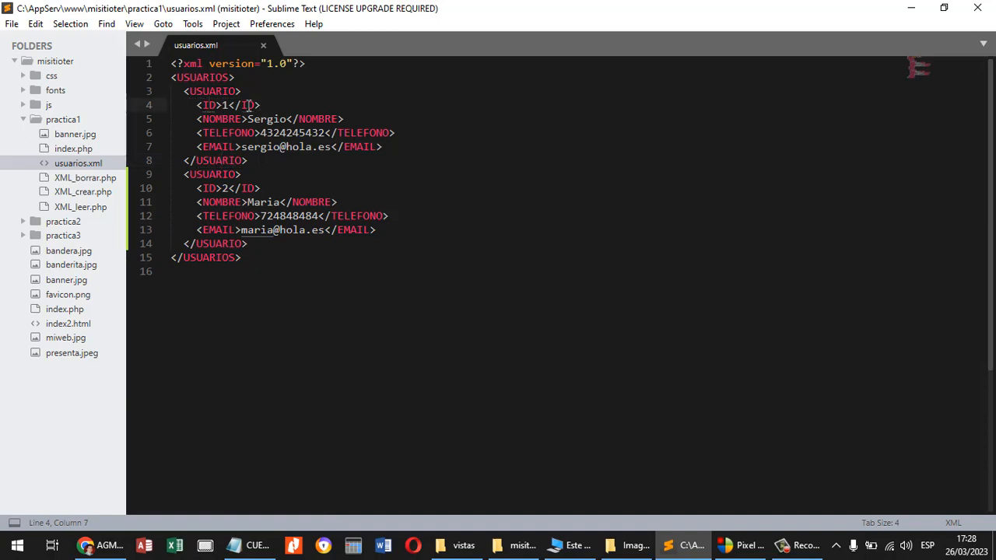
left_click(248, 106)
left_click(100, 544)
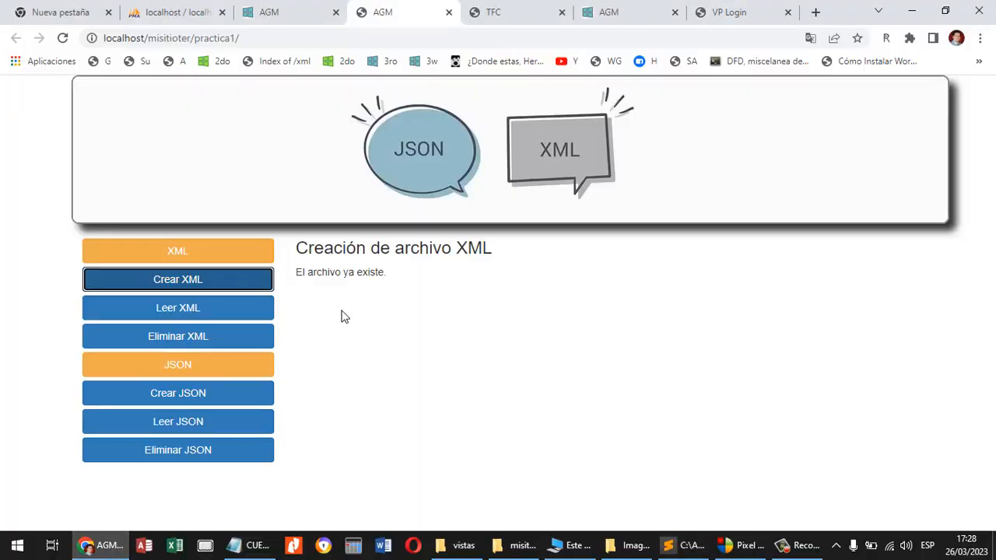
left_click(231, 318)
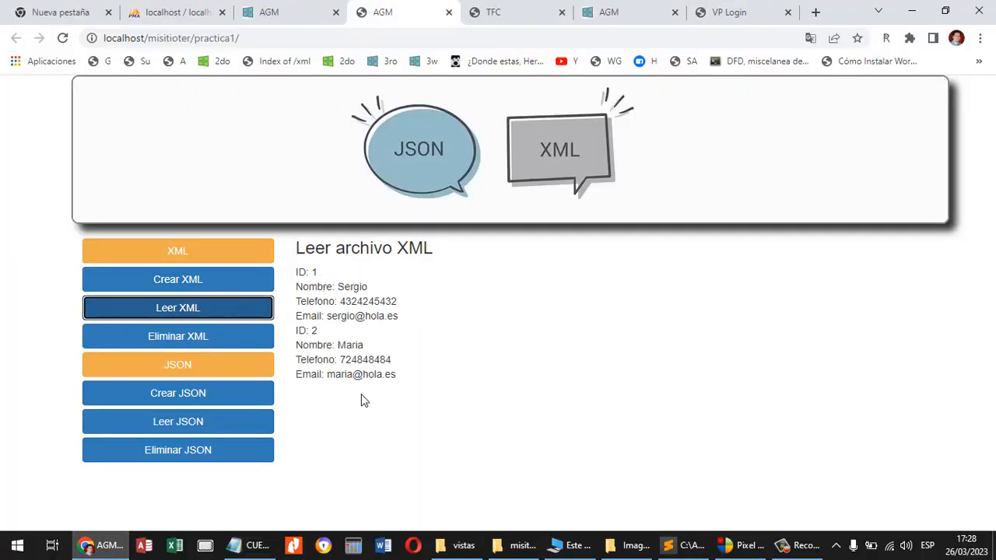
Switch to Sublime Text and examine the unlink call and the file-missing message in XML_borrar.php.
left_click(674, 545)
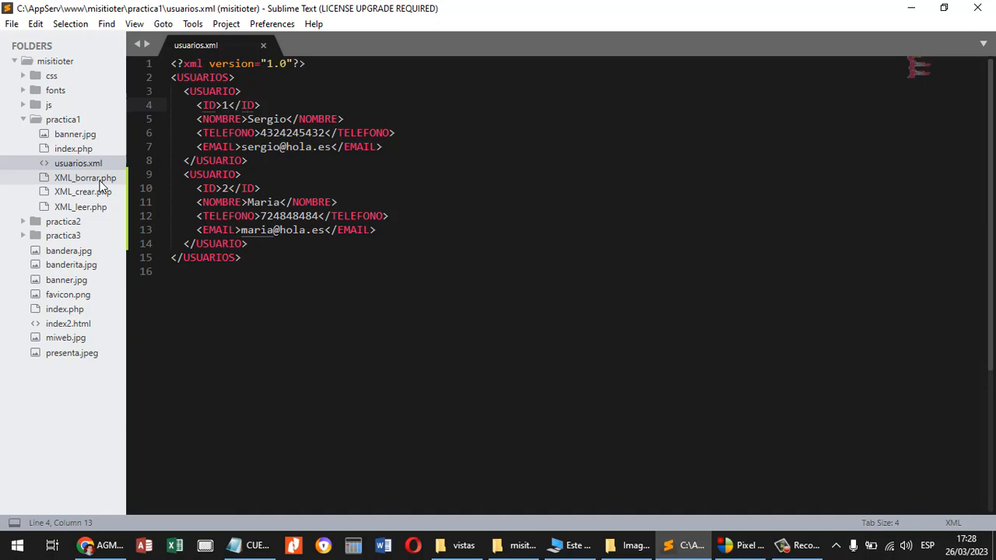
left_click(100, 181)
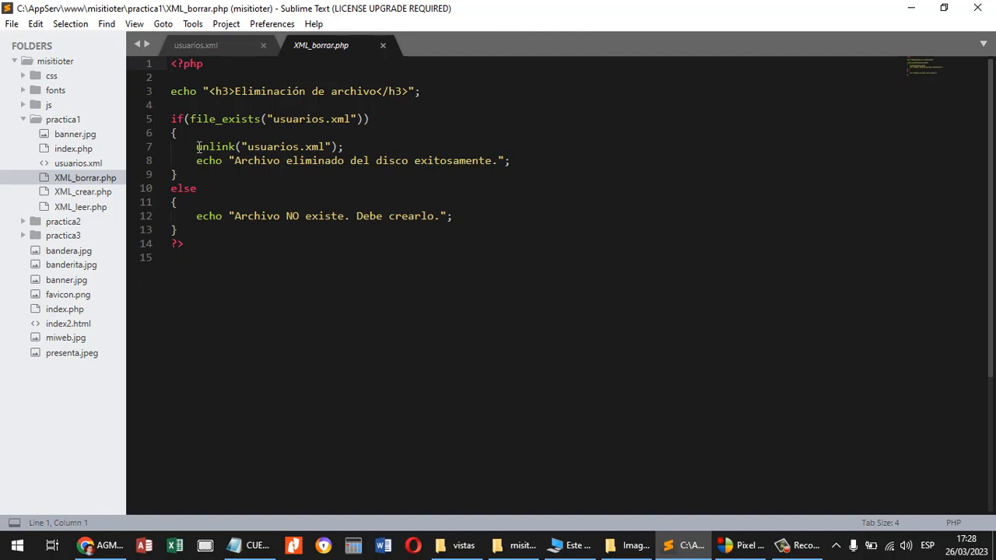
left_click_drag(197, 147, 234, 147)
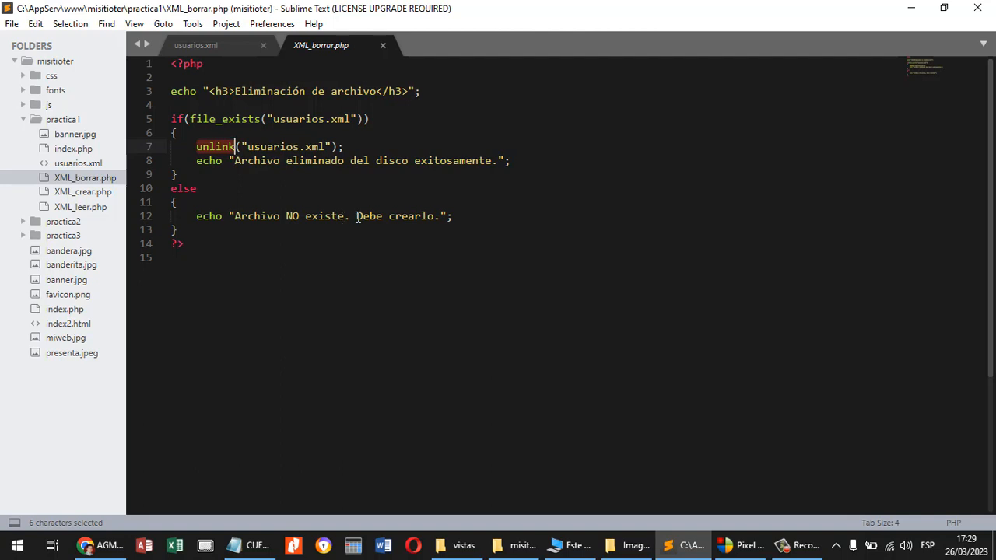
left_click_drag(355, 217, 126, 229)
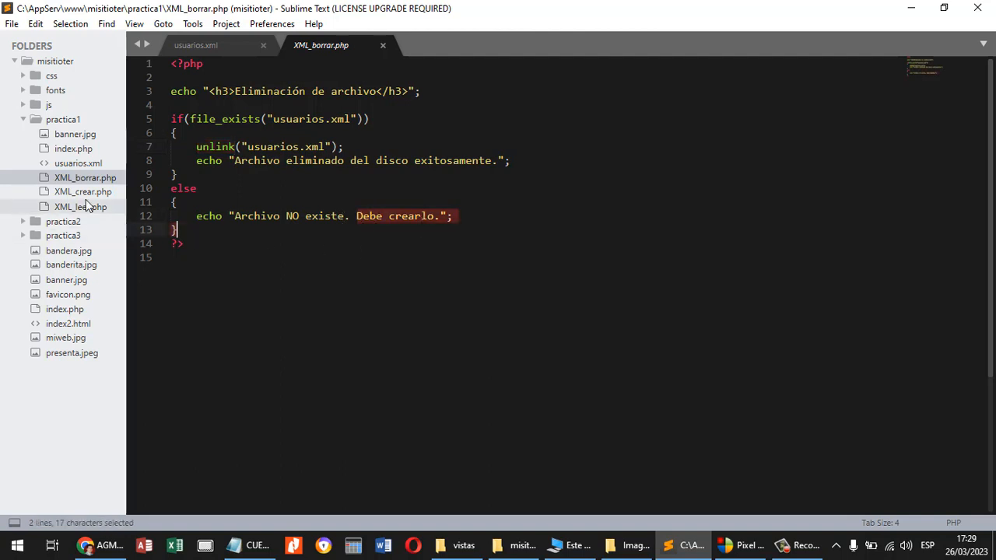
Remove the indentation before the "Leer archivo XML" heading echo in XML_leer.php and save the file.
left_click(98, 209)
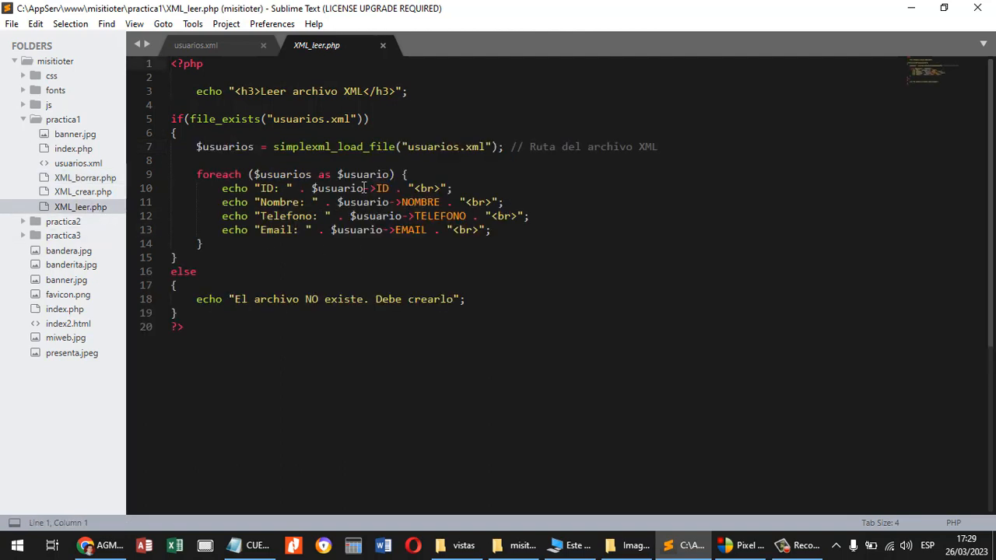
left_click(196, 91)
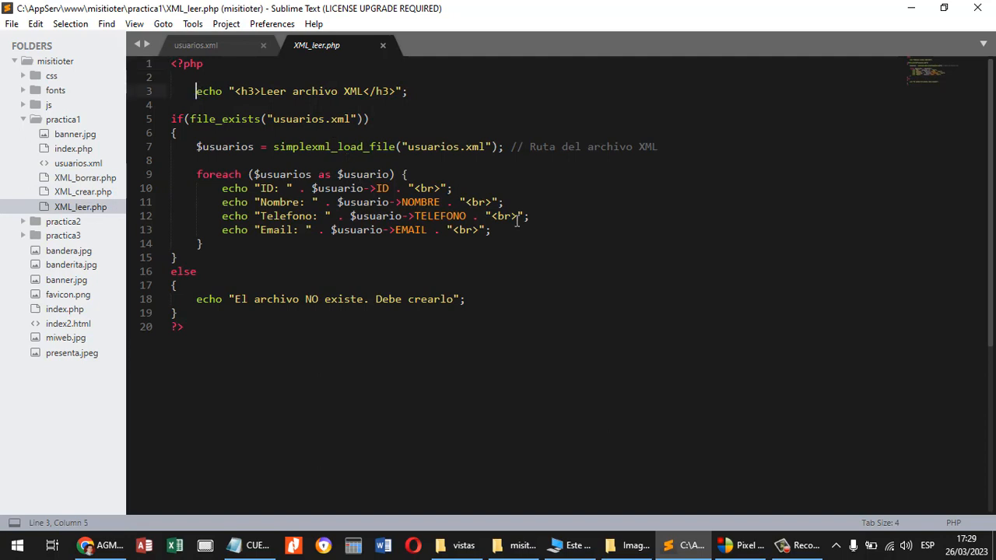
key("BackSpace")
key("ctrl+s")
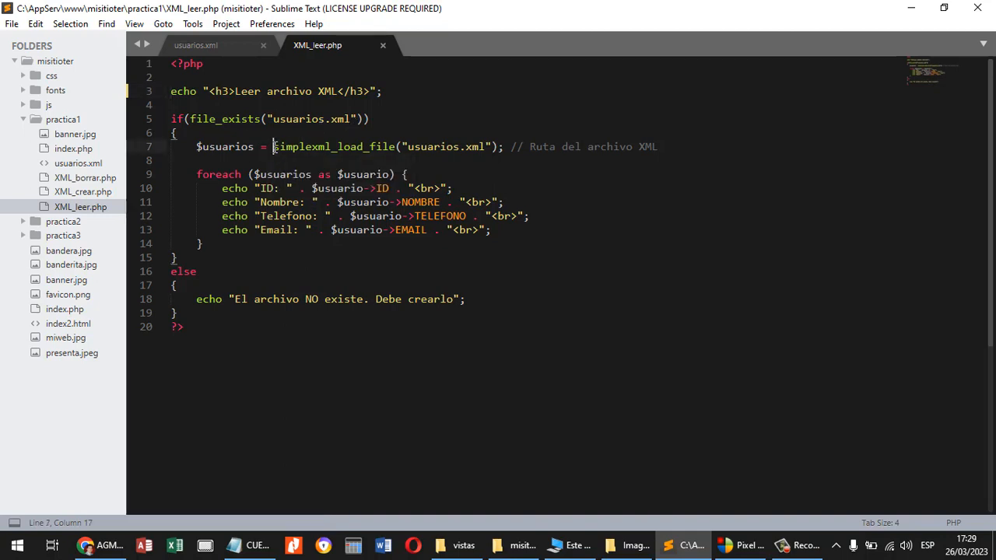
Examine the simplexml_load_file call in XML_leer.php and compare it with the code in XML_borrar.php and XML_crear.php.
left_click_drag(274, 146, 397, 148)
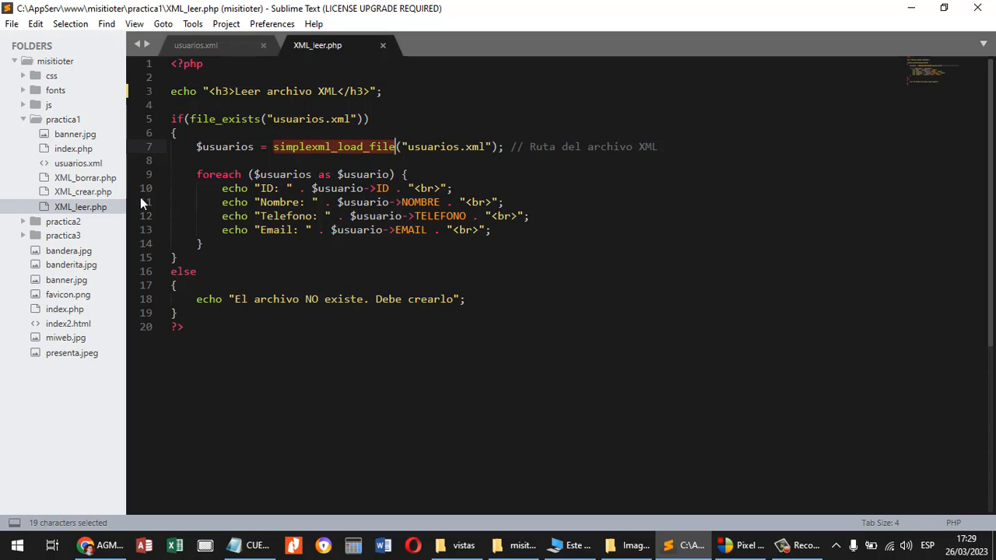
left_click(93, 178)
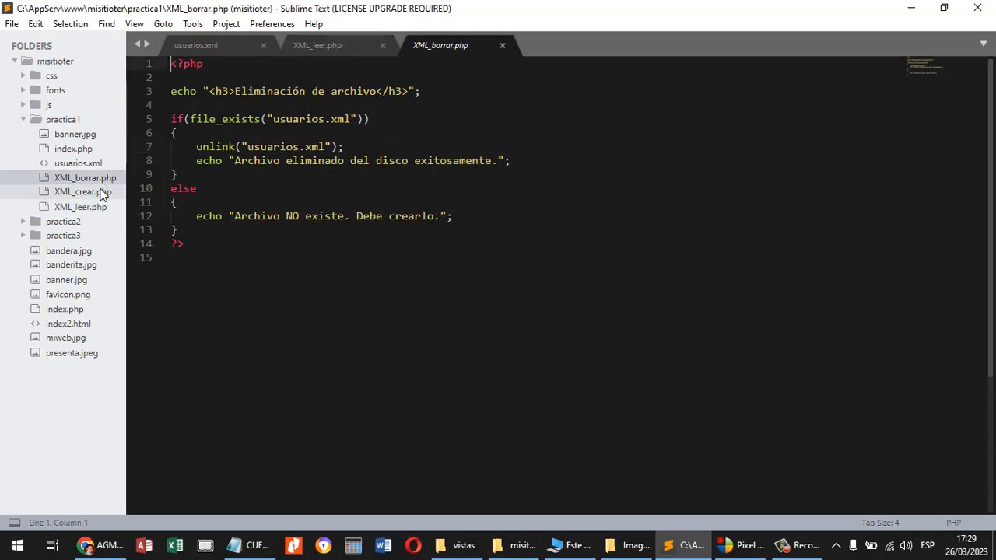
left_click(101, 193)
left_click(99, 208)
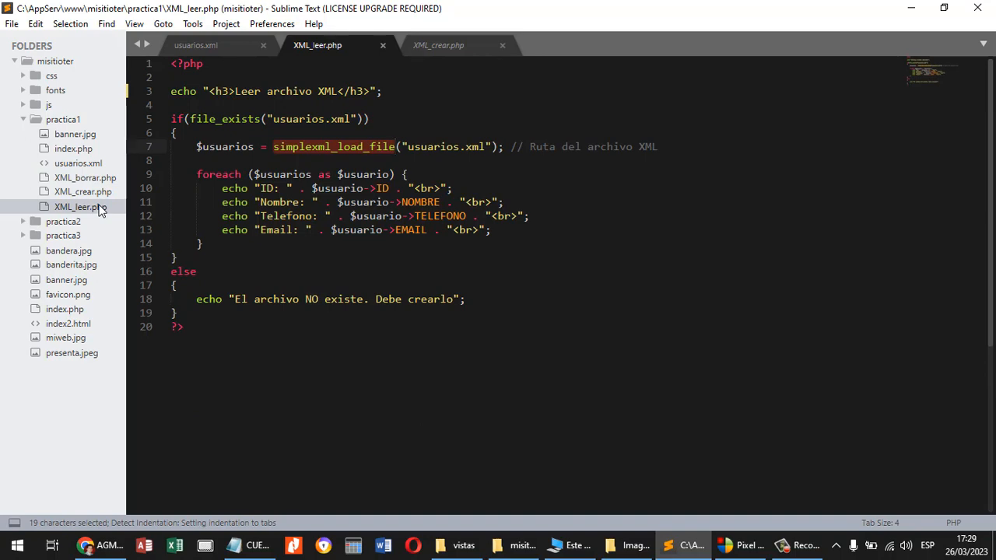
left_click(101, 193)
scroll(340, 199, "down", 5)
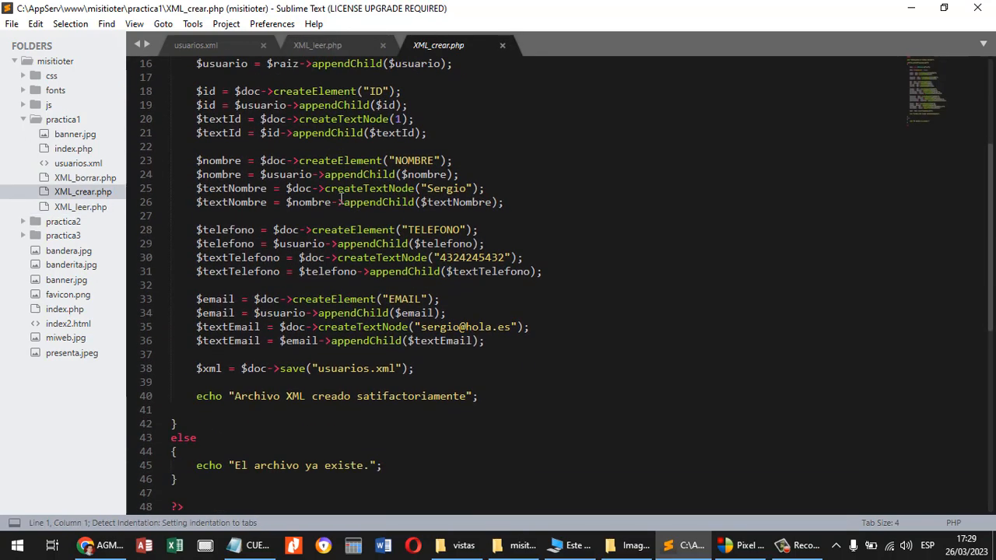
scroll(340, 199, "up", 5)
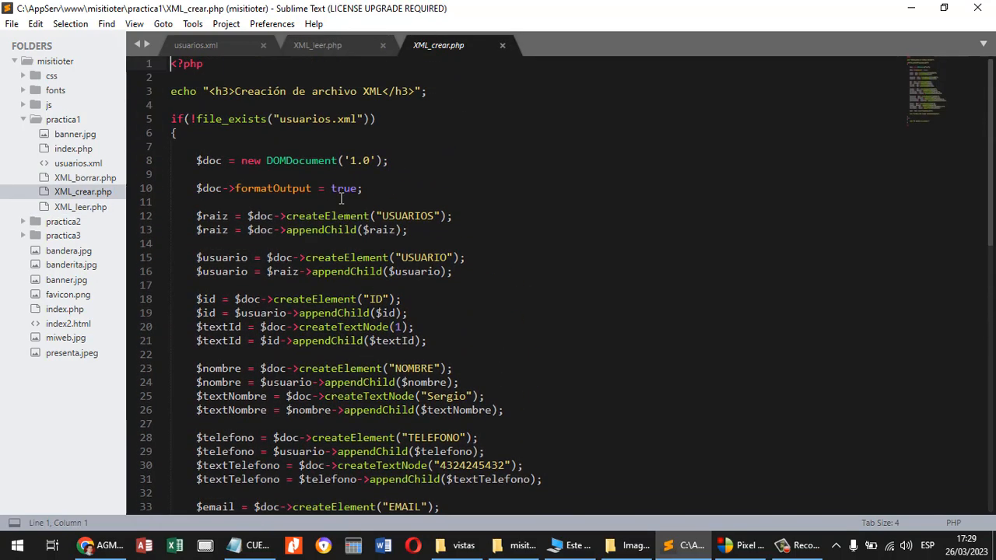
left_click(99, 208)
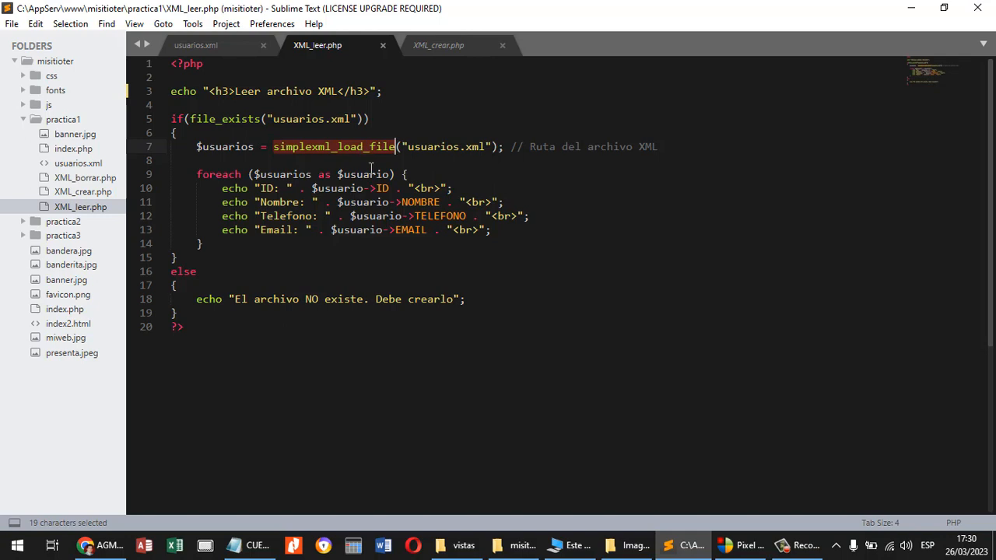
Try changing the file name in the file_exists check of XML_borrar.php to usuarios.json.
left_click(78, 177)
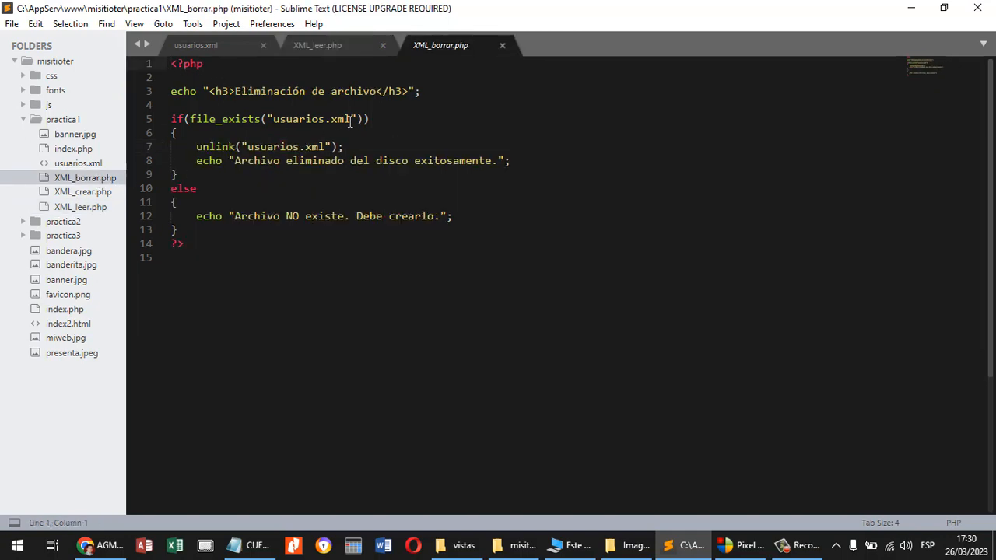
left_click_drag(351, 121, 332, 122)
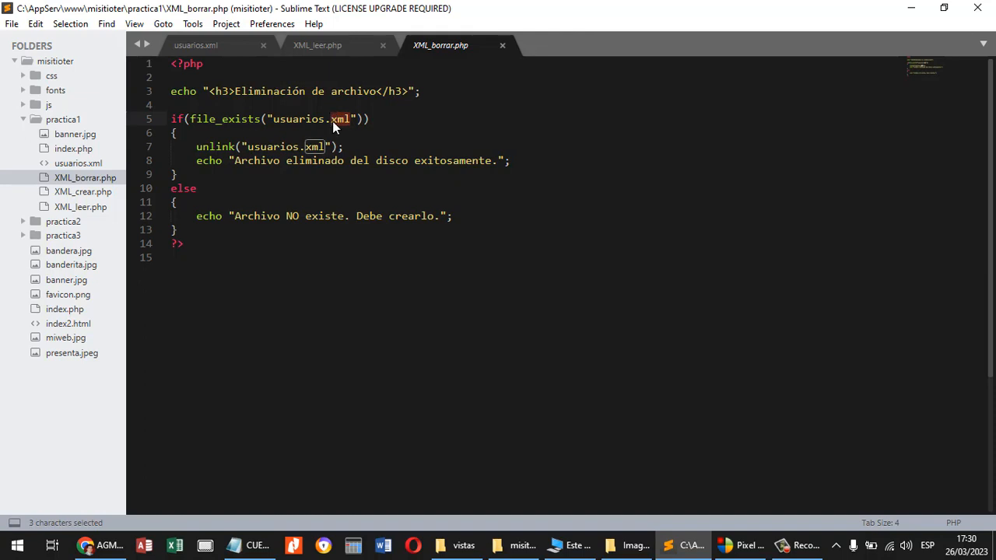
type("json")
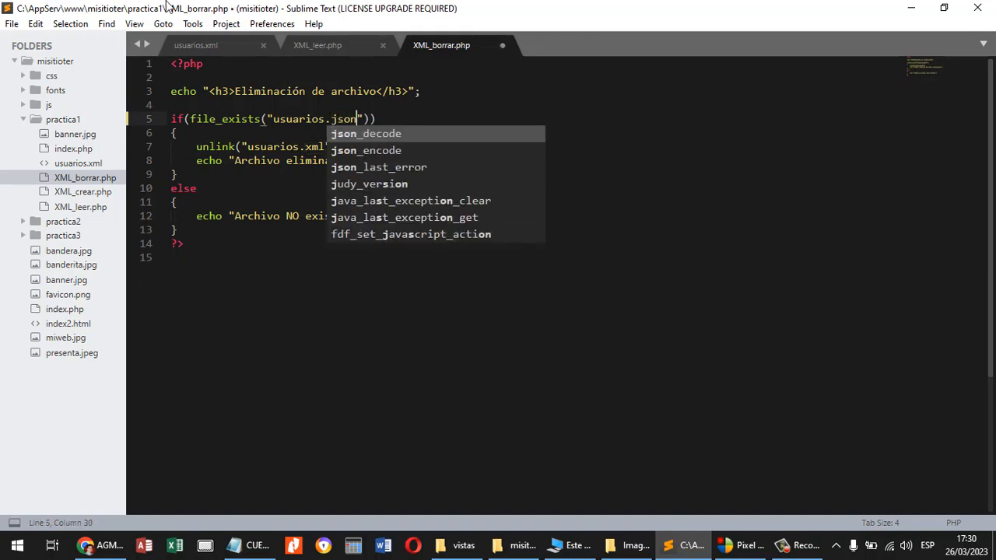
left_click(340, 100)
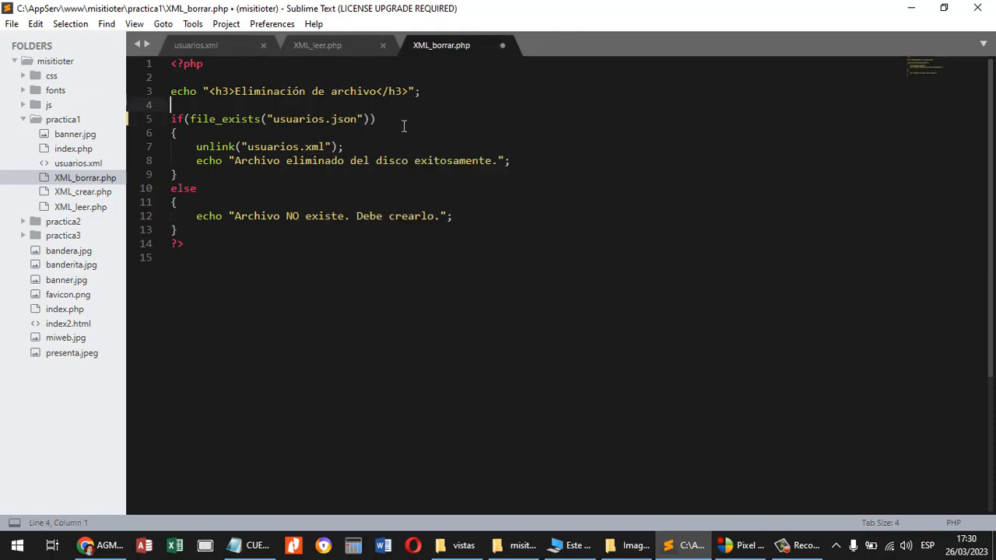
Restore the file name in the file_exists check to usuarios.xml and save XML_borrar.php.
left_click(361, 122)
key("BackSpace")
key("BackSpace")
key("BackSpace")
key("BackSpace")
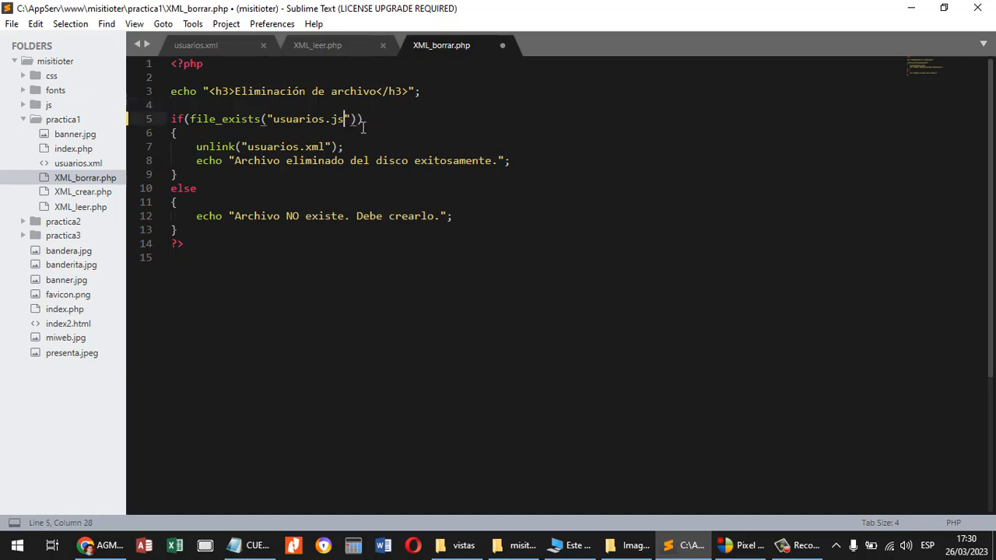
type("xml")
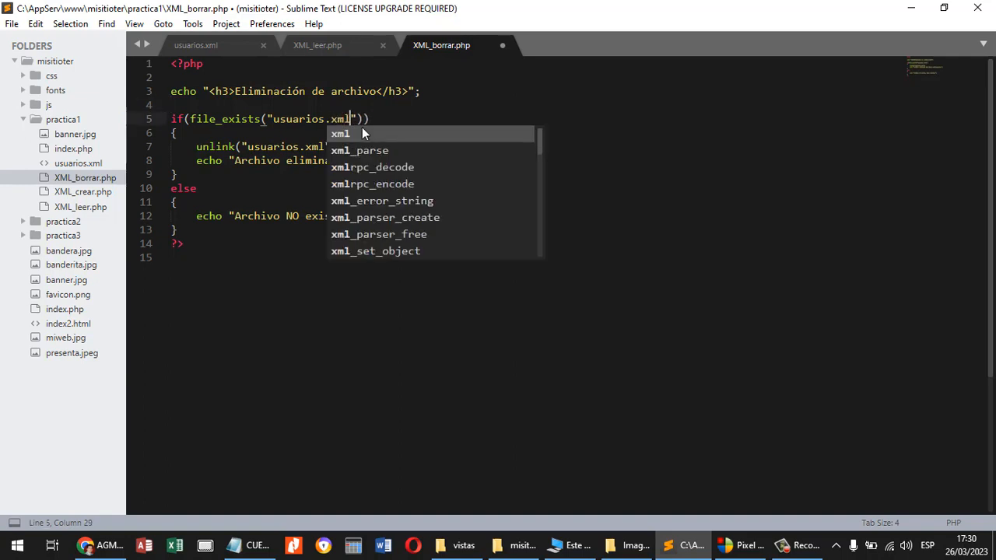
key("ctrl+s")
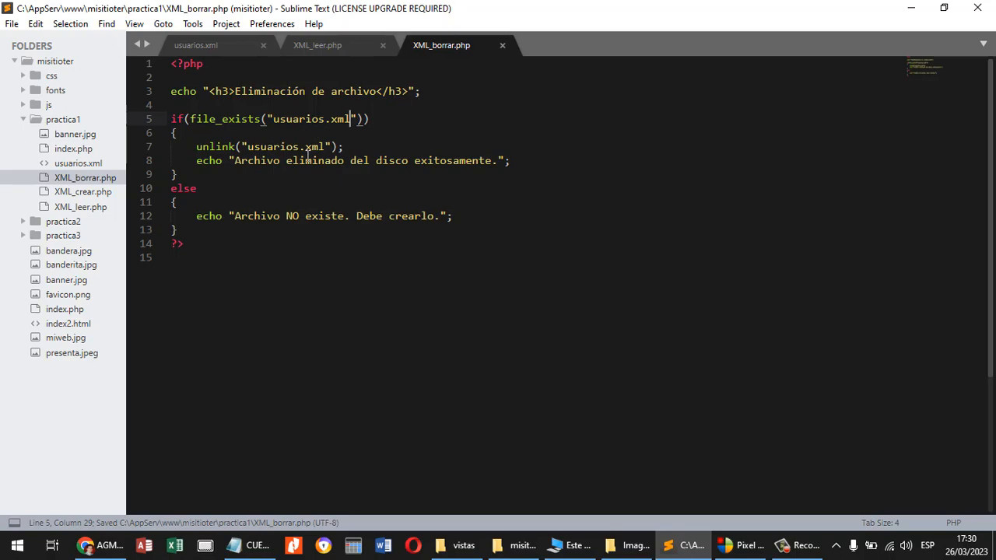
Switch to Chrome, open the Login Usuario practice, and view its registration form and its system login form.
key("alt+Tab")
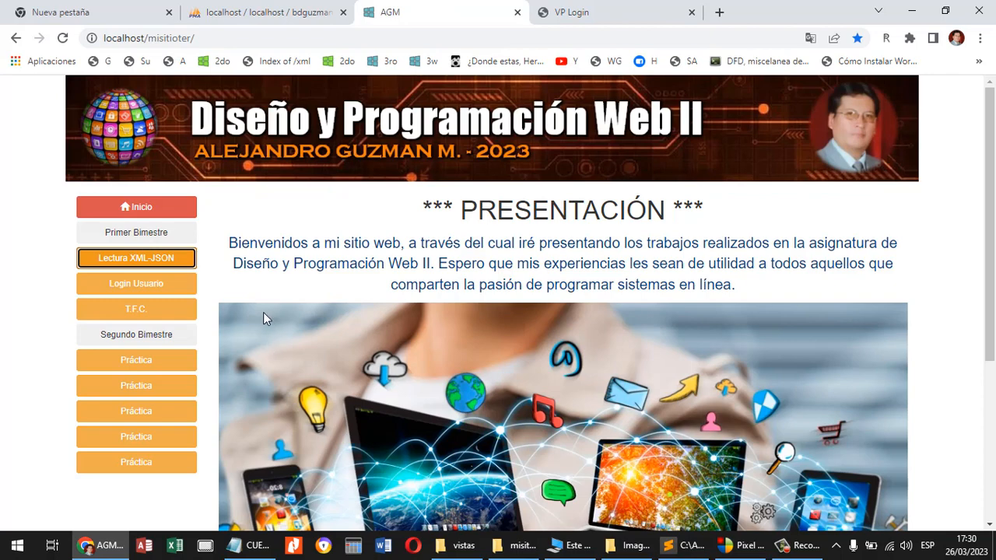
left_click(154, 284)
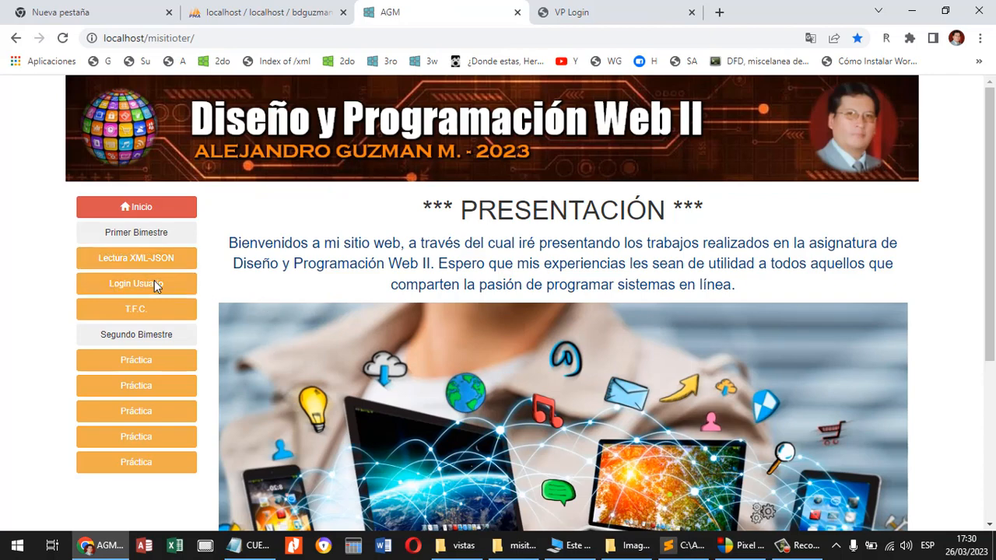
scroll(525, 249, "down", 1)
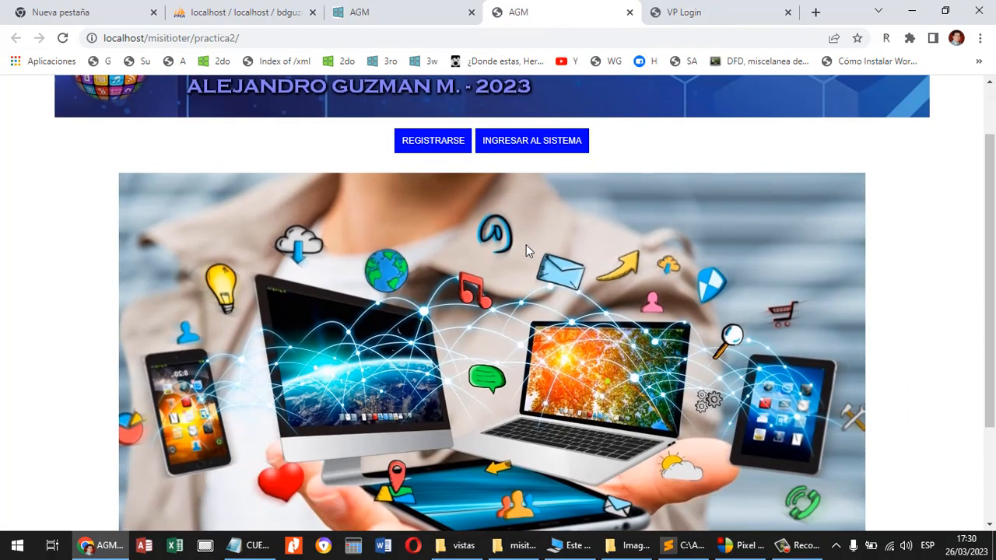
left_click(433, 141)
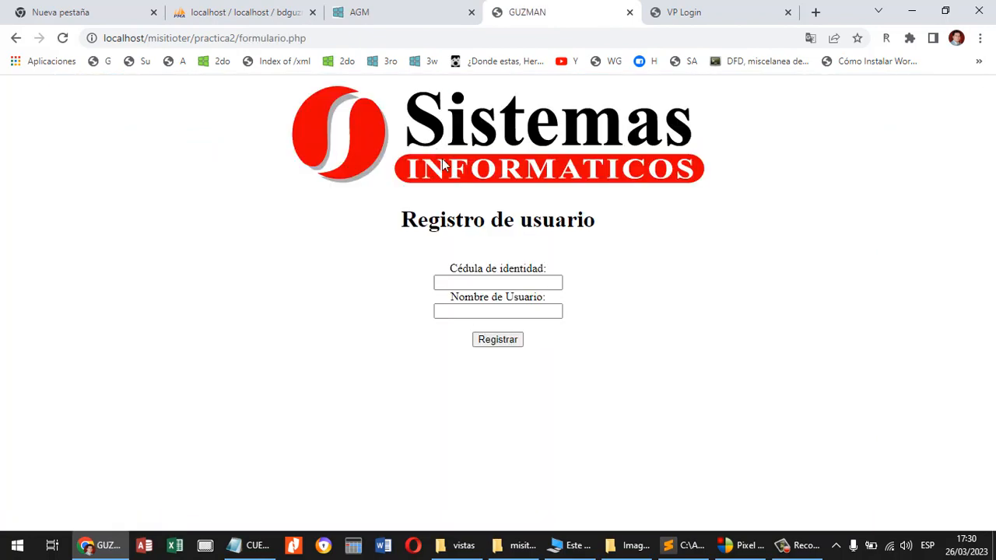
left_click(15, 38)
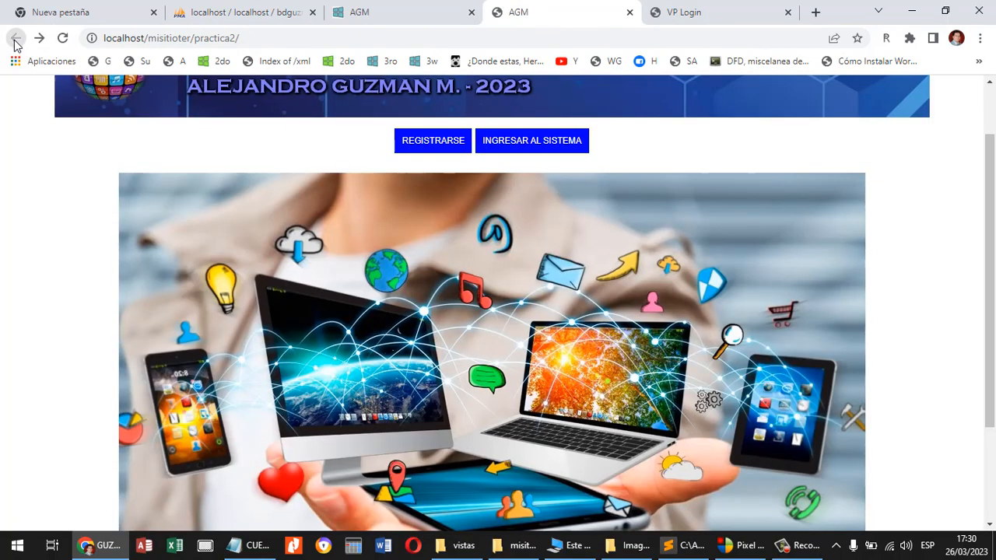
left_click(549, 142)
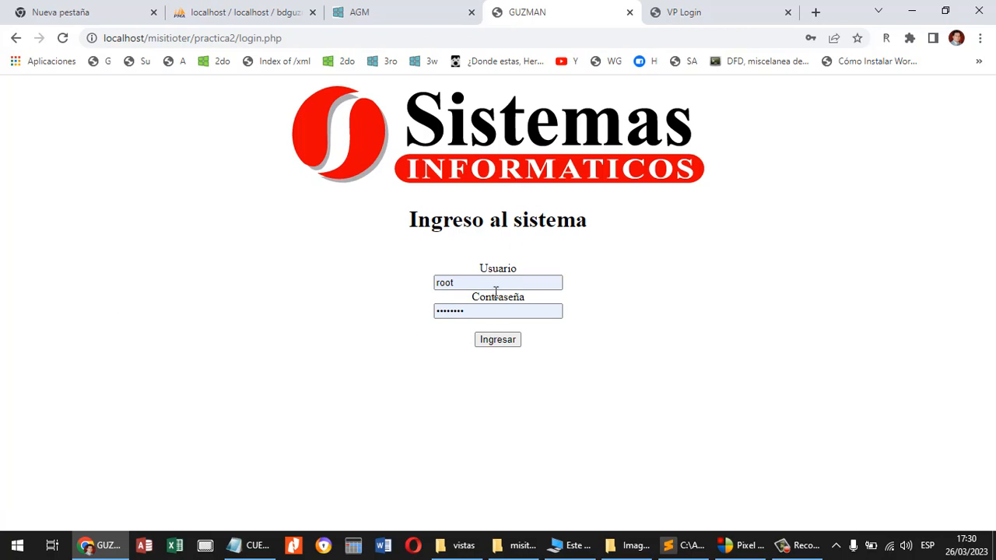
Return to the main misitioter page, open the T.F.C. practice and view its Grupos area.
left_click(424, 21)
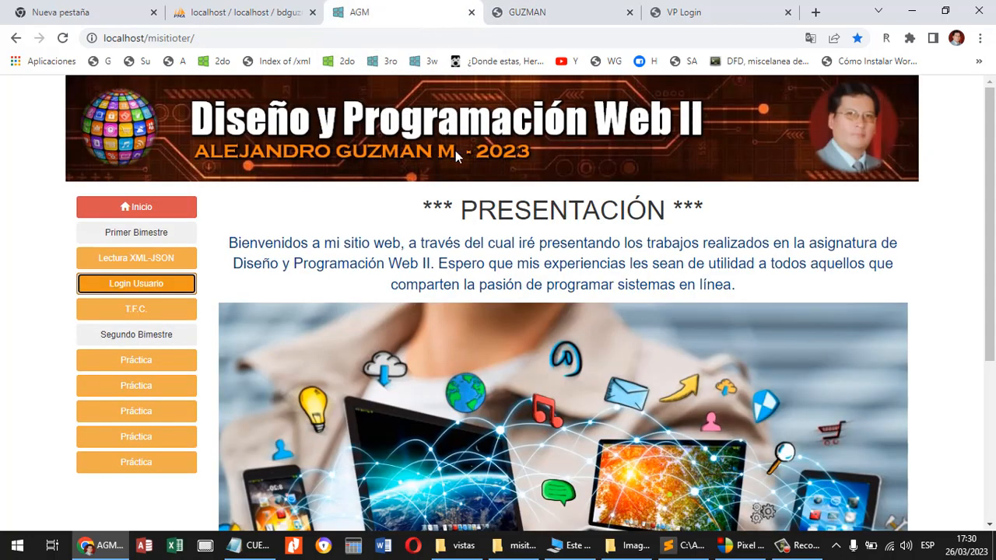
left_click(150, 315)
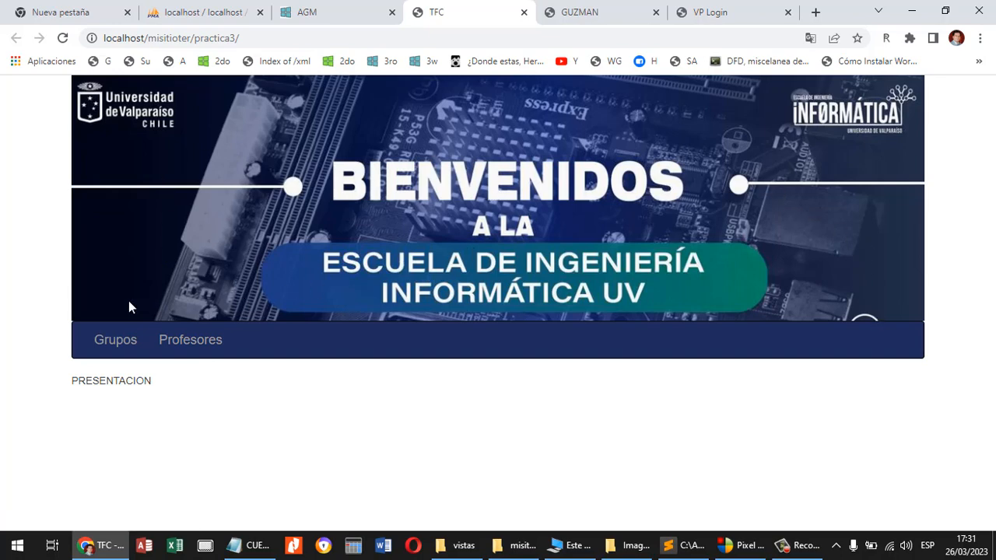
left_click(115, 342)
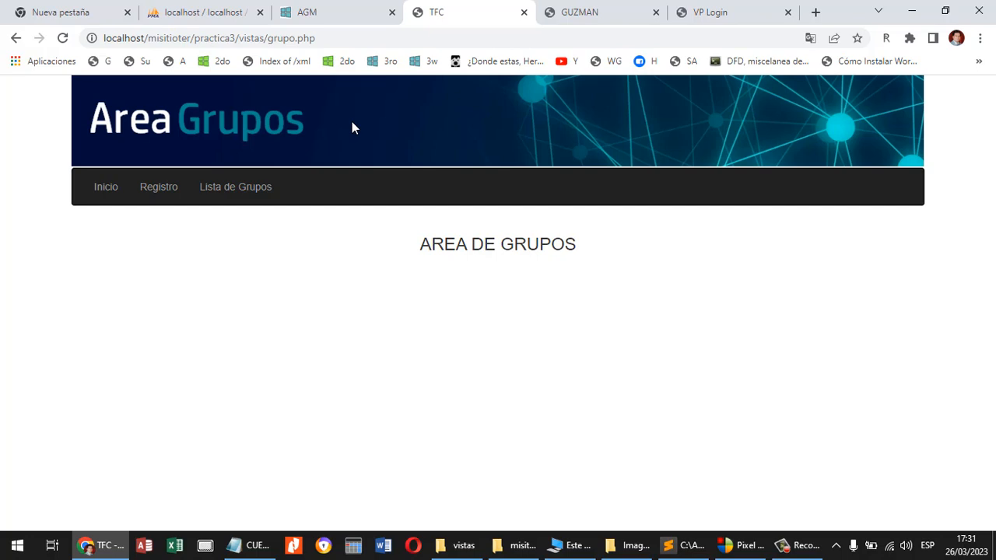
View the group registration form and the list of available groups in the T.F.C. Grupos area, and close that practice.
left_click(157, 194)
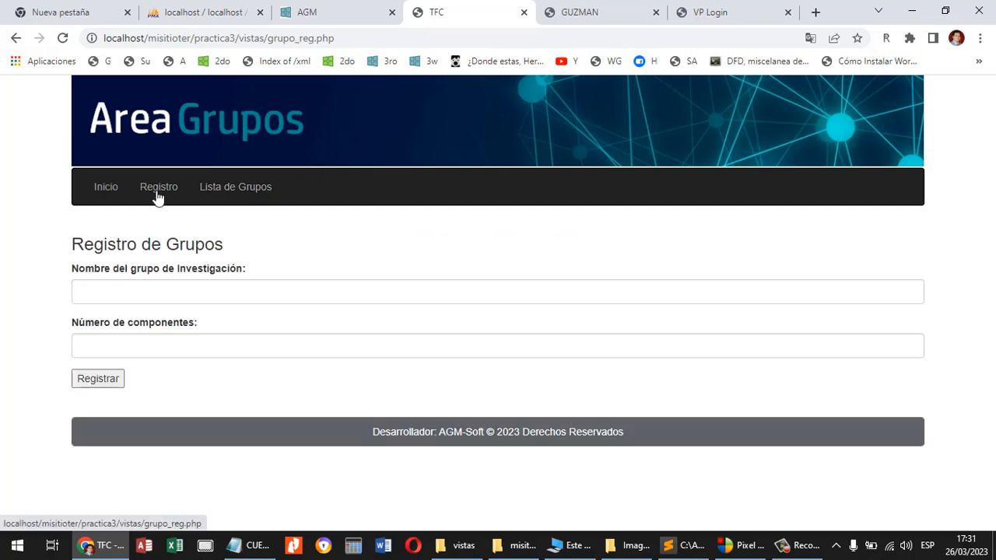
left_click(161, 284)
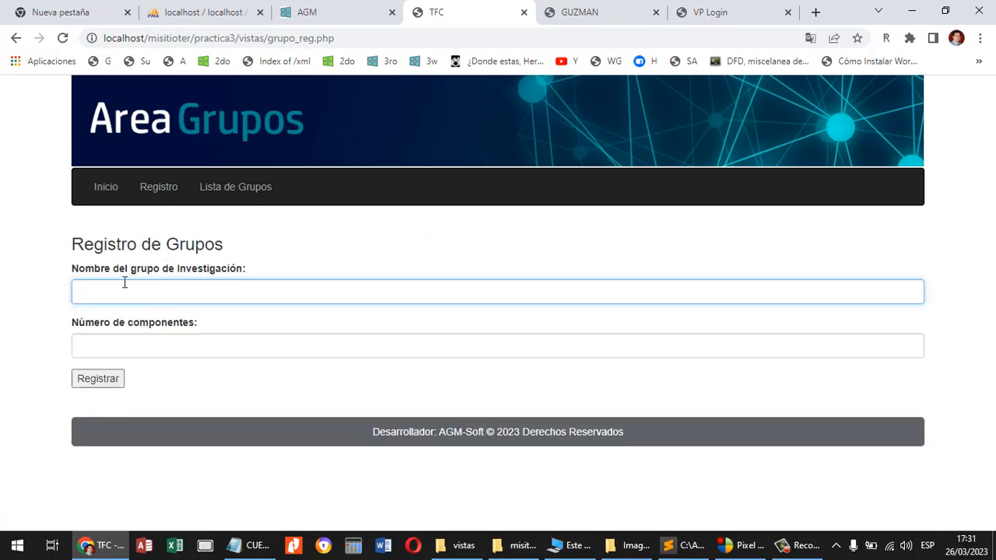
left_click(140, 350)
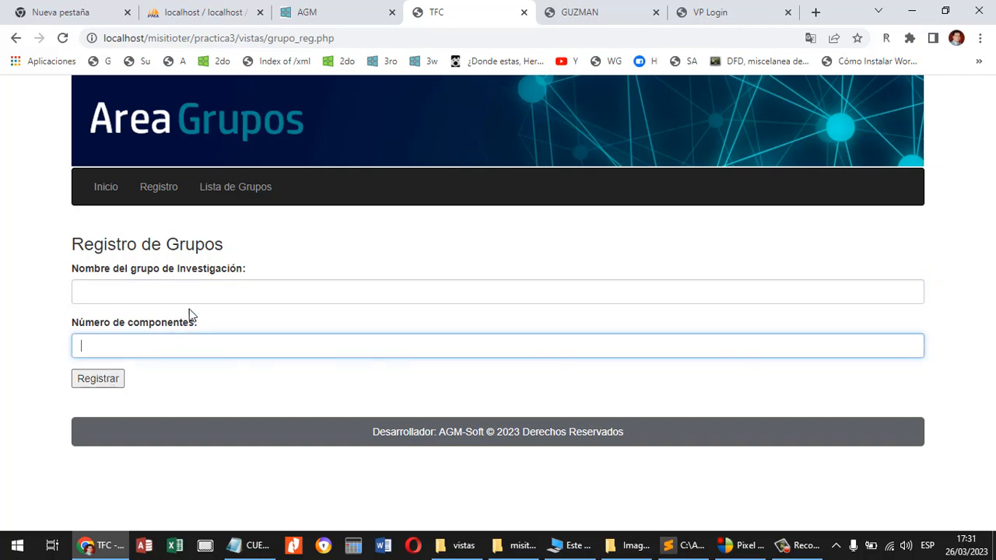
left_click(252, 194)
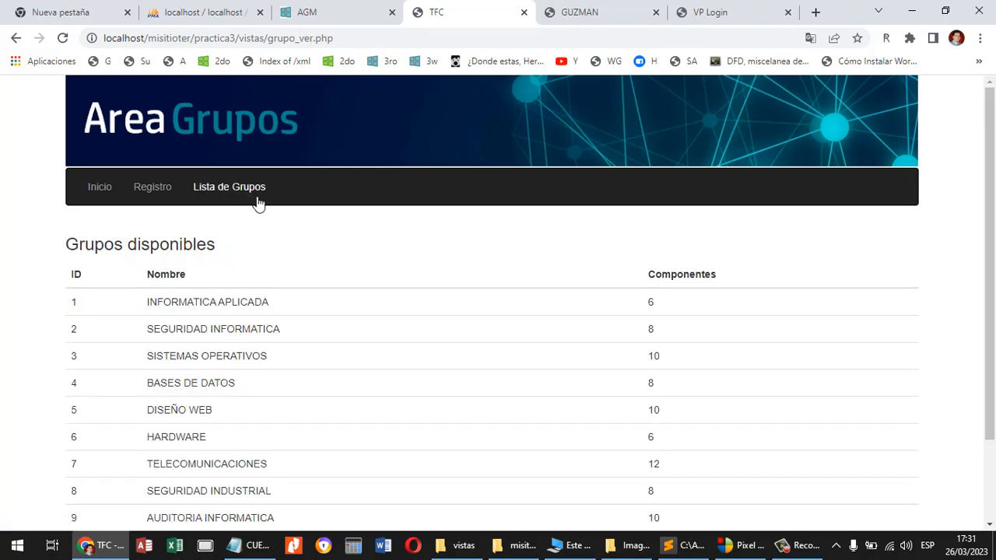
left_click_drag(989, 177, 992, 262)
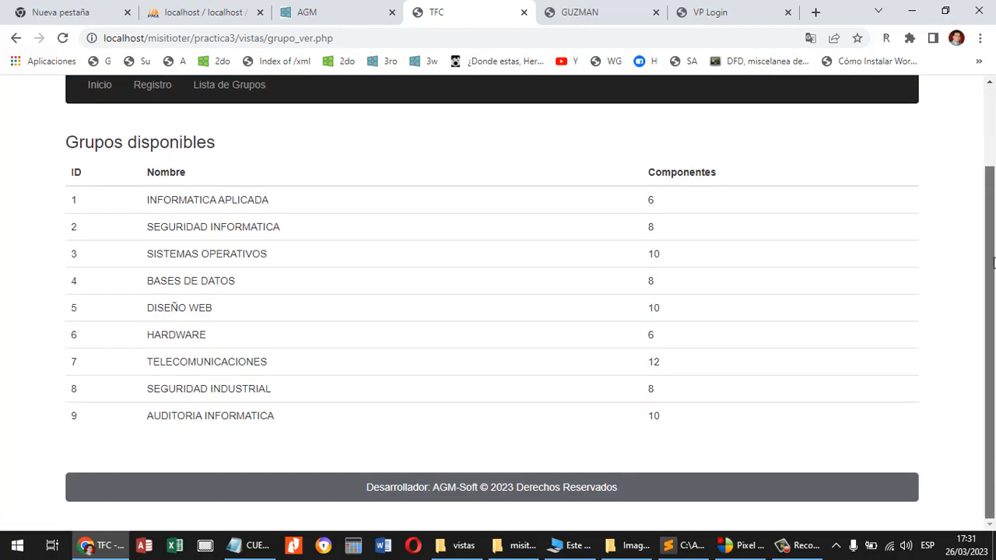
scroll(470, 169, "up", 2)
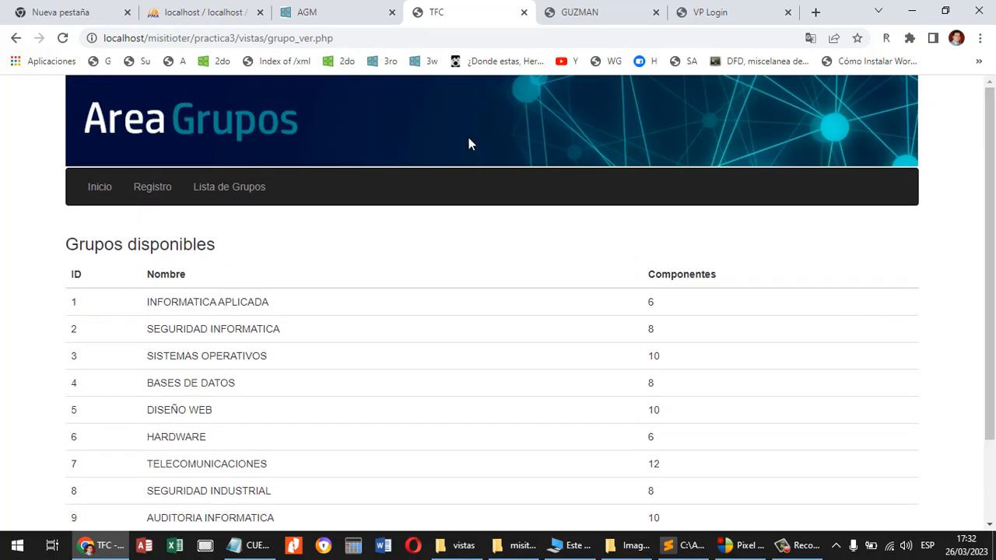
left_click(524, 14)
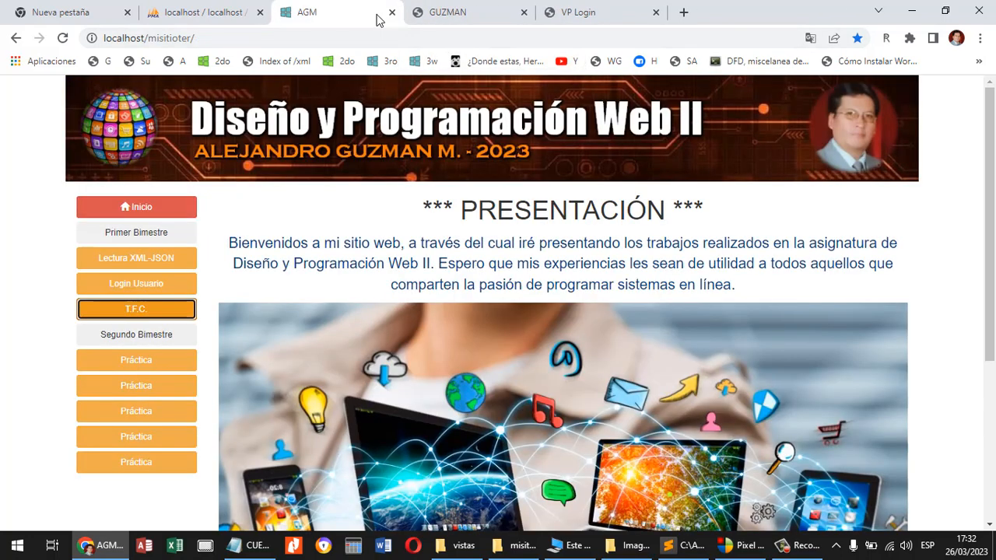
Open the hosted version of the site in a new tab and check its Lectura XML-JSON, Login Usuario and T.F.C. practices.
left_click(684, 13)
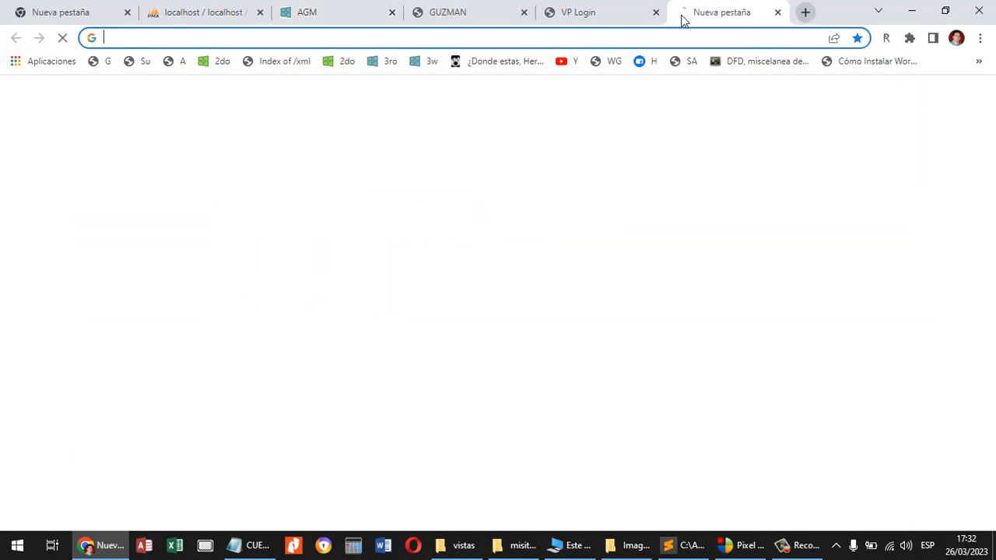
left_click(433, 62)
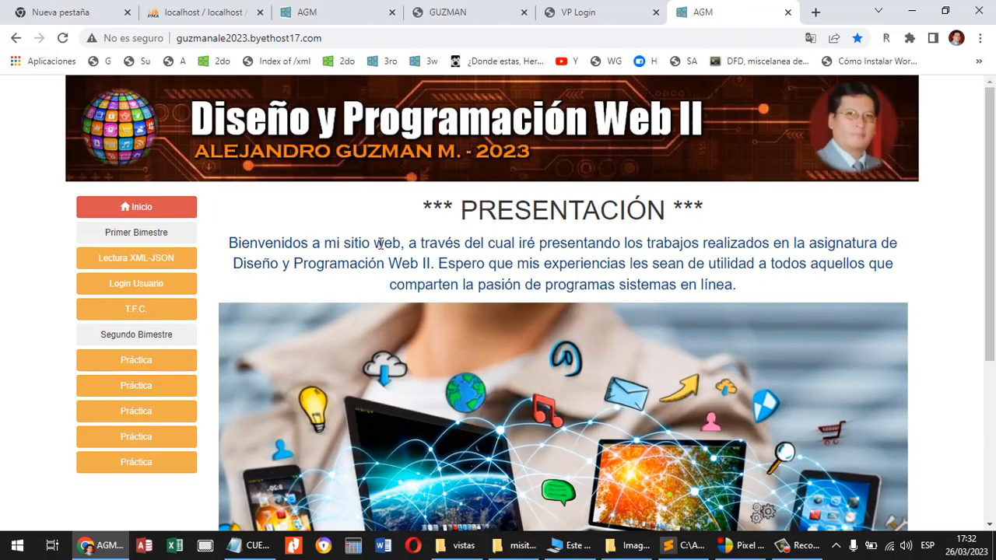
left_click(165, 262)
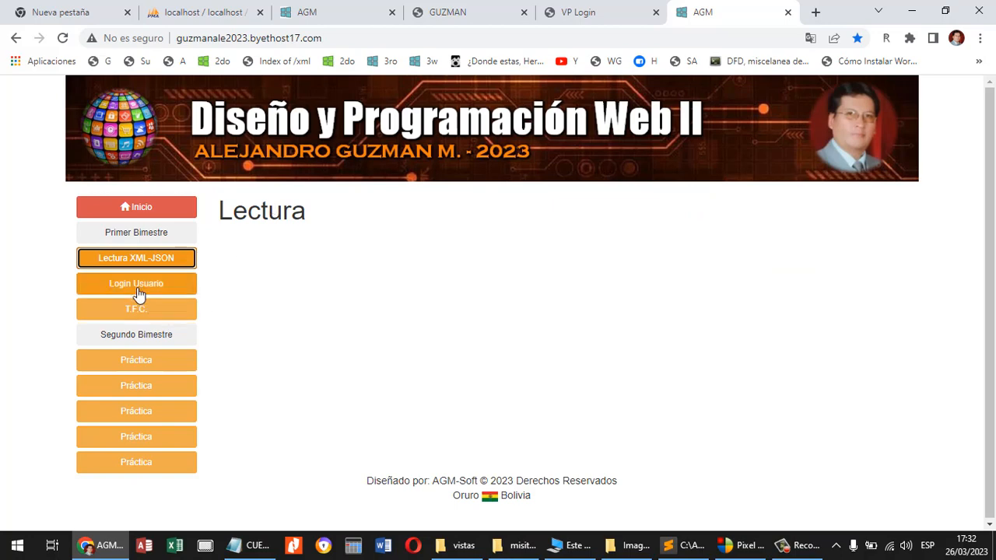
left_click(137, 286)
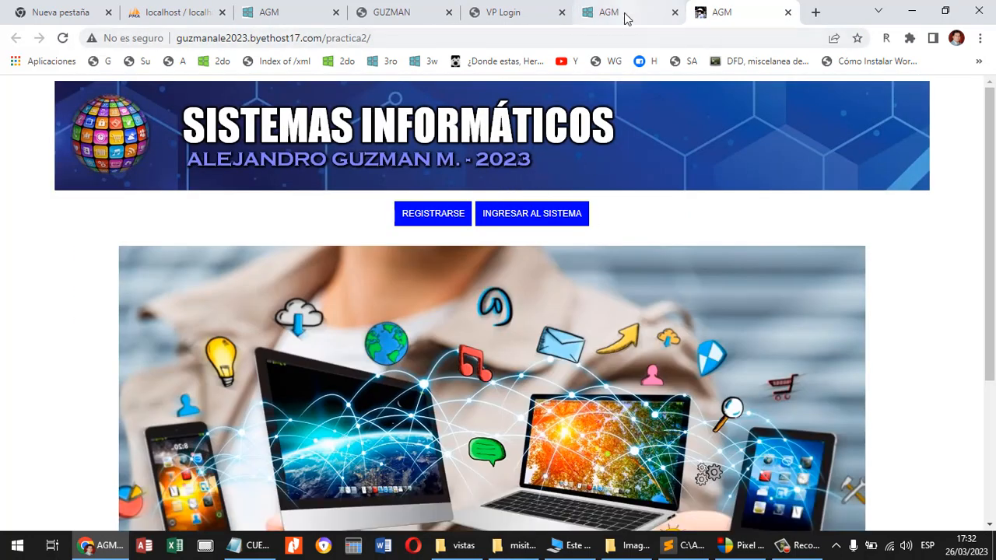
left_click(627, 15)
left_click(152, 311)
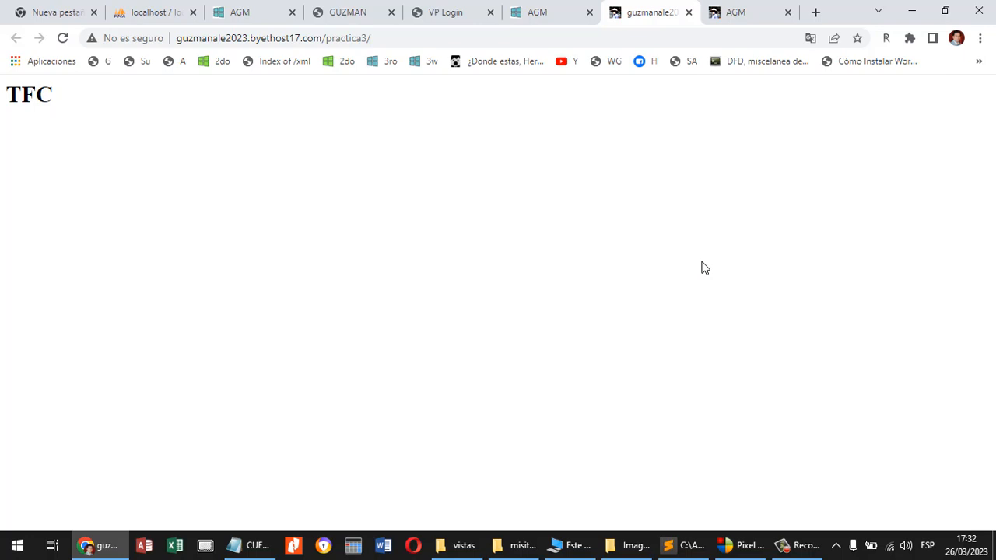
left_click(688, 12)
left_click(688, 12)
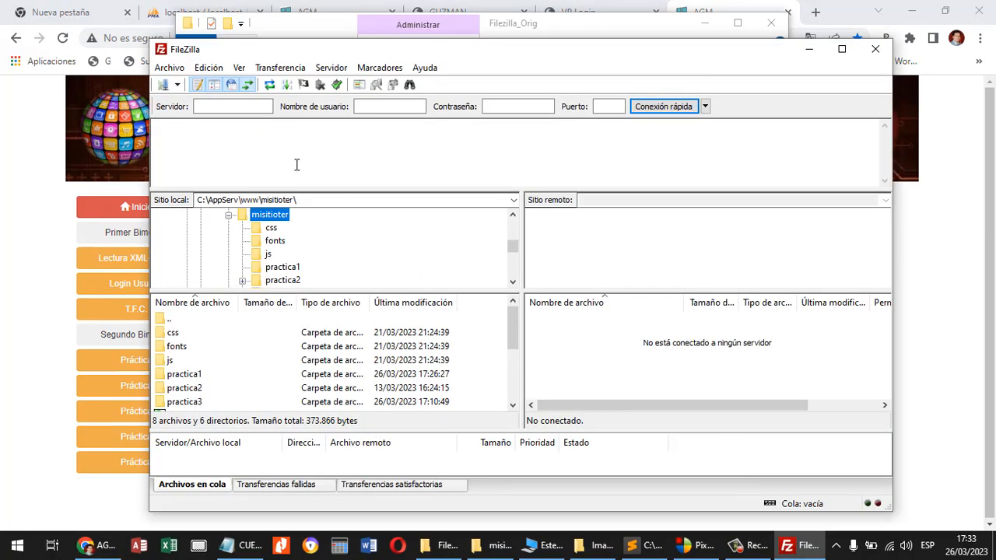
Switch to FileZilla, connect to ftp.byethost17.com with the account's user name and password, and open the remote htdocs folder.
left_click(248, 106)
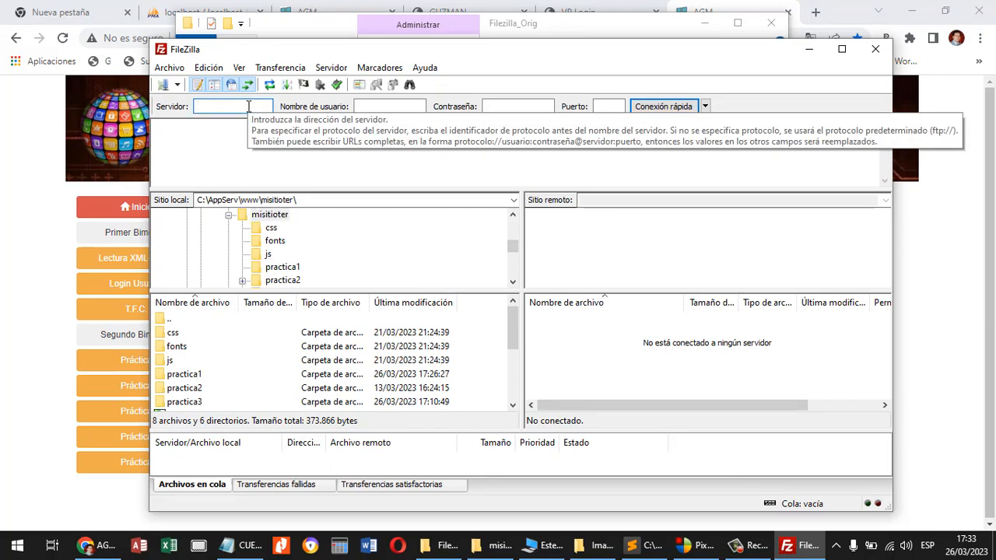
left_click(389, 107)
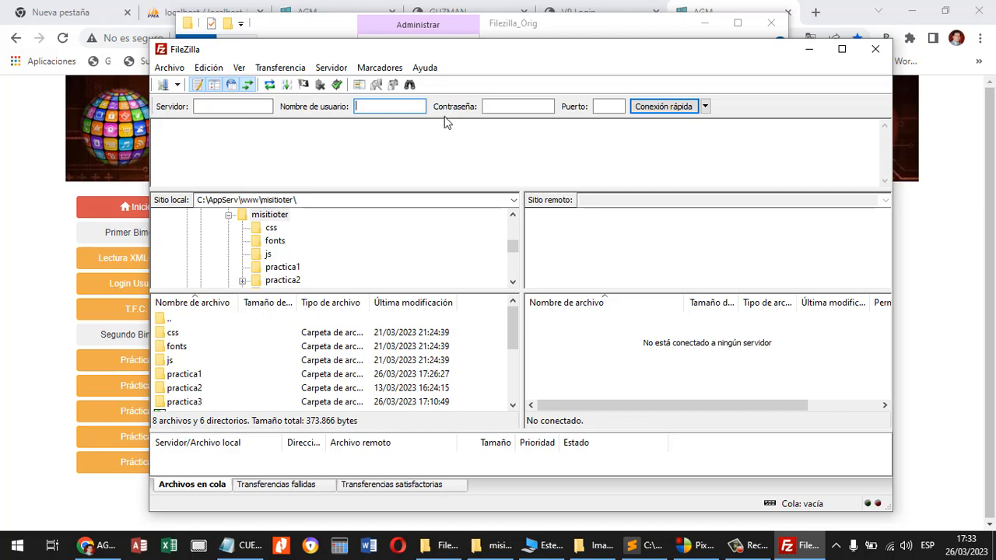
left_click(493, 105)
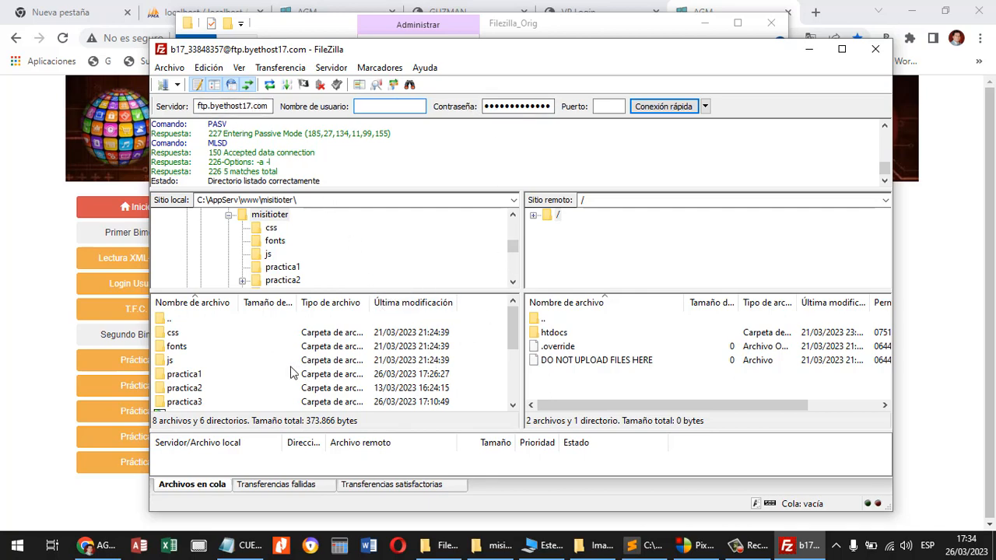
double_click(562, 334)
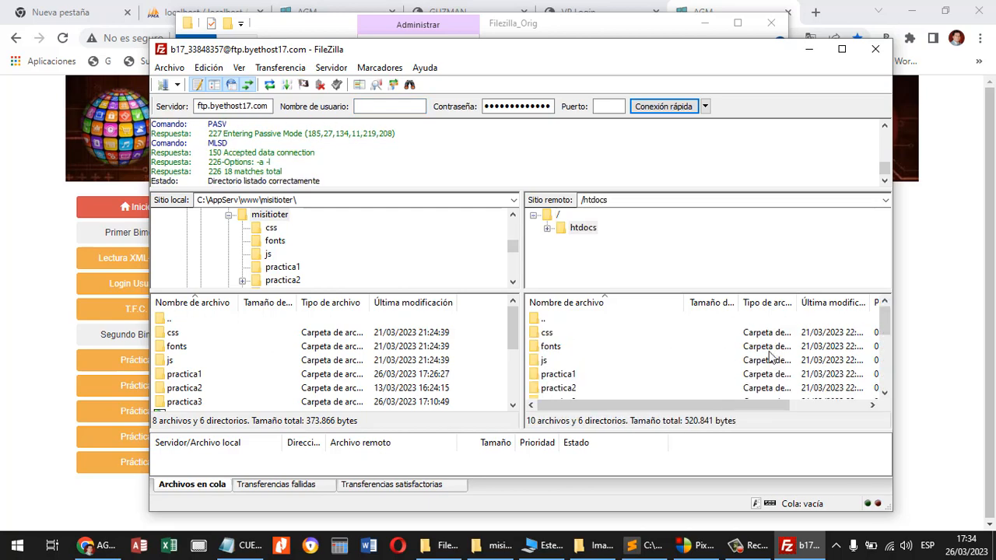
left_click_drag(889, 329, 890, 383)
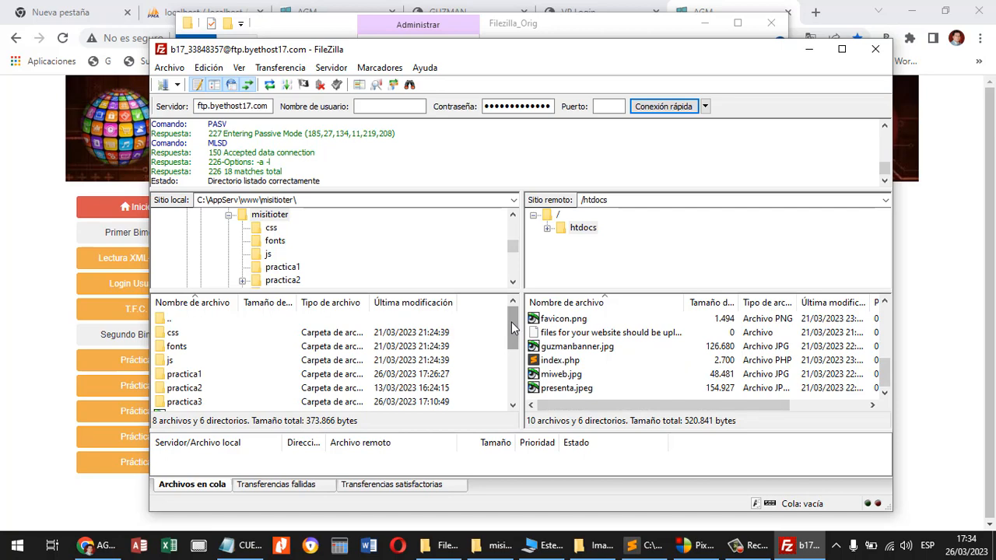
Upload everything in the local misitioter folder except index2.html to htdocs, always overwriting existing files.
left_click(177, 333)
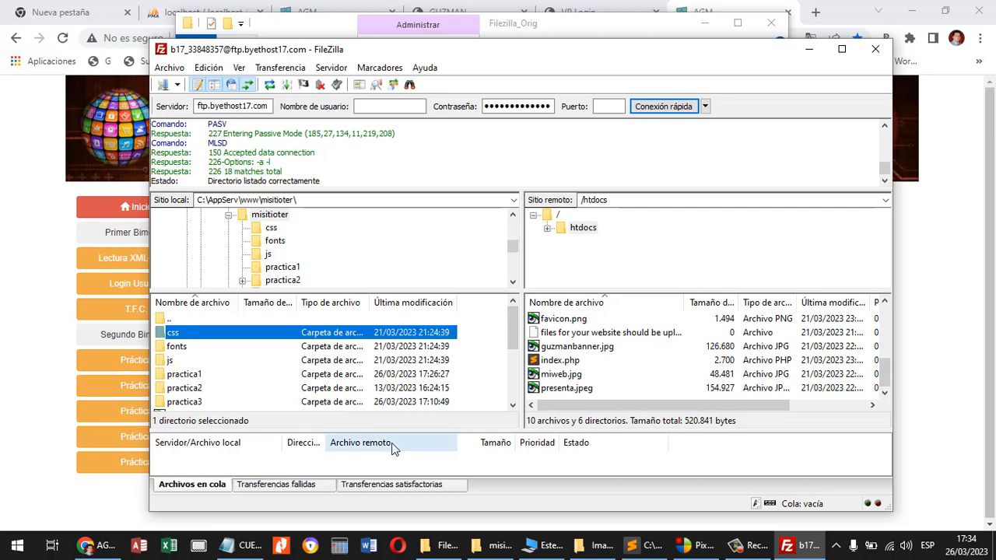
key("shift+Down")
key("shift+Down")
key("shift+Down")
key("shift+Down")
key("shift+Down")
key("shift+Down")
key("shift+Down")
key("shift+Down")
key("shift+Down")
key("shift+Down")
key("shift+Down")
key("shift+Down")
key("shift+Down")
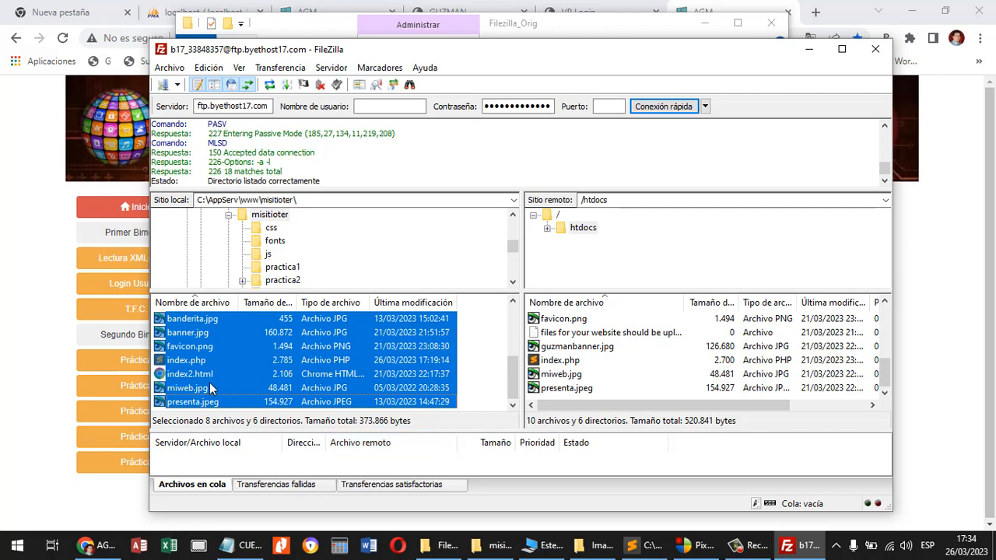
left_click(188, 375, "ctrl")
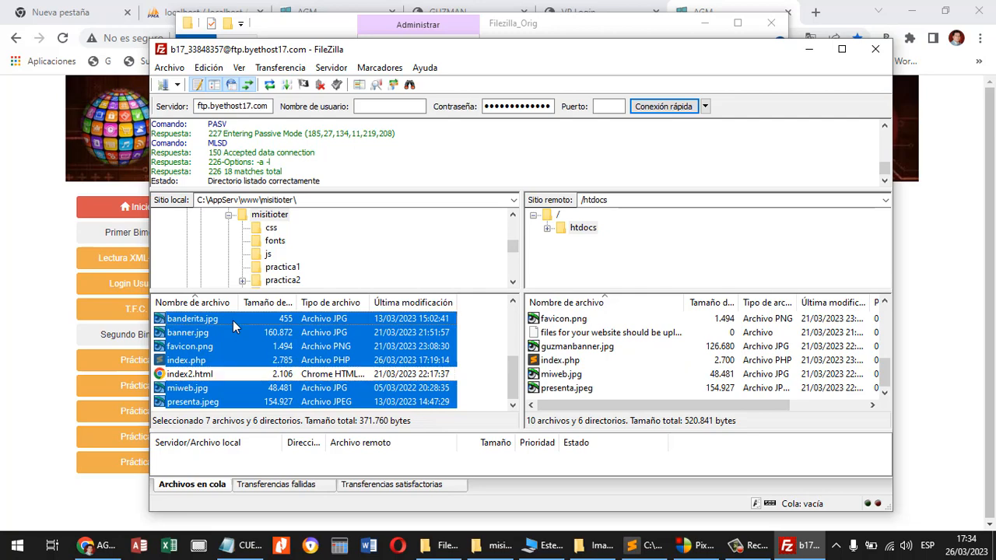
left_click_drag(232, 320, 644, 372)
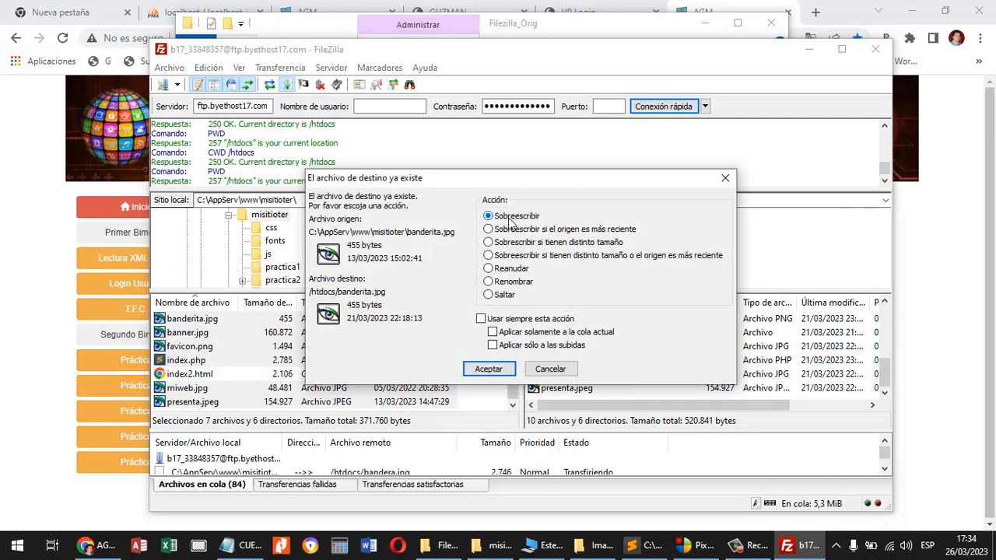
left_click(482, 319)
left_click(489, 369)
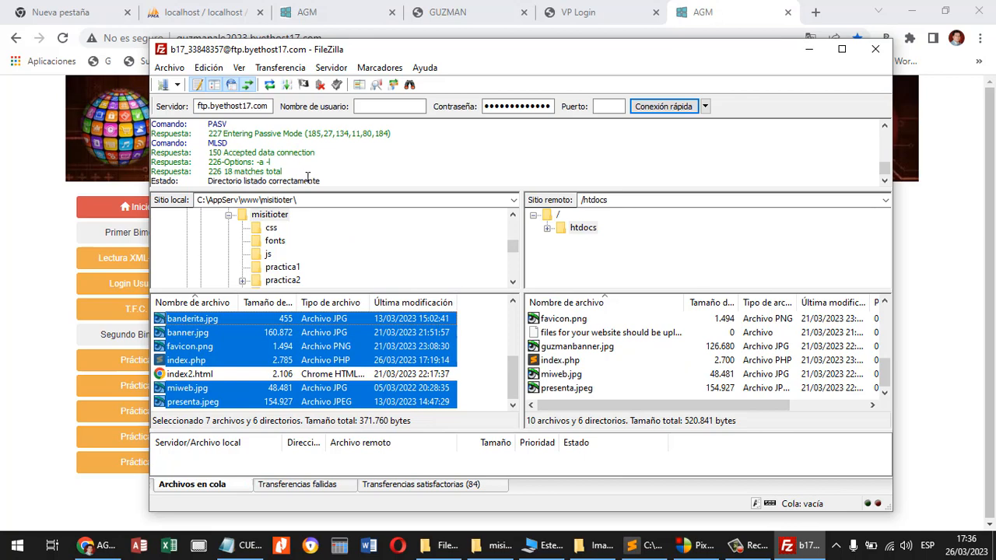
Switch to Chrome, reload the hosted site and open its Lectura XML-JSON practice.
left_click(36, 187)
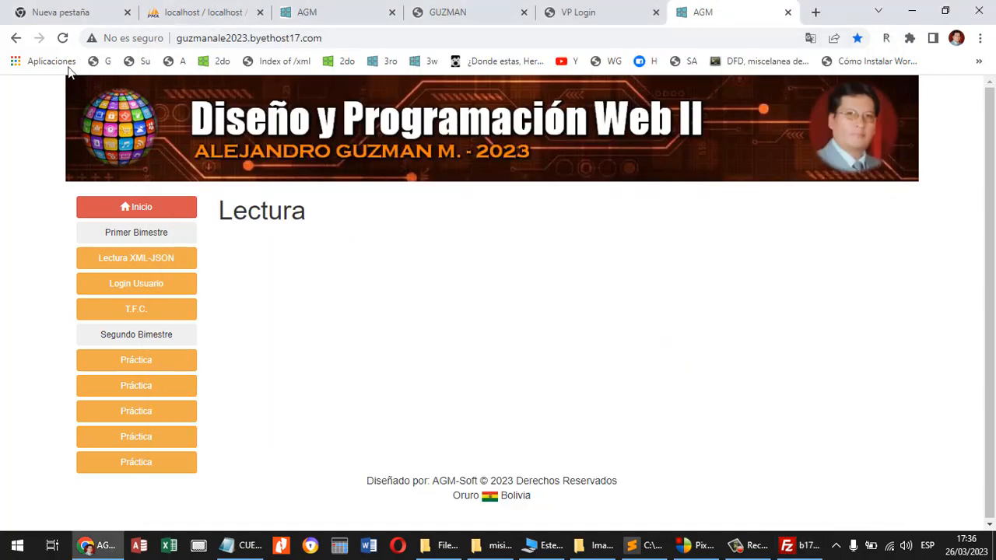
left_click(64, 39)
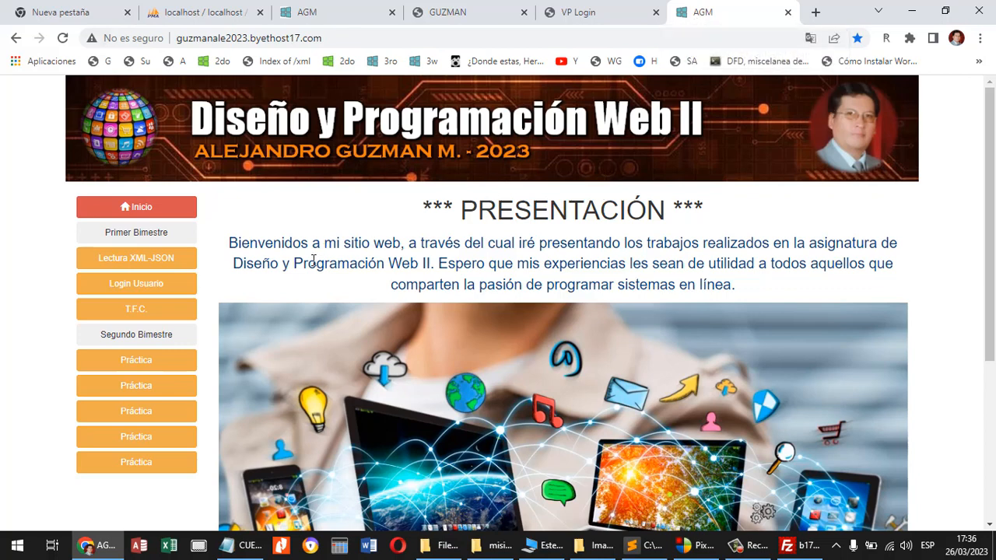
left_click(137, 268)
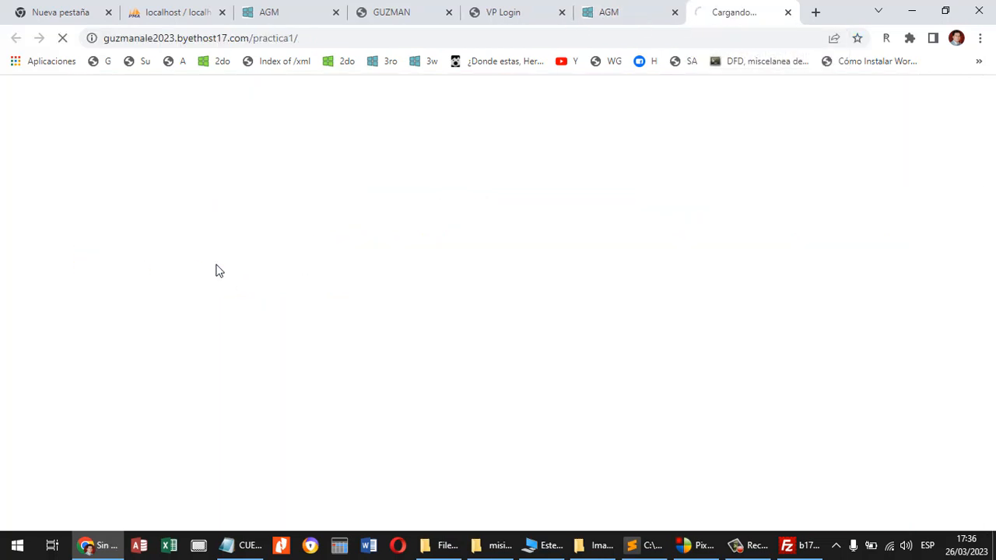
Test creating, reading and deleting the hosted XML file, recreate and reread it, and close the practice.
left_click(215, 284)
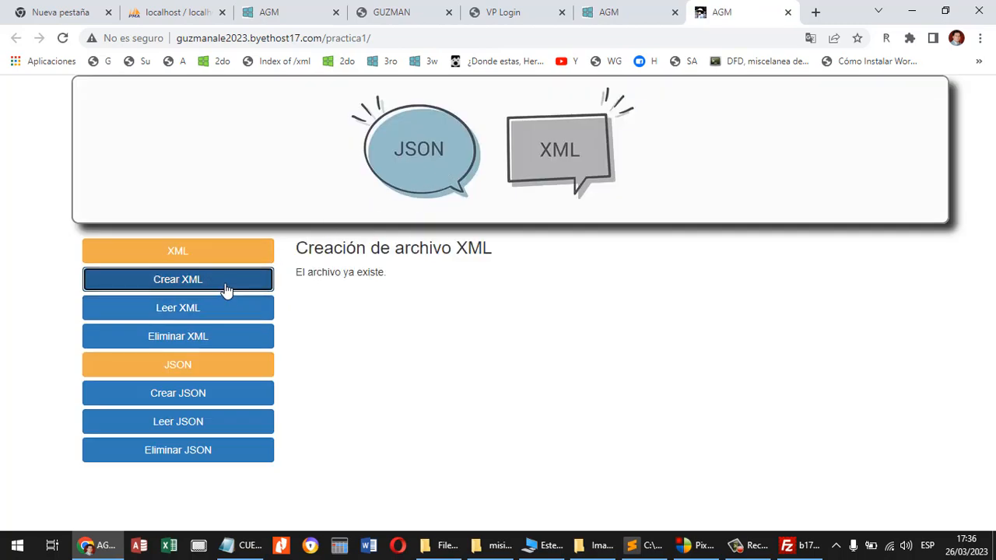
left_click(216, 310)
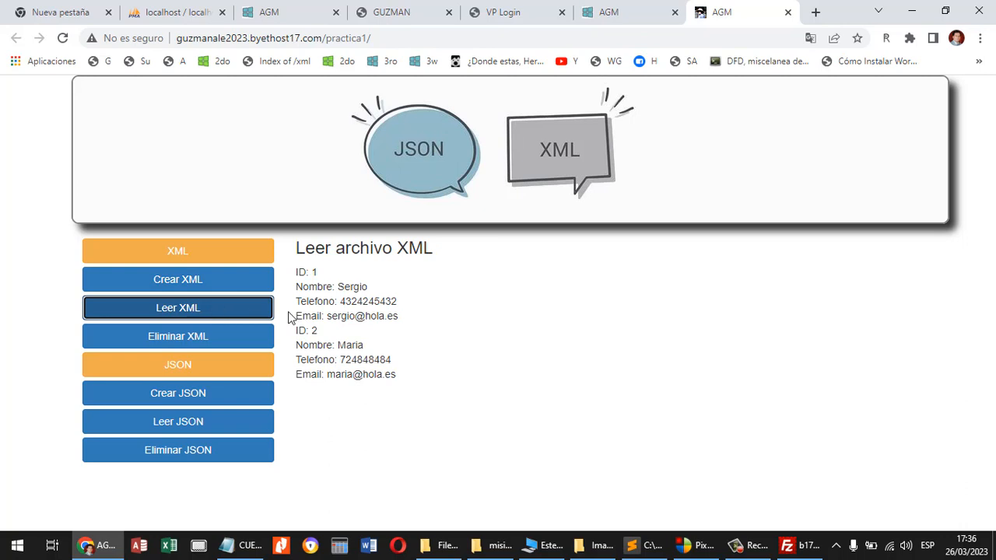
left_click(231, 345)
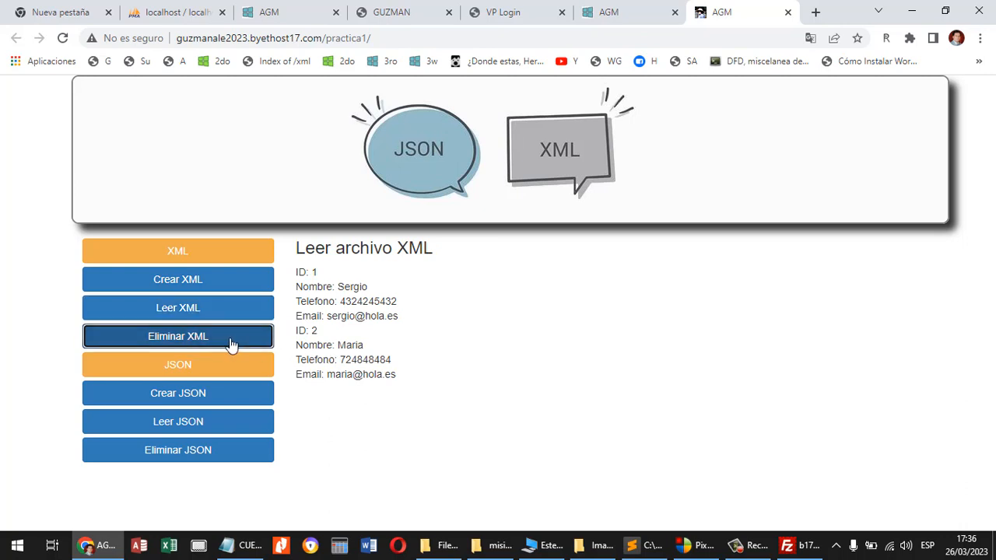
left_click(210, 286)
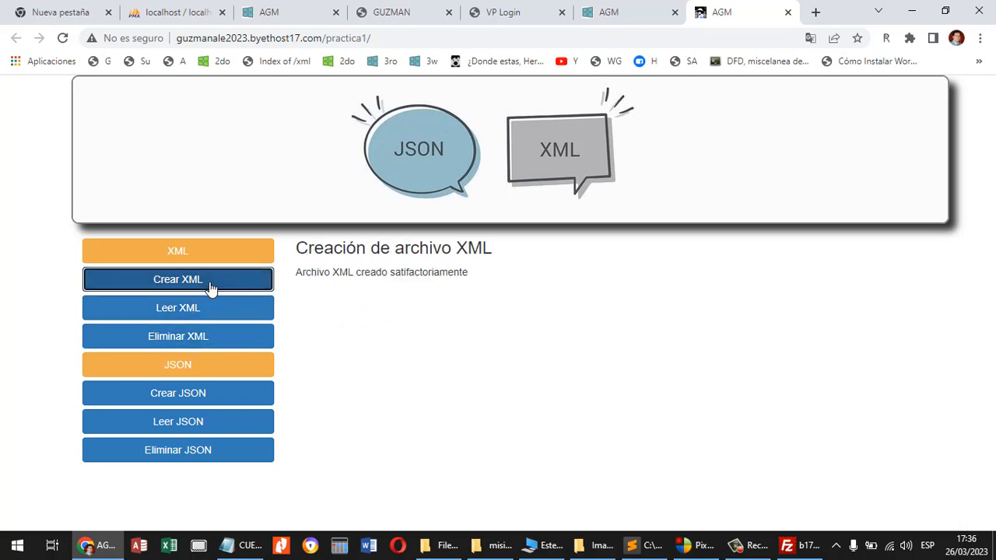
left_click(206, 311)
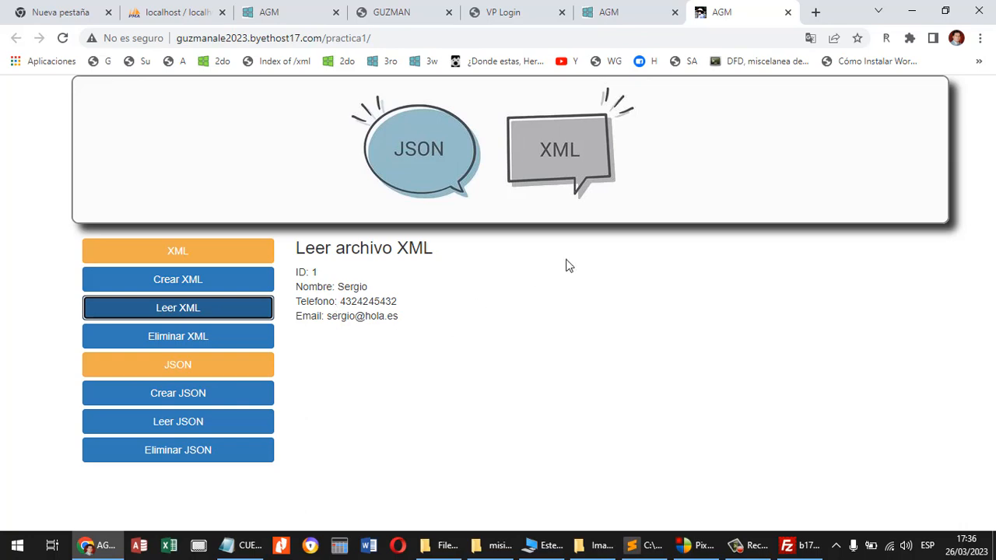
left_click(788, 12)
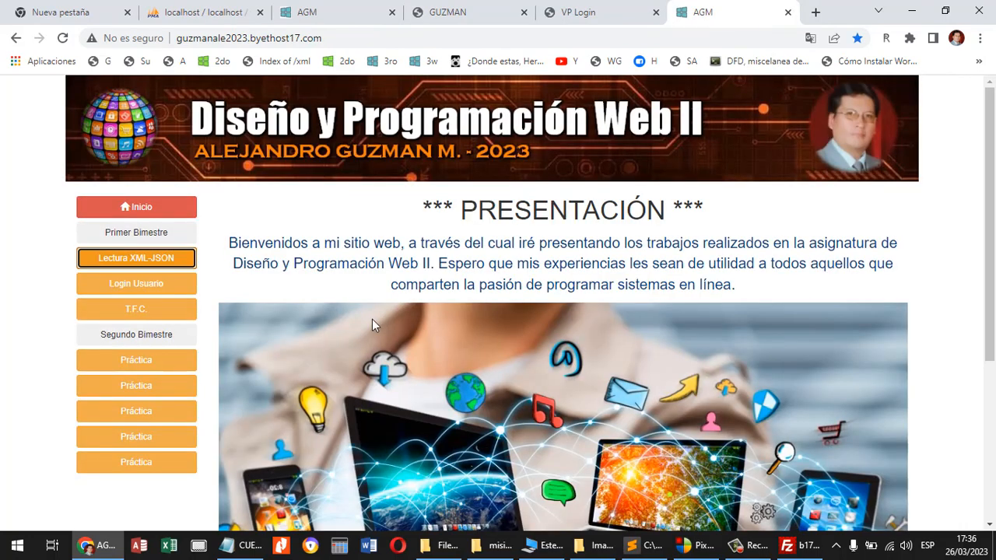
View the hosted Login Usuario practice, close it, and open the hosted T.F.C. practice.
left_click(161, 285)
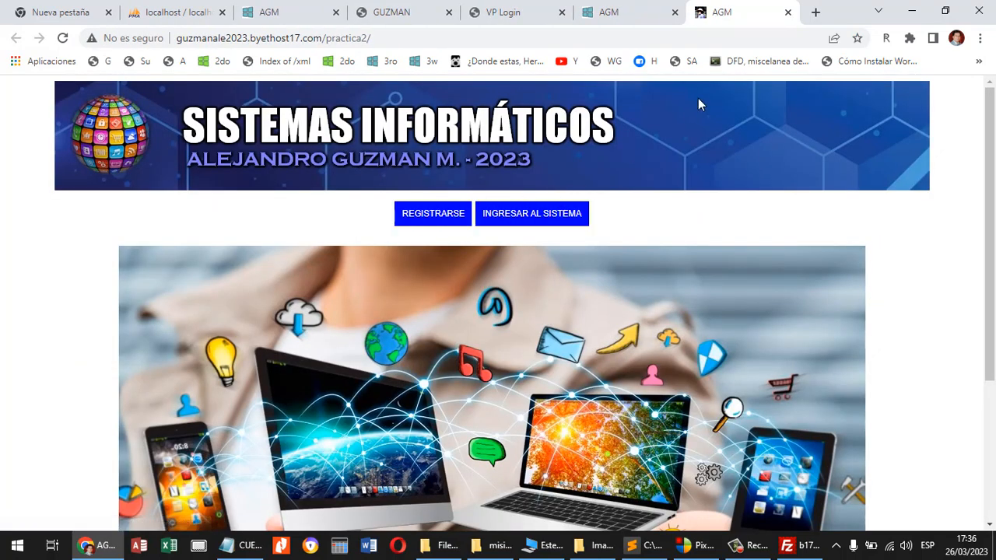
left_click(788, 14)
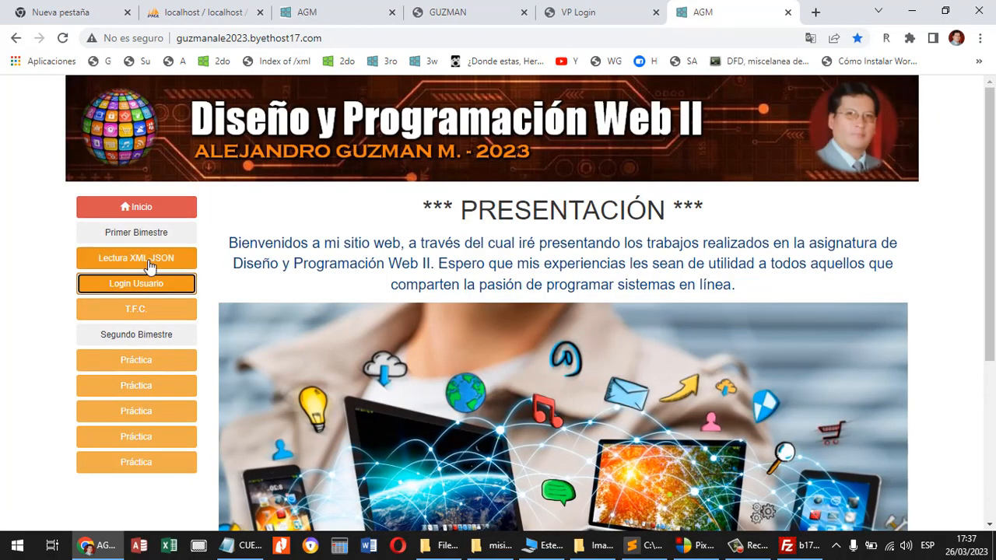
left_click(136, 309)
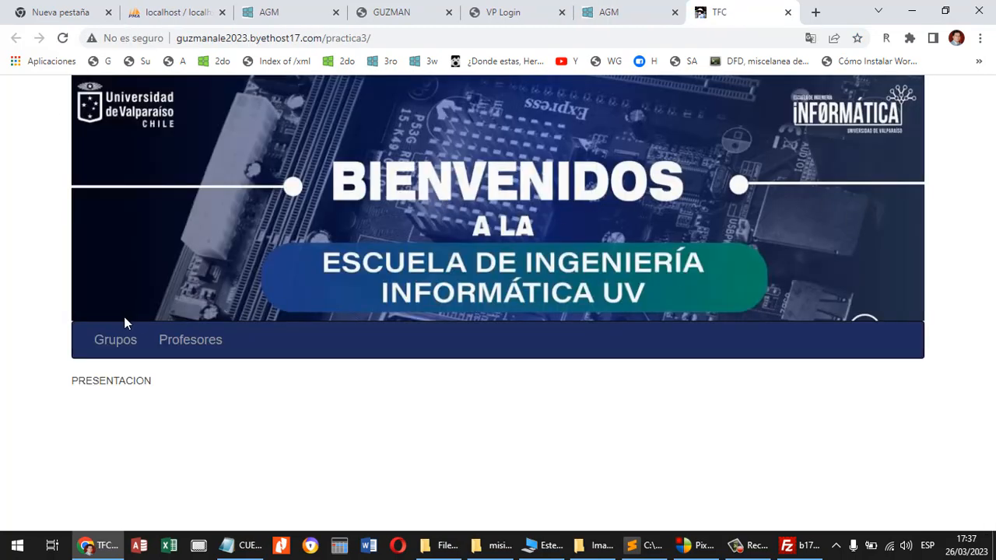
View the hosted T.F.C. practice's group registration form and group list, and close the practice and the hosted site.
left_click(117, 340)
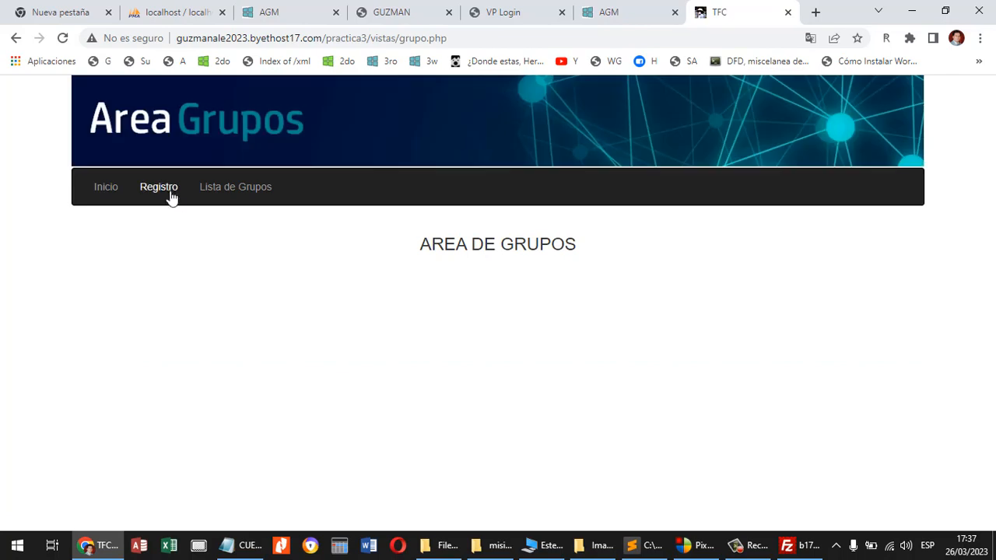
left_click(165, 193)
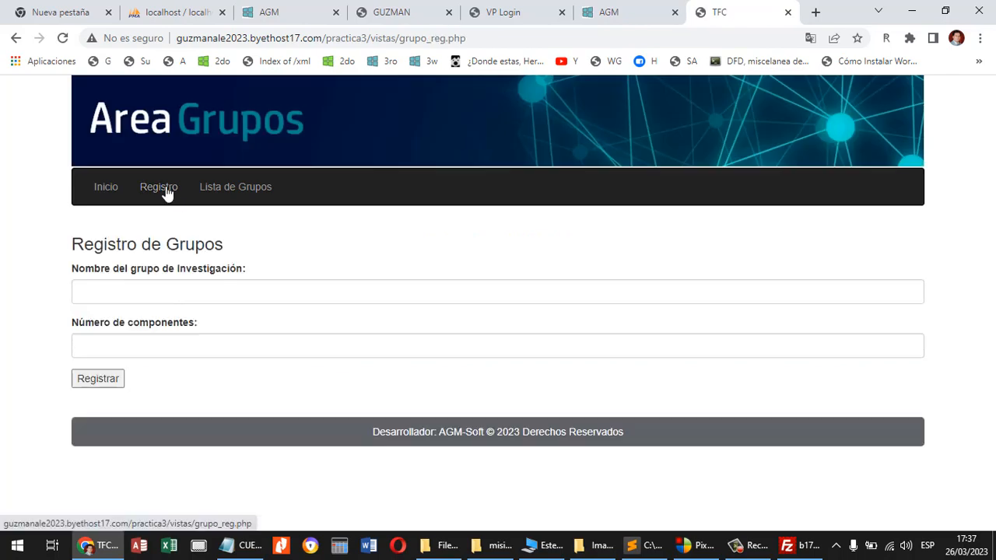
left_click(253, 195)
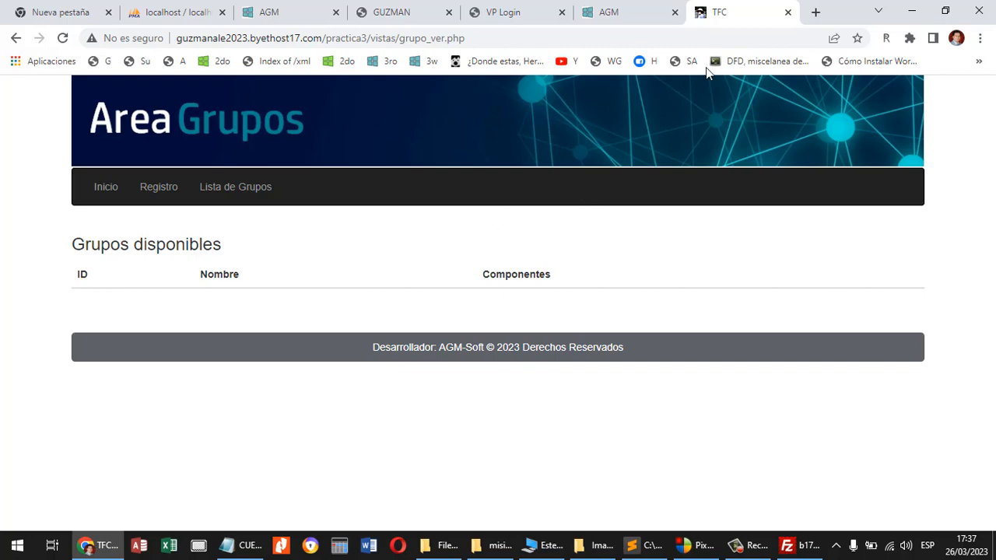
left_click(787, 13)
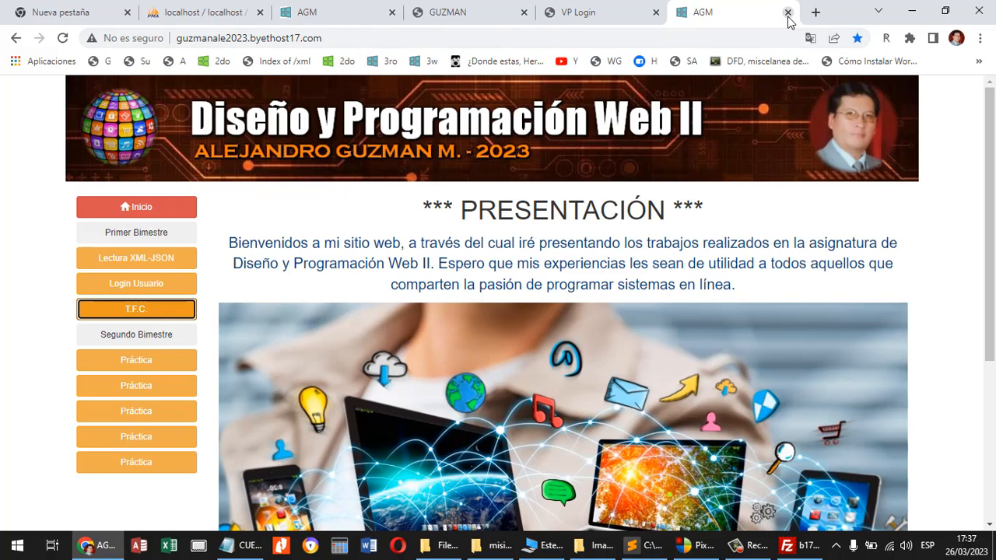
left_click(787, 13)
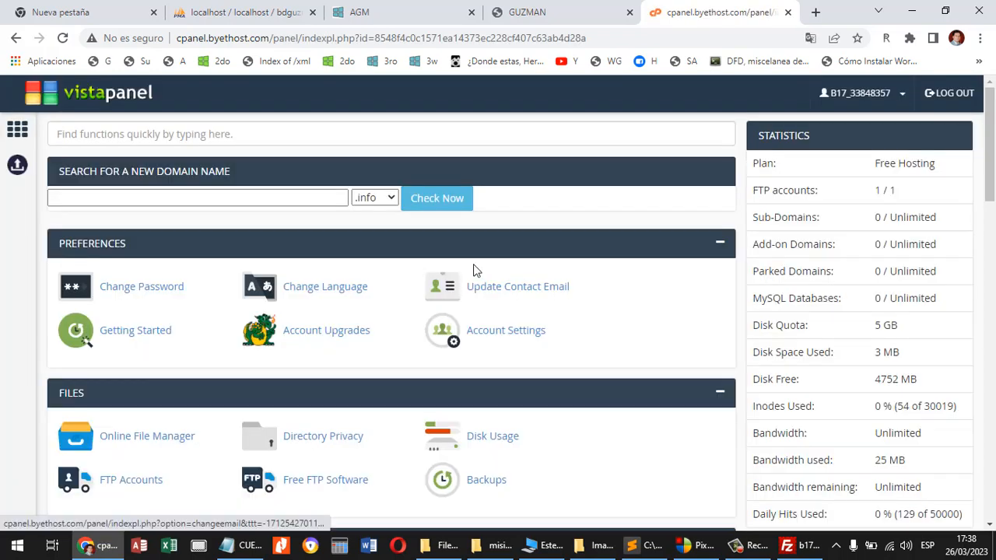
Open the hosting control panel's MySQL Databases page and get ready to name a new database.
scroll(472, 247, "down", 4)
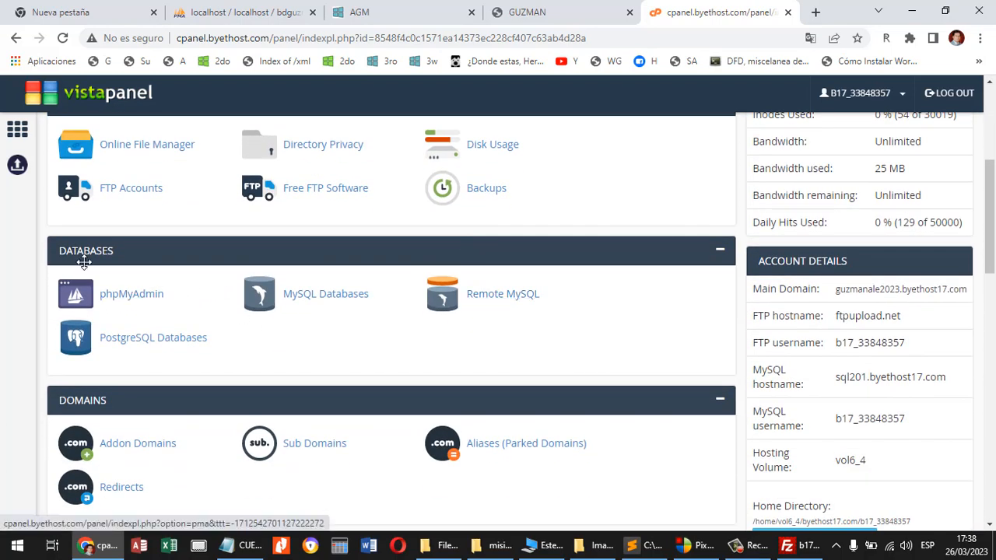
left_click(337, 296)
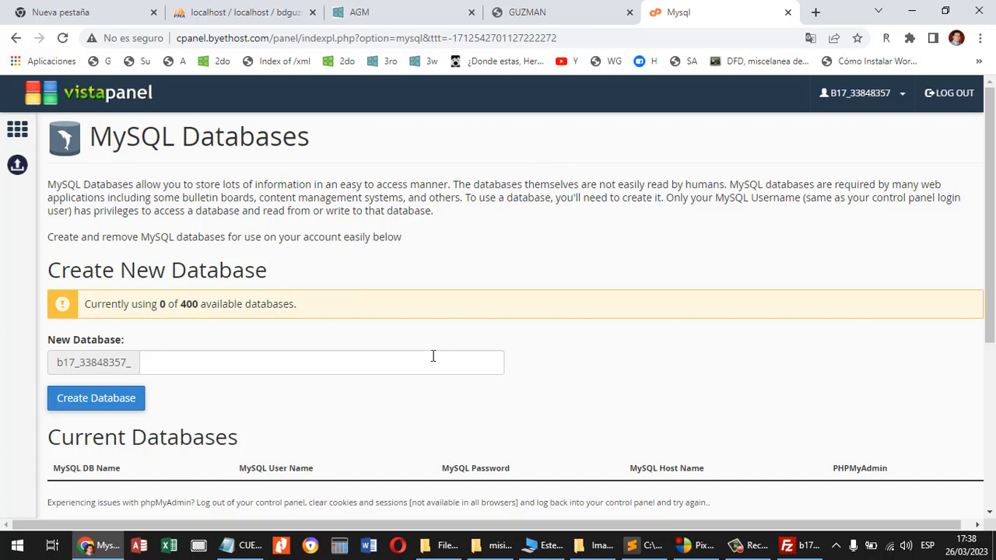
scroll(432, 356, "down", 1)
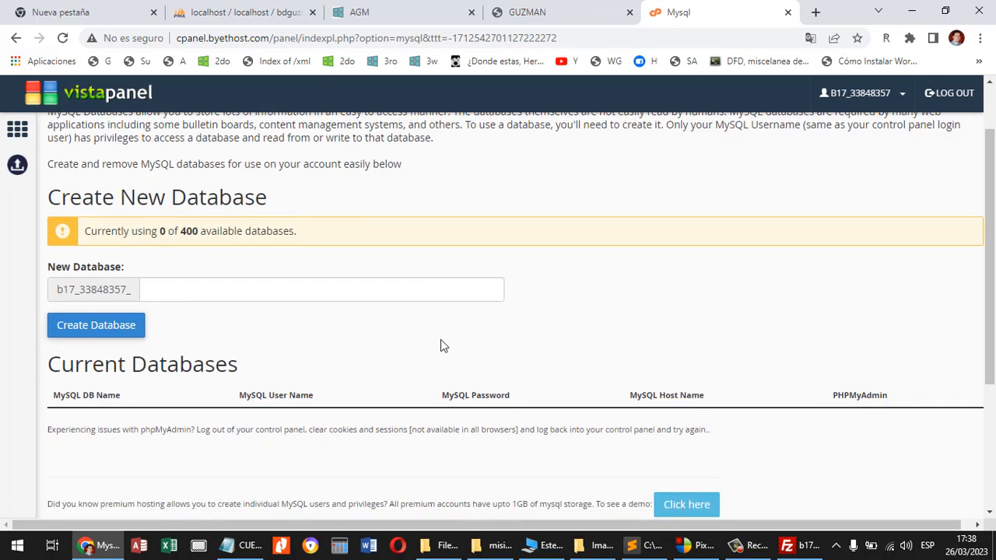
left_click(218, 292)
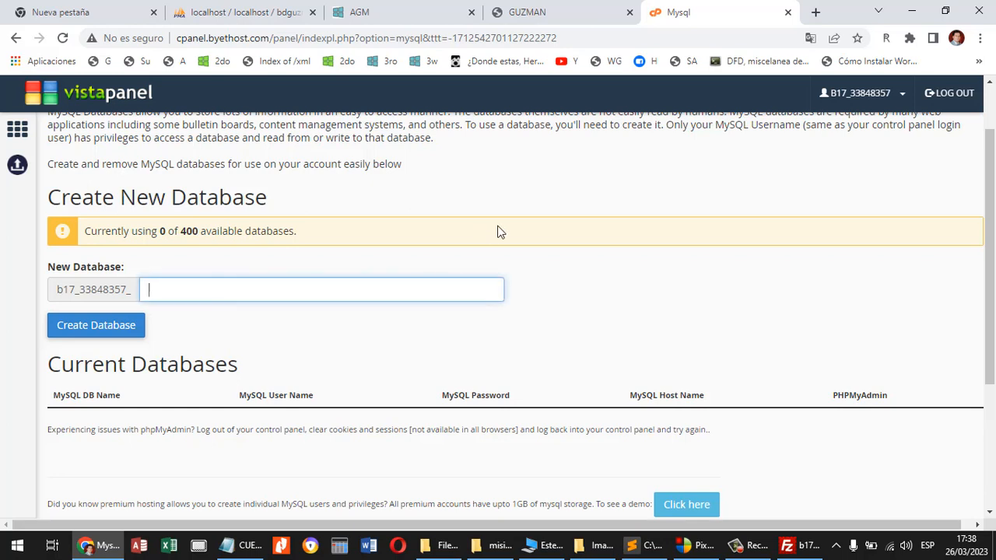
Switch to the local phpMyAdmin and view the usuarios and visitas tables of the bdguzman database.
left_click(232, 12)
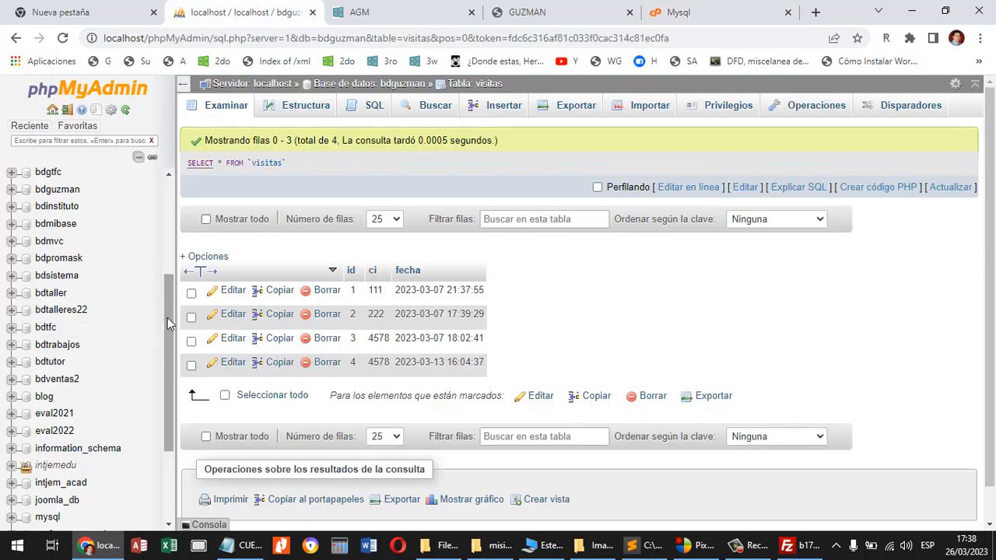
scroll(167, 311, "up", 1)
left_click(67, 218)
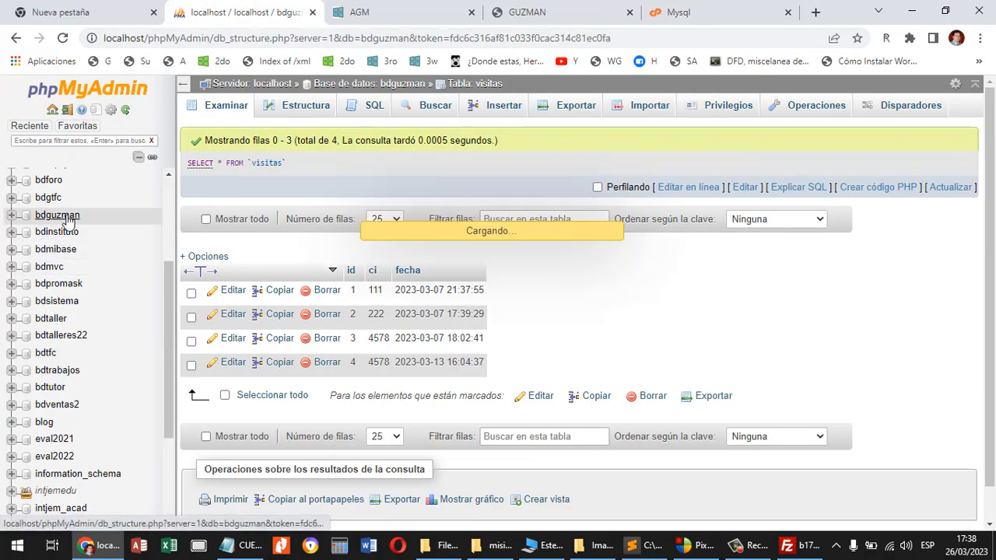
left_click(68, 223)
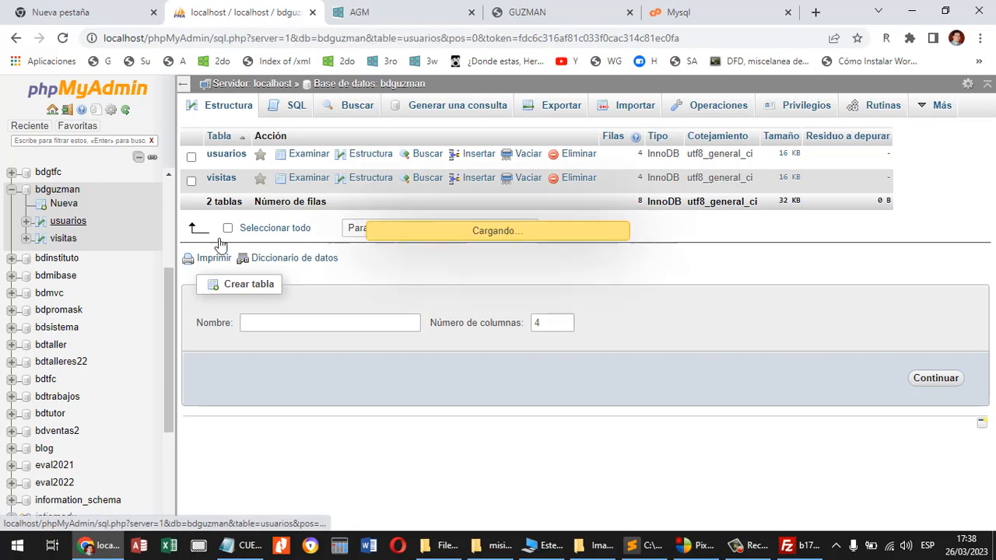
left_click(70, 238)
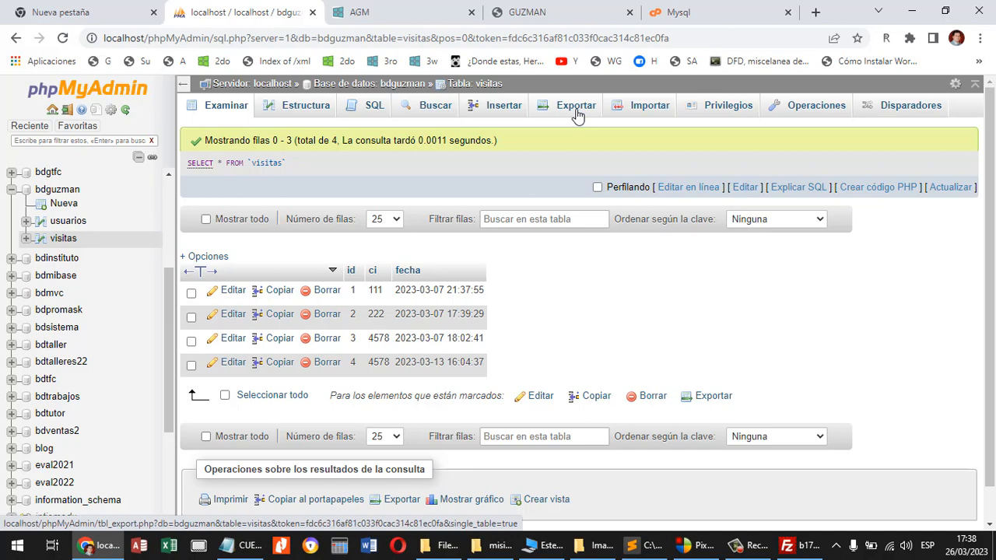
Switch to File Explorer, open the bdguzman folder inside practica2, and copy the base name of bdguzman.sql.
key("alt+Tab")
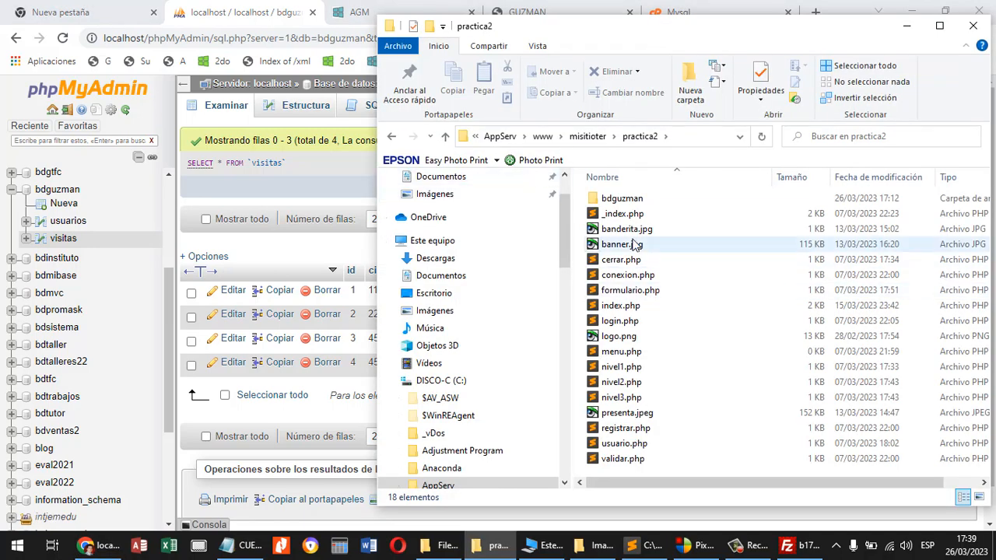
double_click(614, 199)
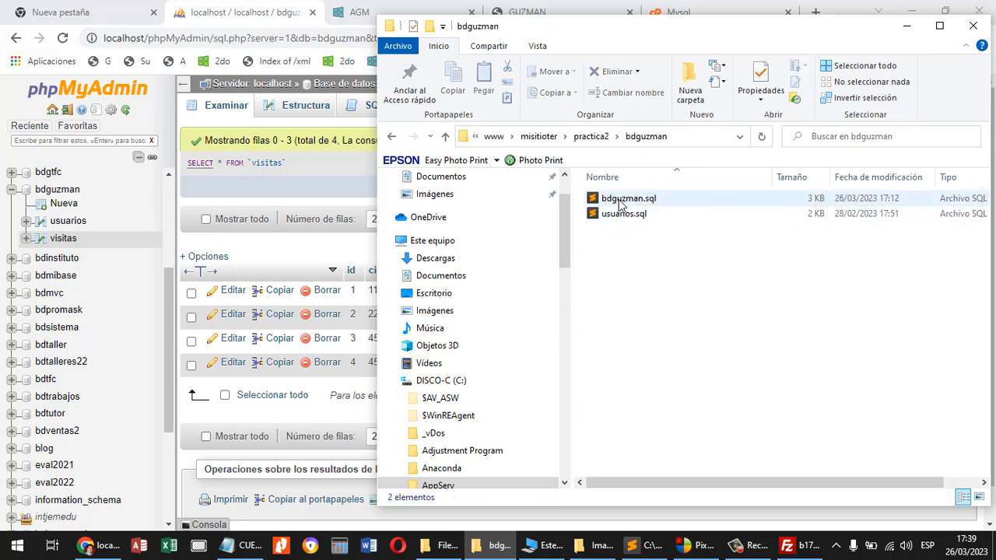
left_click(619, 201)
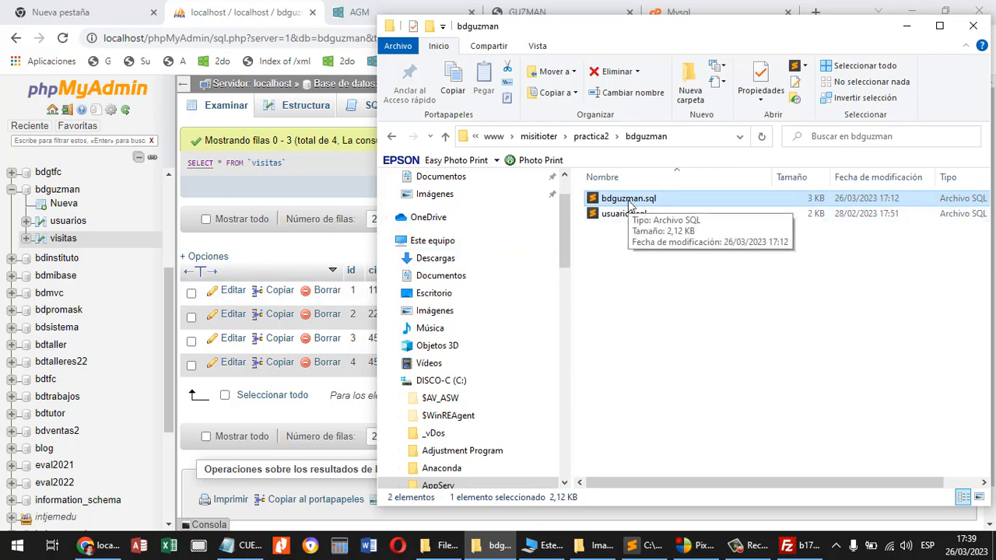
left_click(629, 200)
key("ctrl+c")
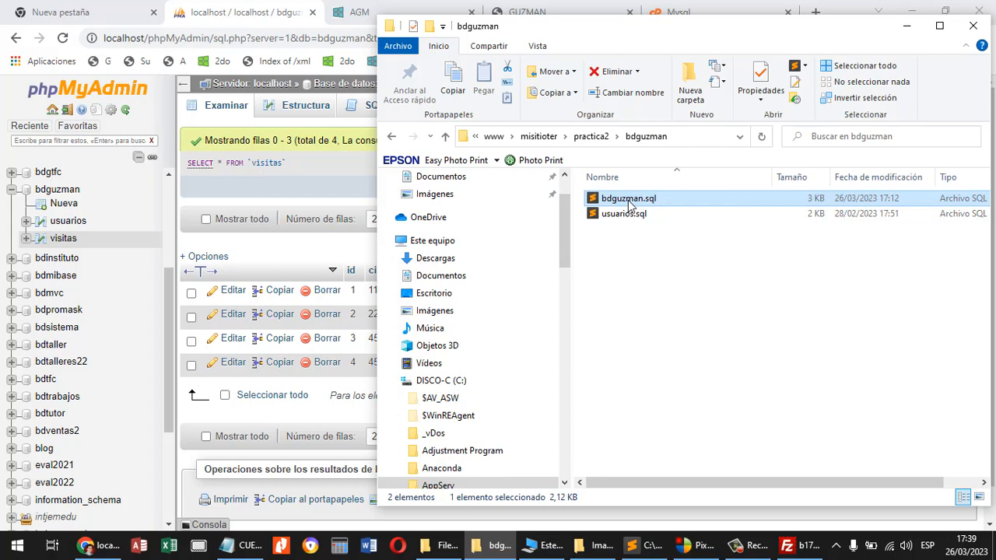
left_click(658, 245)
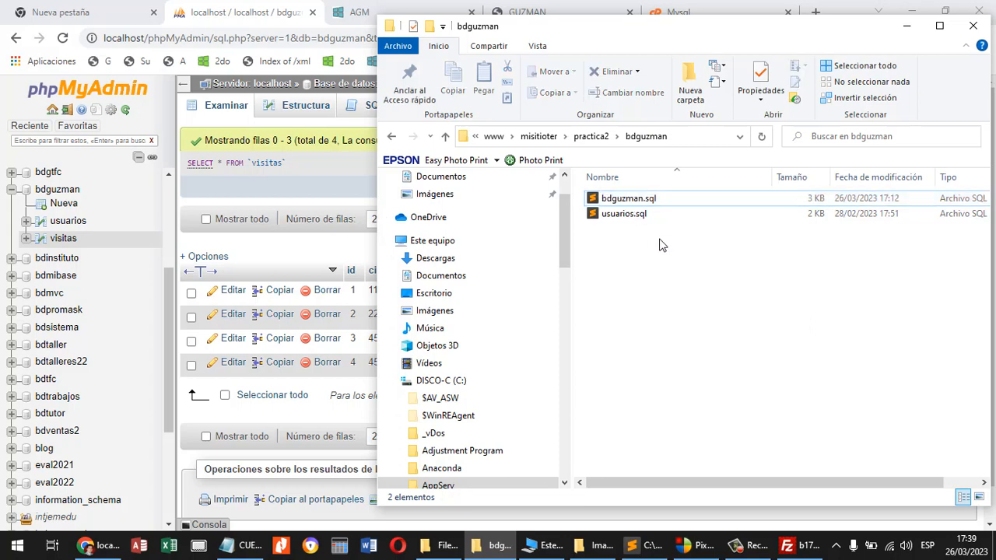
Back in the hosting control panel, create a MySQL database with the name ending bdguzman and bring up its connection details.
left_click(692, 11)
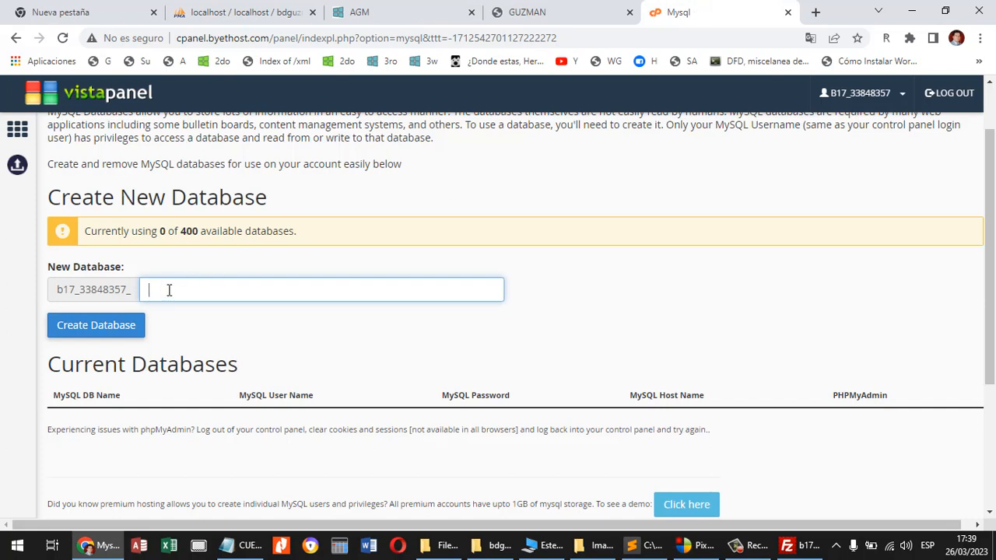
key("ctrl+v")
left_click(130, 326)
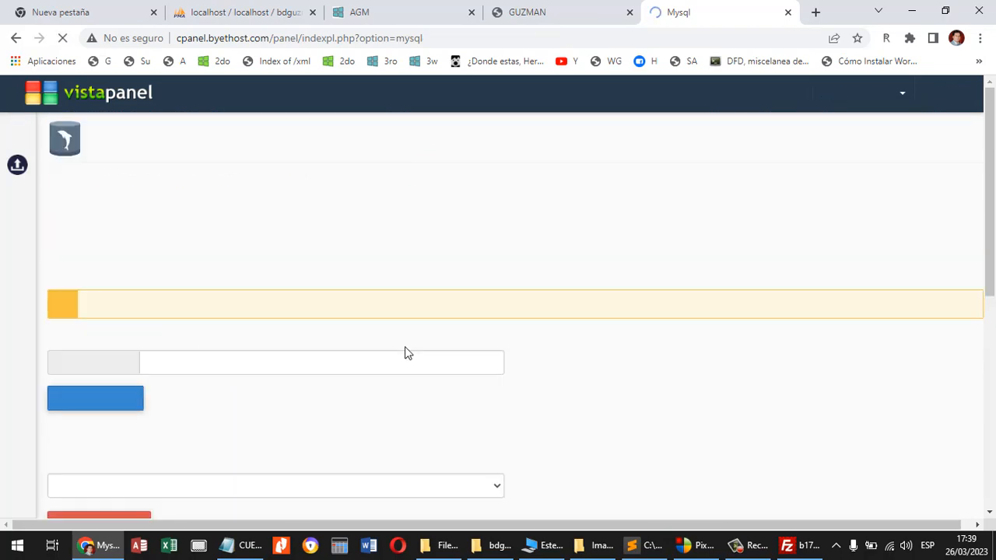
scroll(418, 329, "down", 4)
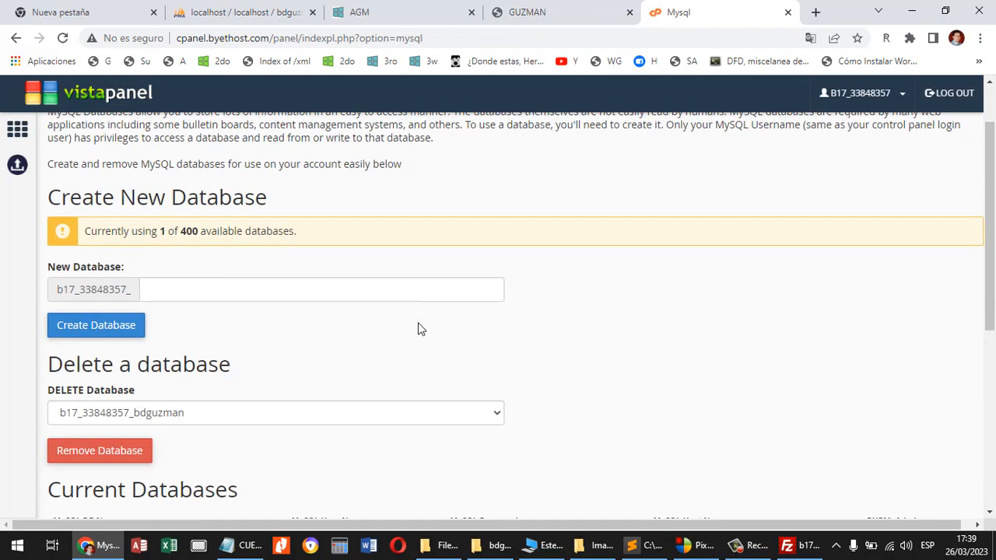
scroll(418, 329, "up", 2)
scroll(418, 329, "down", 1)
scroll(417, 329, "down", 1)
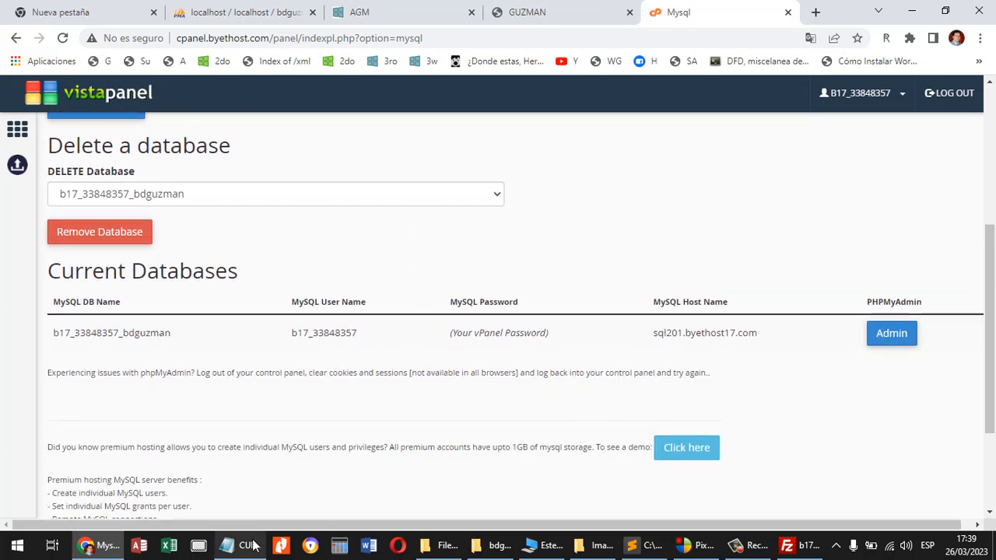
Open a new Notepad note below the connection details and list localhost, user, pwd and bd on separate lines.
right_click(230, 545)
left_click(202, 467)
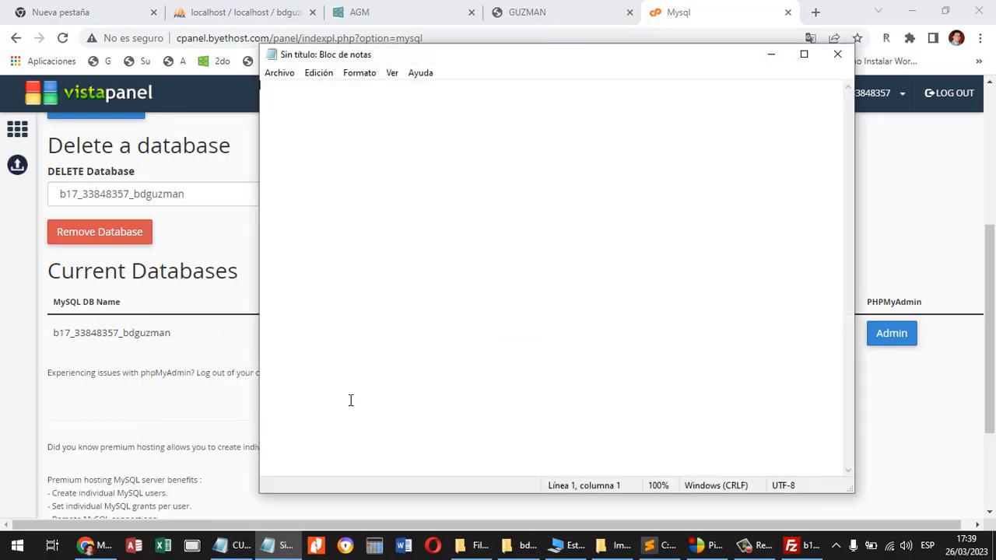
left_click_drag(567, 46, 541, 349)
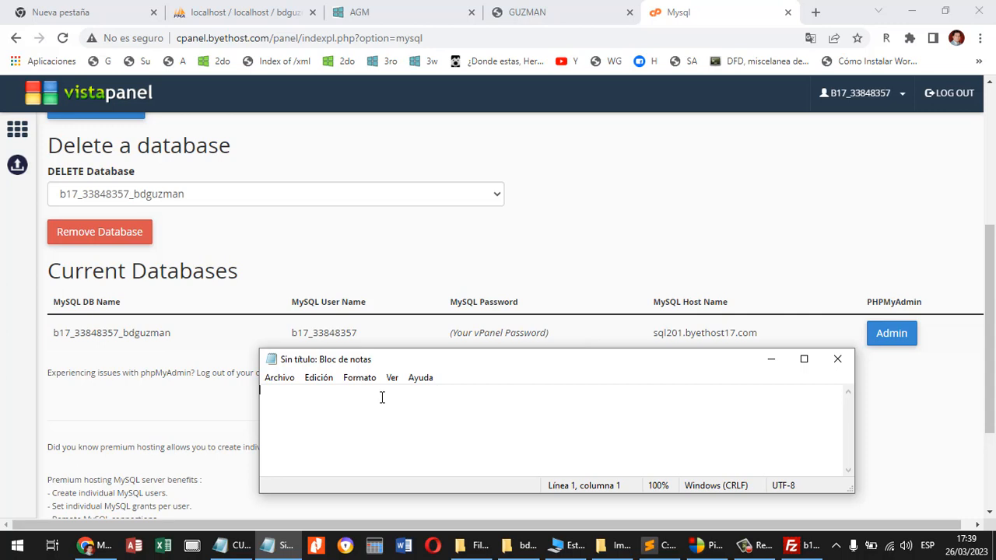
type("localhost")
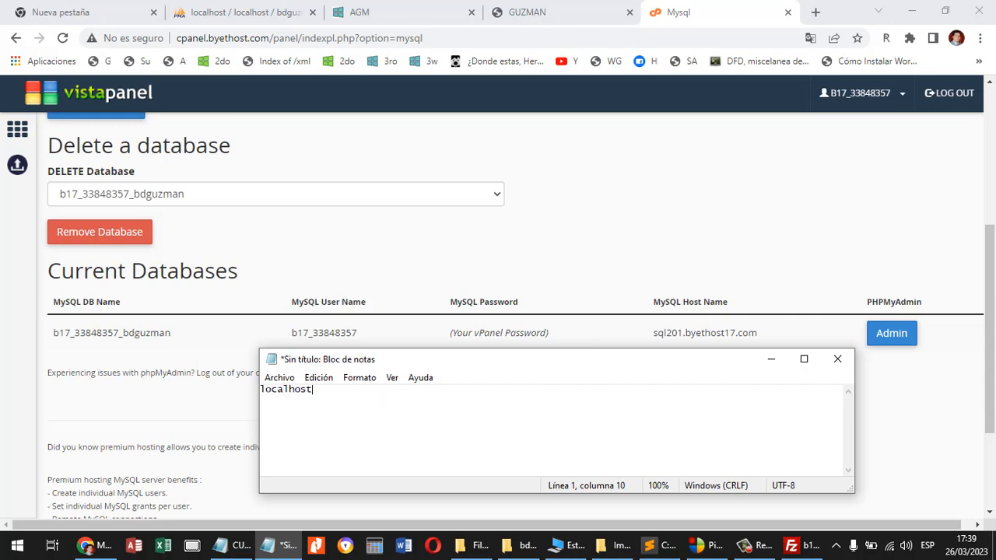
key("Return")
type("user")
key("Return")
type("pwd")
Copy the MySQL host name sql201.byethost17.com from the control panel into the note beside localhost.
left_click_drag(758, 334, 655, 336)
key("ctrl+c")
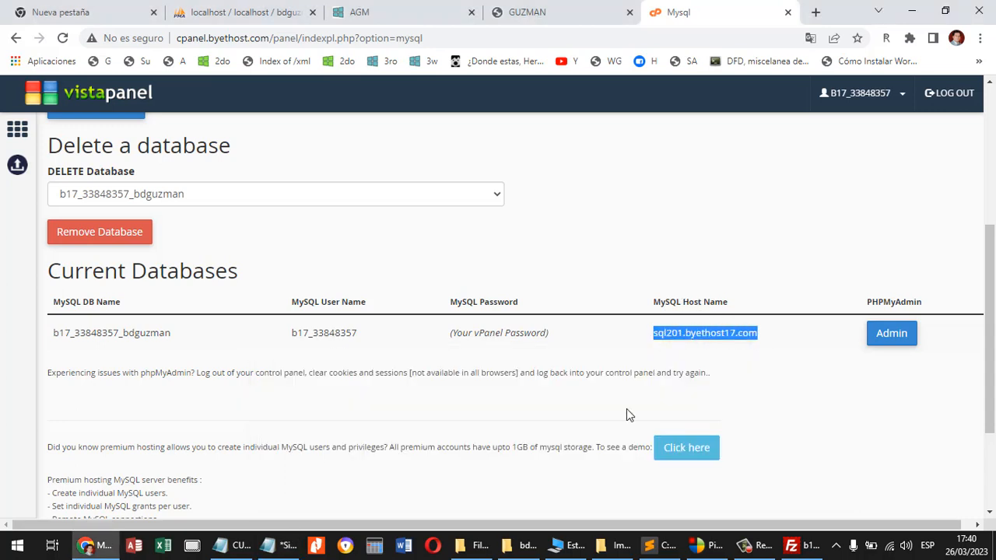
left_click(289, 548)
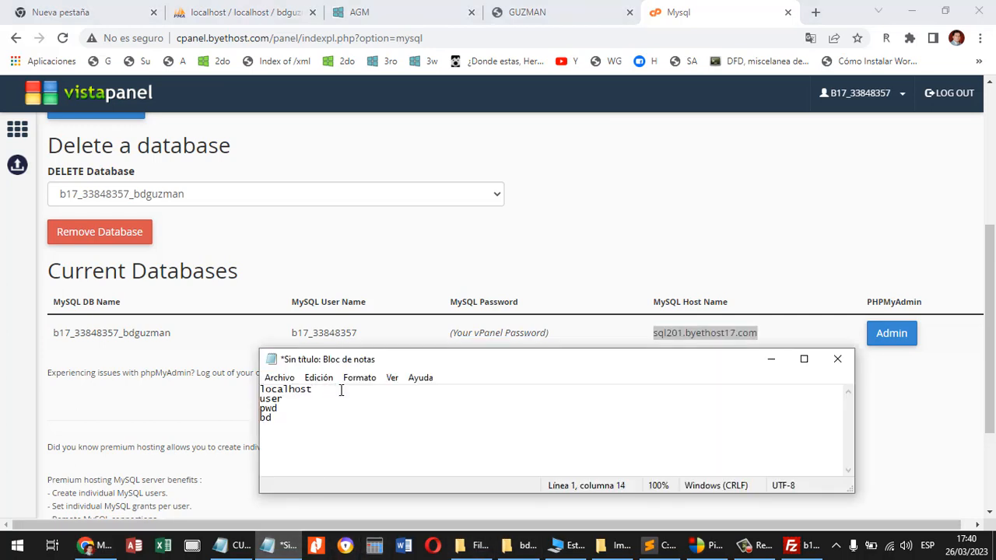
key("ctrl+v")
Replace user with root in the note, copy the MySQL user name beside it, and put placeholder asterisks beside pwd.
left_click_drag(286, 401, 261, 403)
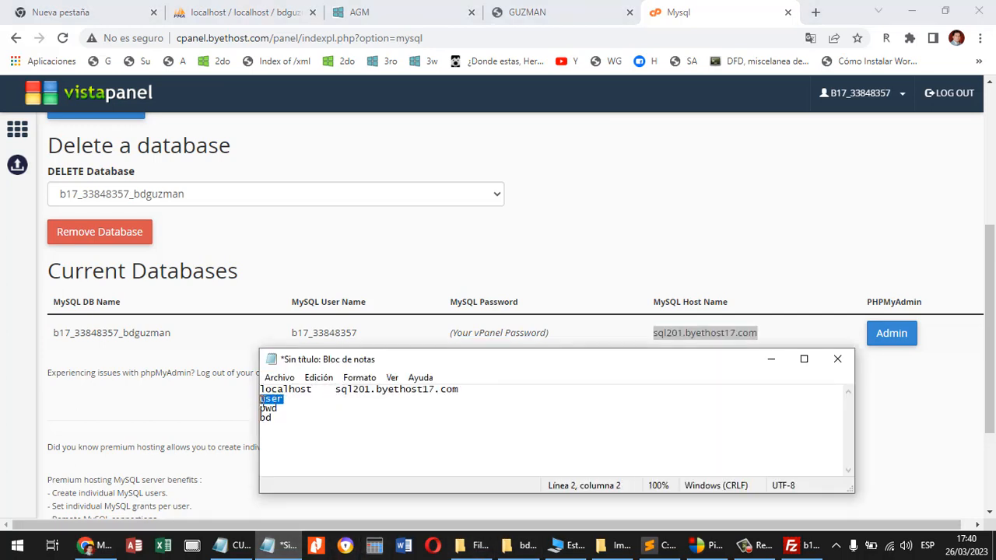
type("root")
left_click_drag(356, 333, 292, 333)
key("ctrl+c")
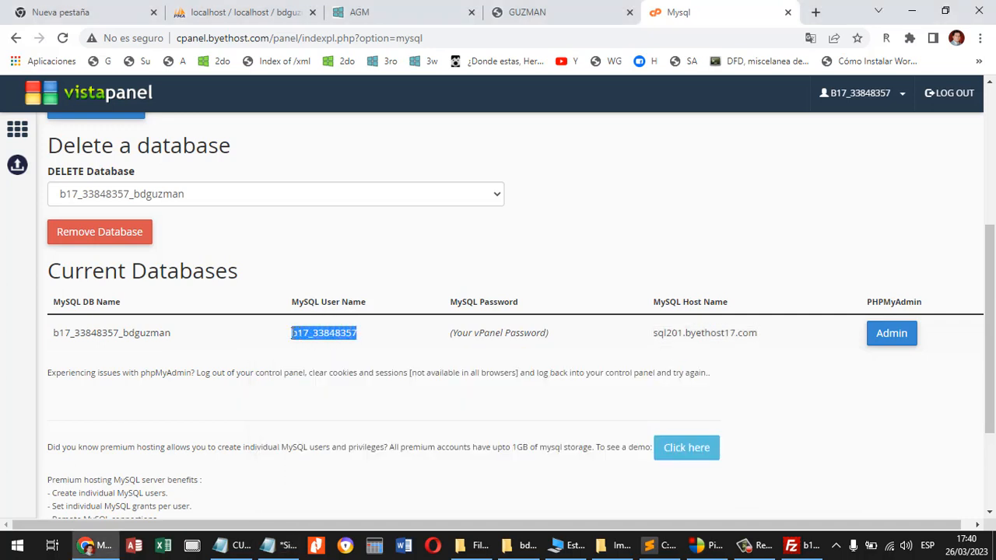
left_click(278, 544)
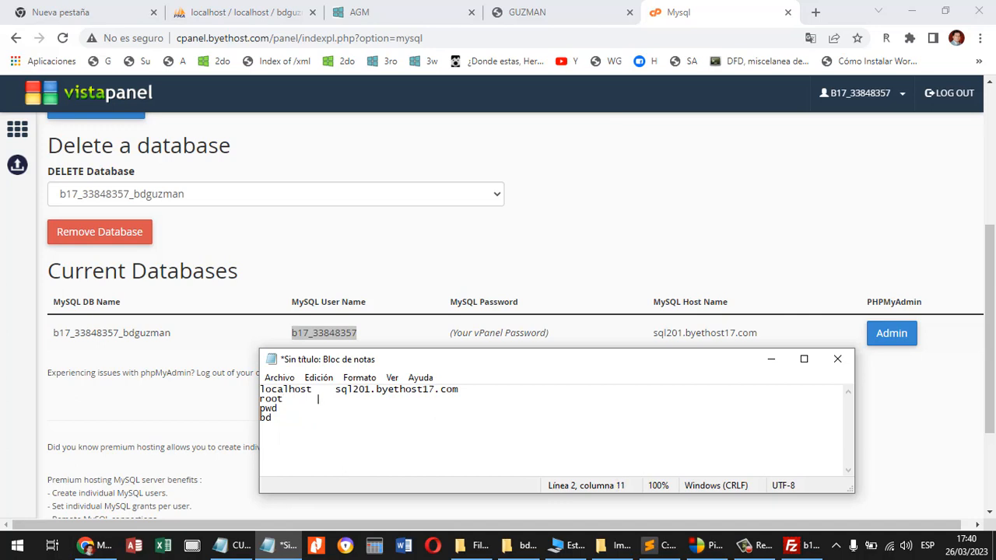
key("ctrl+v")
type("*********")
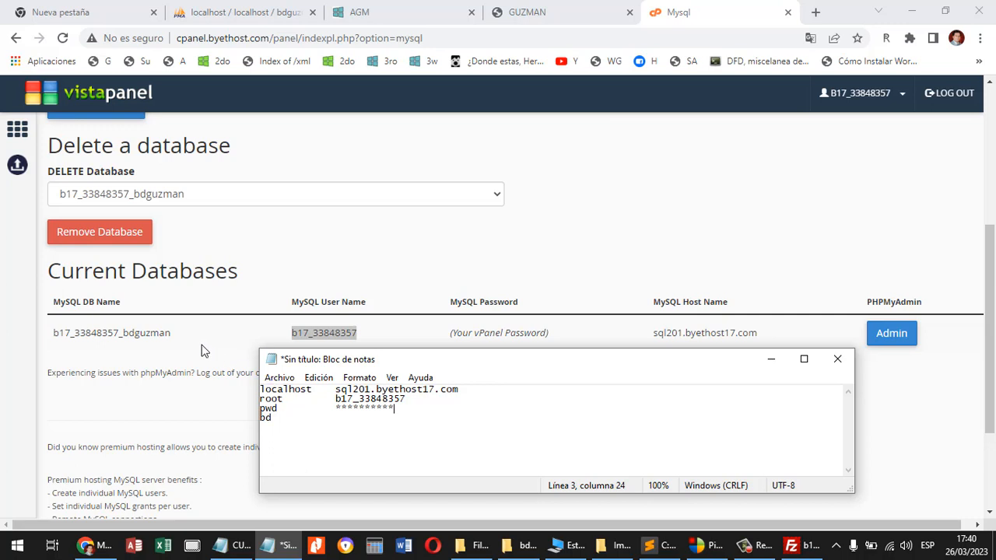
Copy the MySQL database name ending in bdguzman from the control panel into the note beside bd.
left_click_drag(172, 336, 53, 334)
key("ctrl+c")
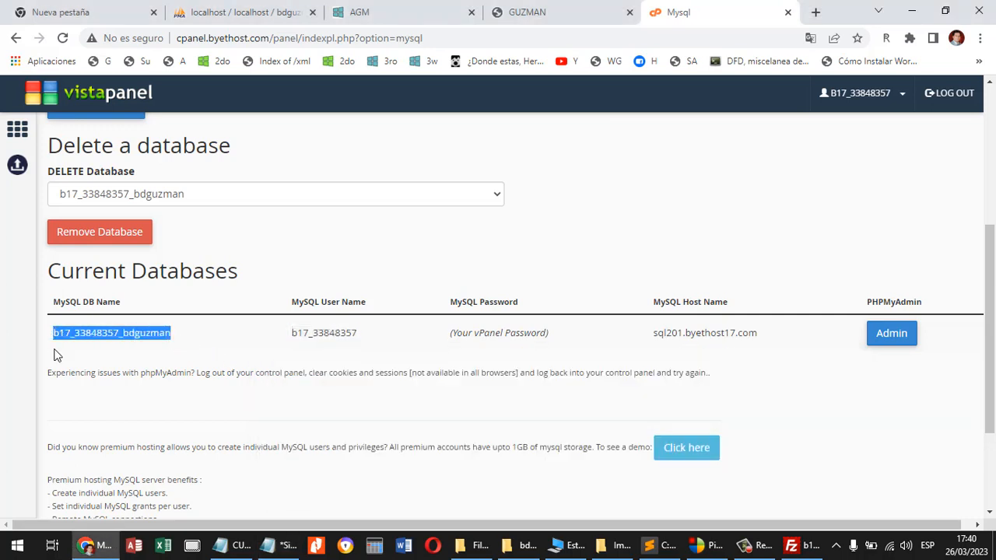
left_click(284, 545)
left_click(343, 418)
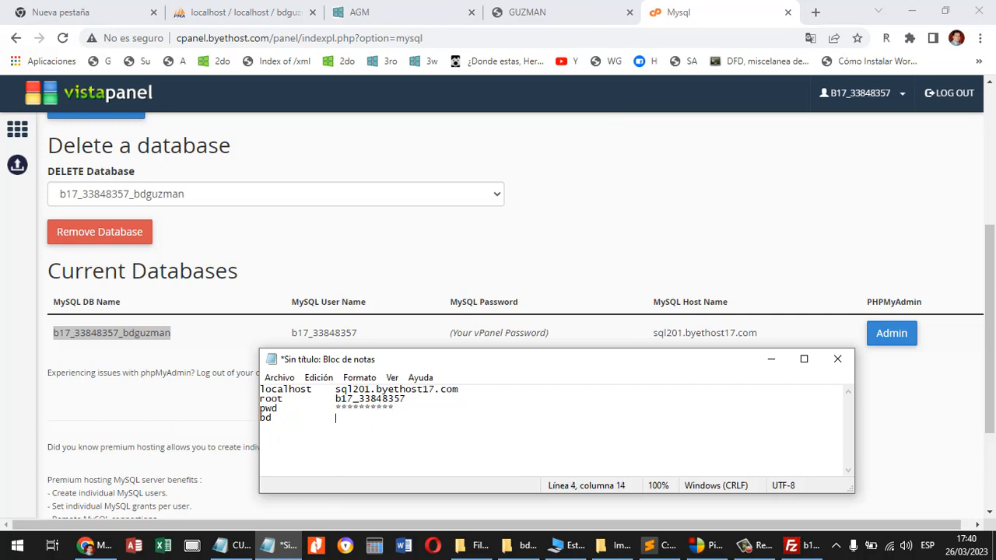
key("ctrl+v")
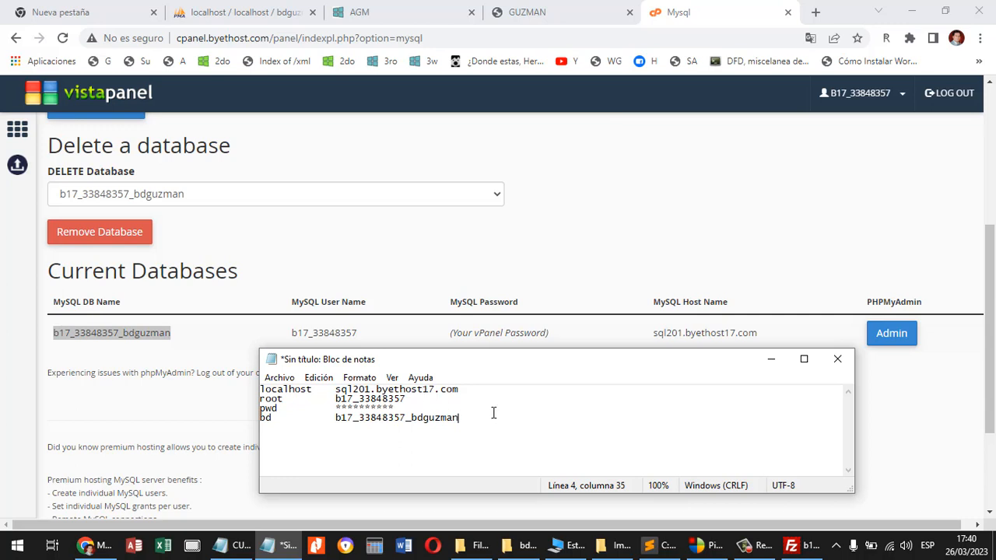
In Sublime Text, duplicate the mysqli_connect line of conexion.php below itself and comment out the original line with //.
key("alt+Tab")
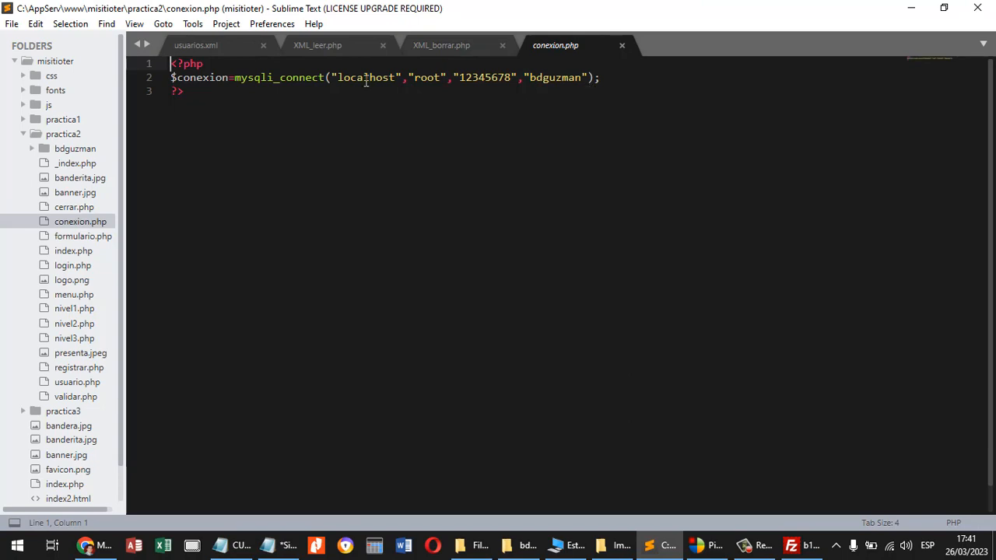
mouse_move(174, 81)
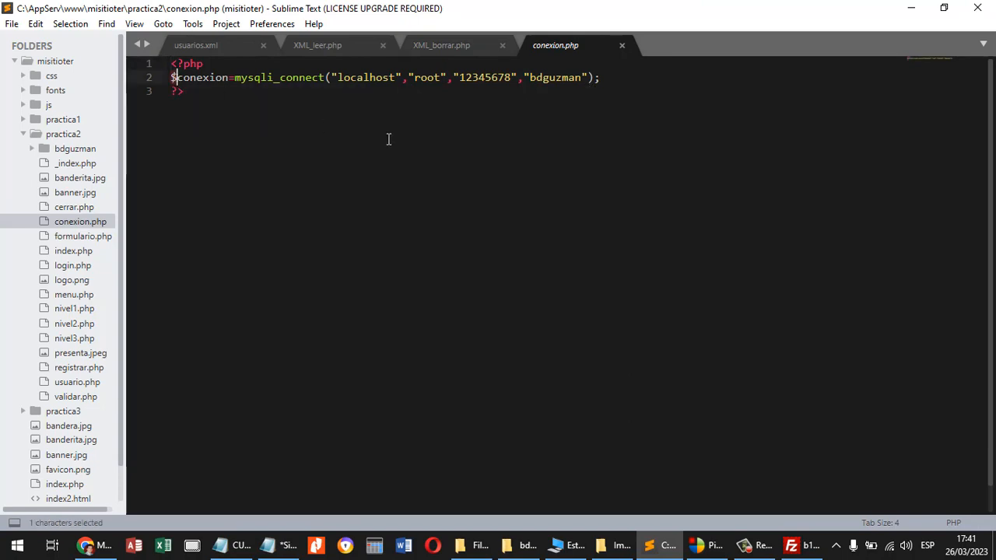
left_click_drag(604, 78, 171, 78)
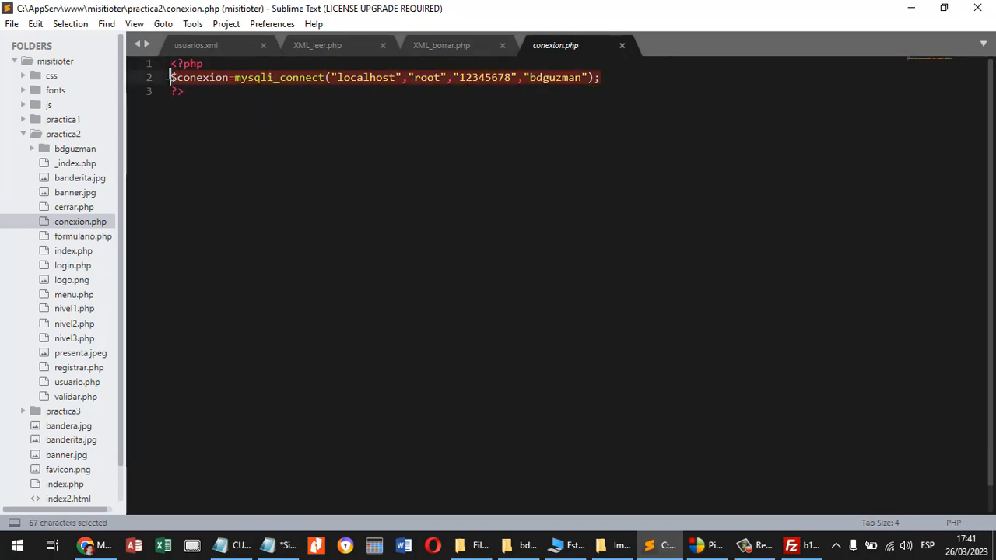
key("ctrl+c")
left_click(613, 78)
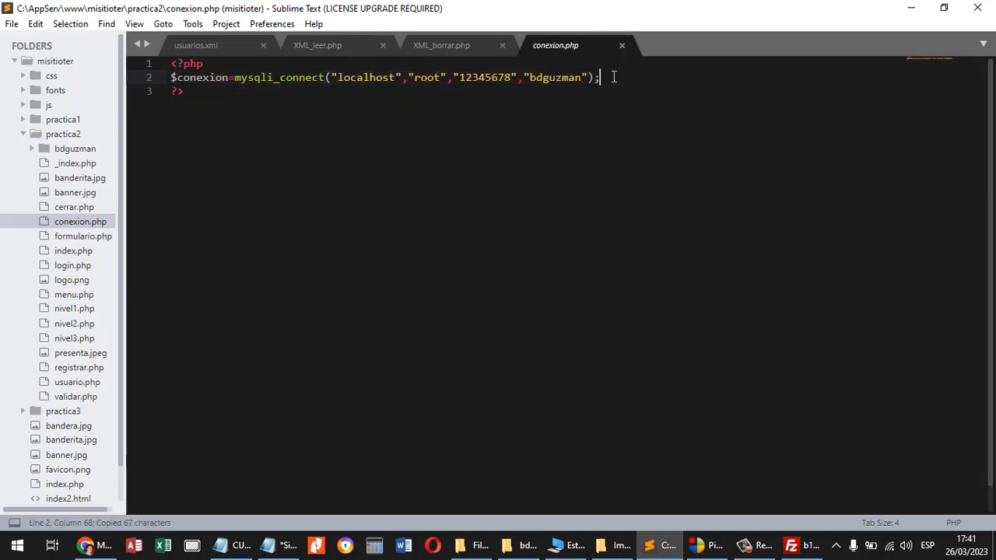
key("Return")
key("ctrl+v")
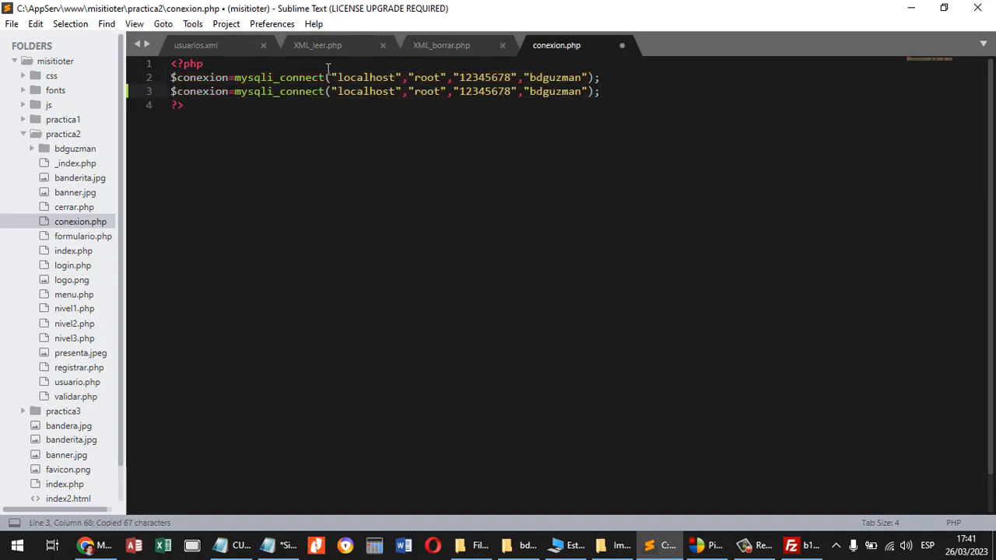
left_click(172, 77)
type("//")
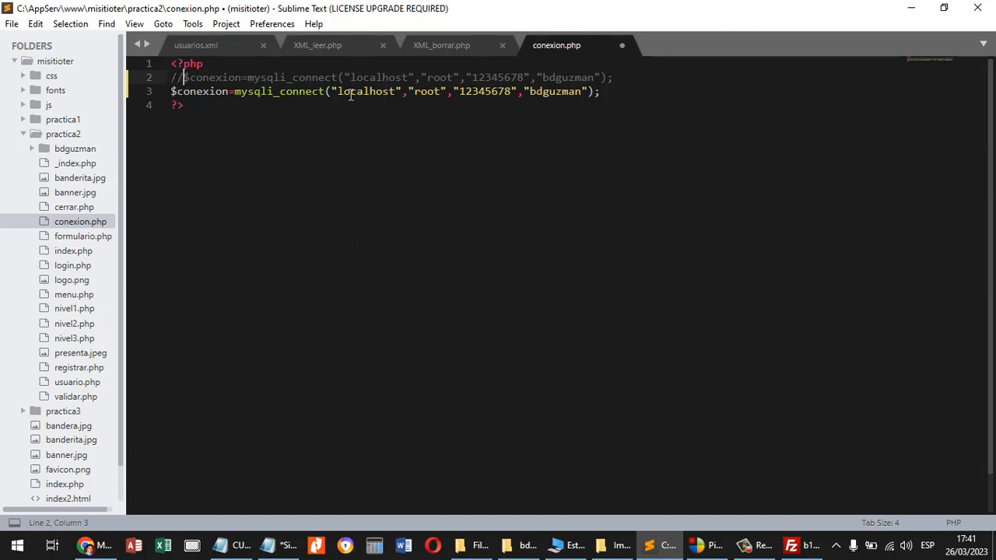
Replace localhost in the active connection line with the host name sql201.byethost17.com from the Notepad note.
left_click(288, 546)
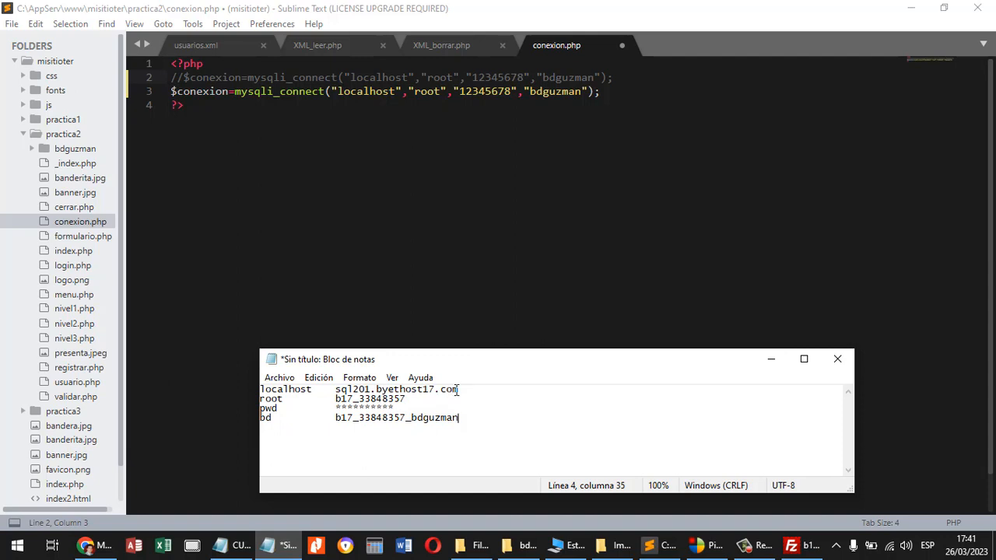
left_click_drag(459, 389, 336, 388)
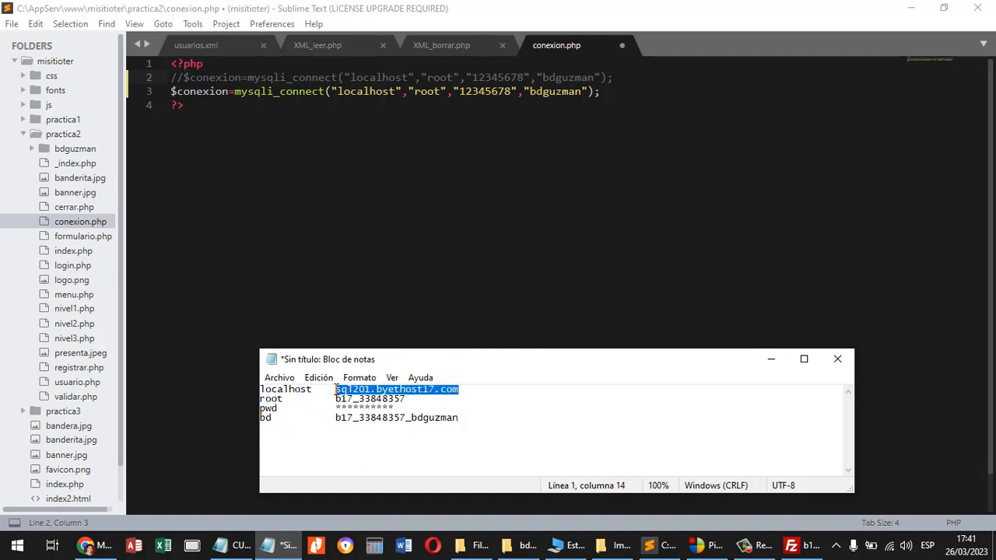
key("ctrl+c")
double_click(388, 91)
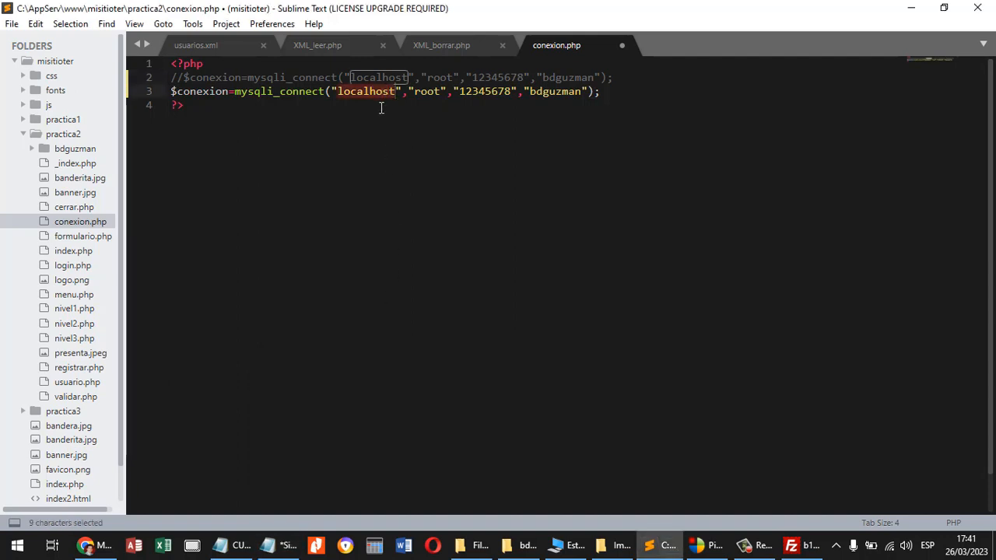
key("ctrl+v")
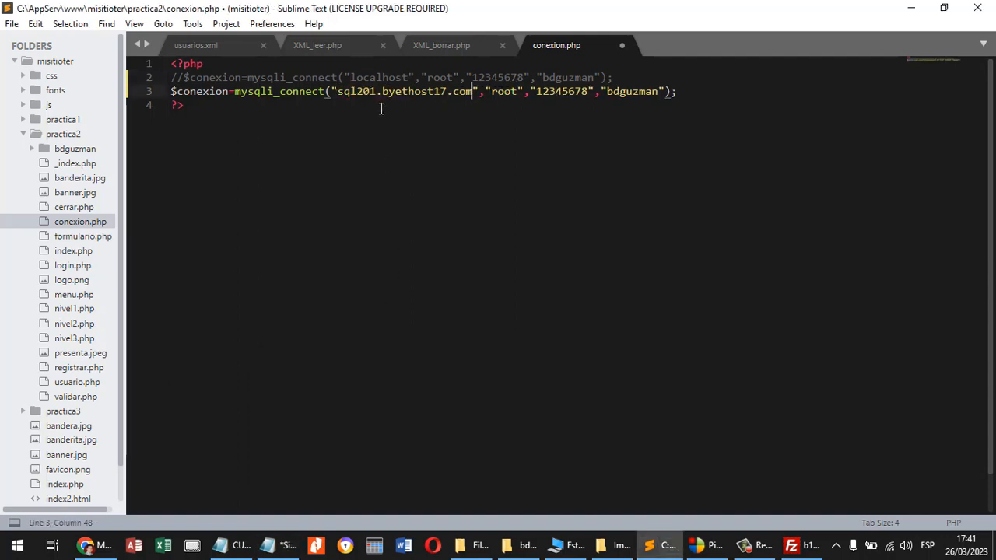
Replace root in the active connection line with the MySQL user name from the note, and replace the password with placeholder asterisks.
left_click(282, 546)
double_click(387, 399)
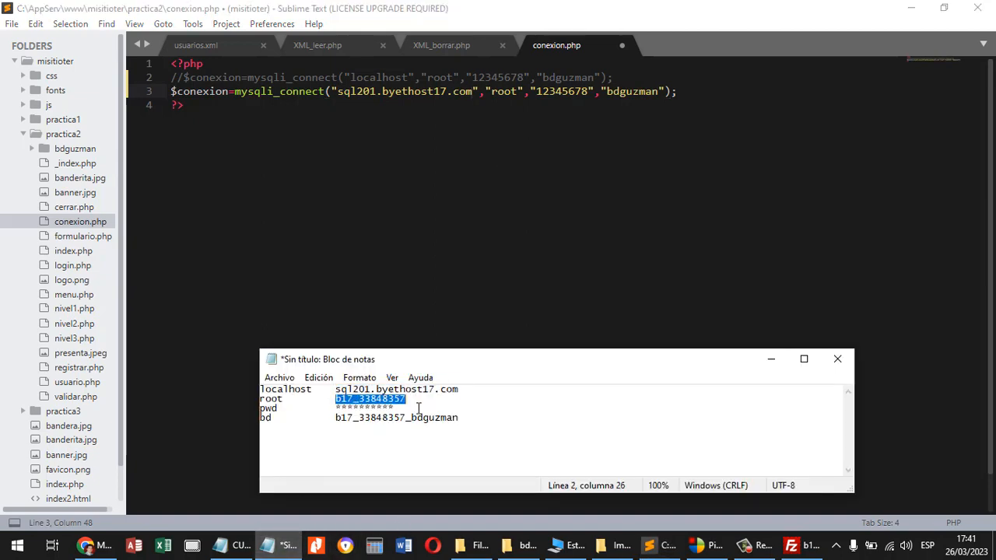
left_click(504, 92)
double_click(504, 92)
key("ctrl+v")
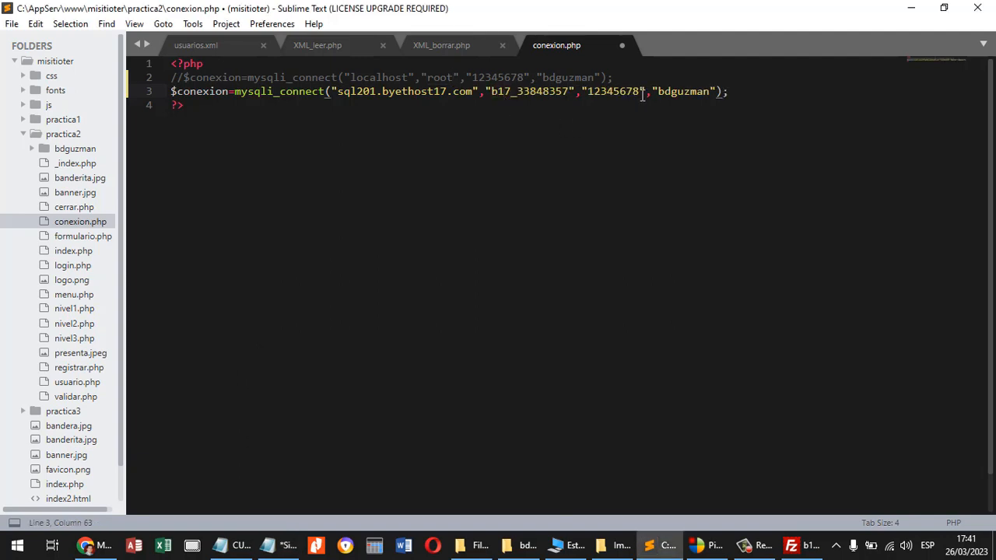
left_click_drag(640, 92, 587, 92)
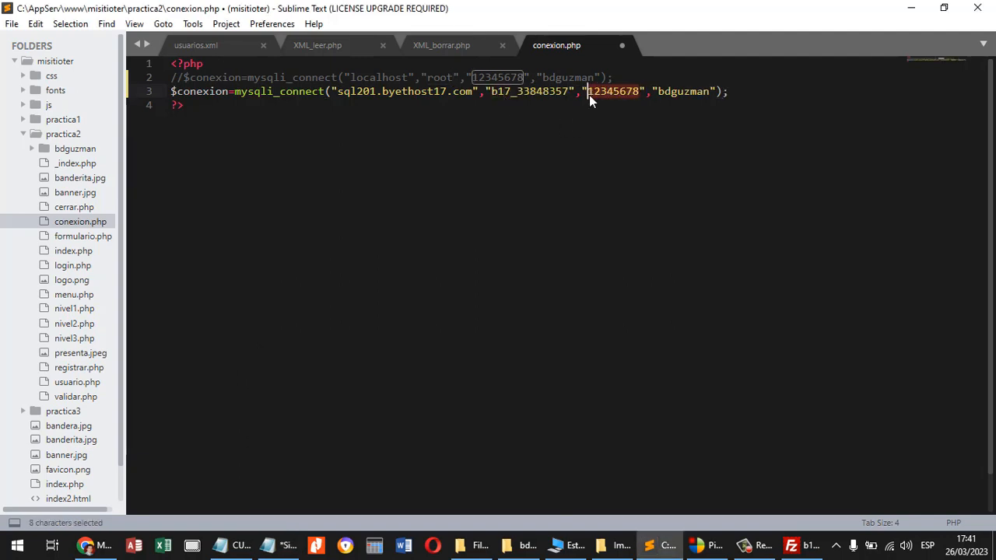
type("*****")
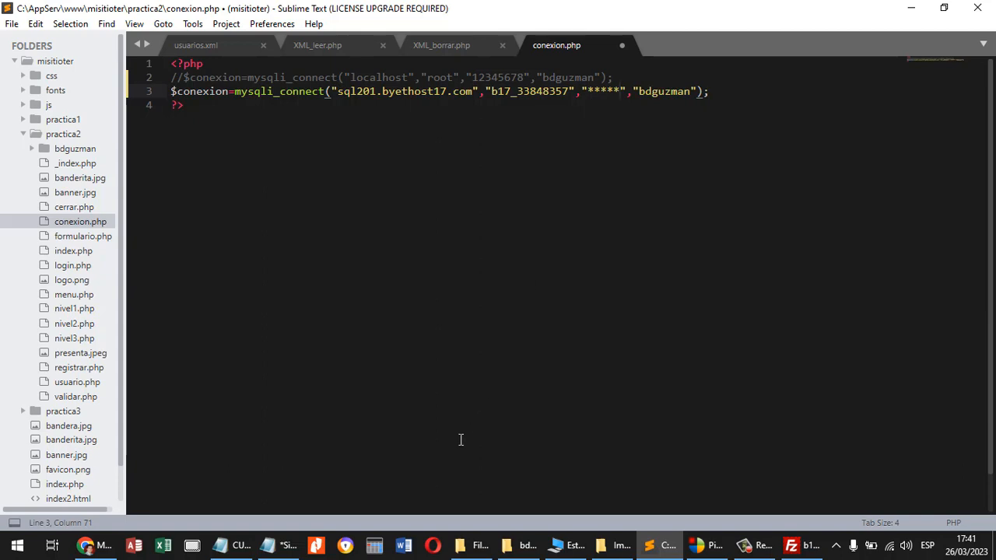
left_click(276, 538)
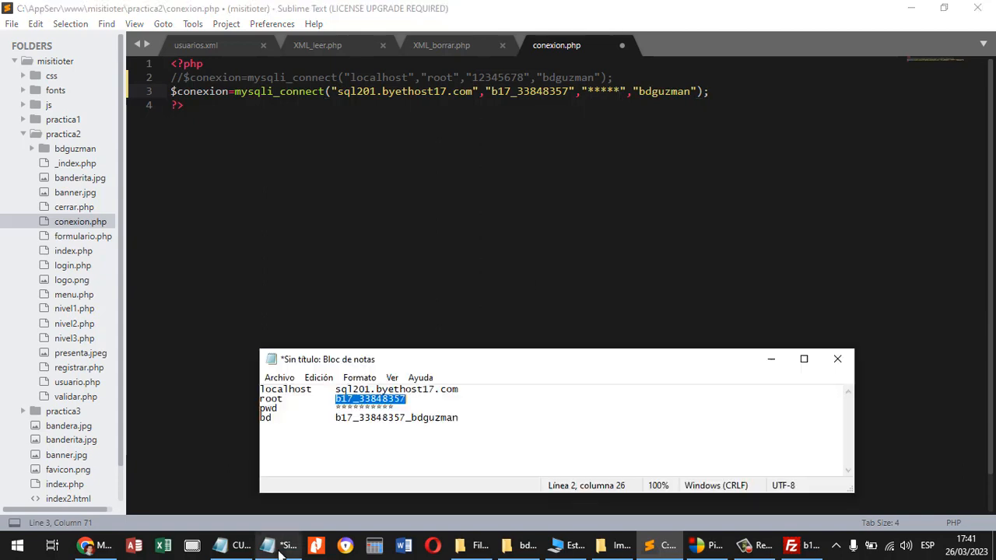
double_click(444, 418)
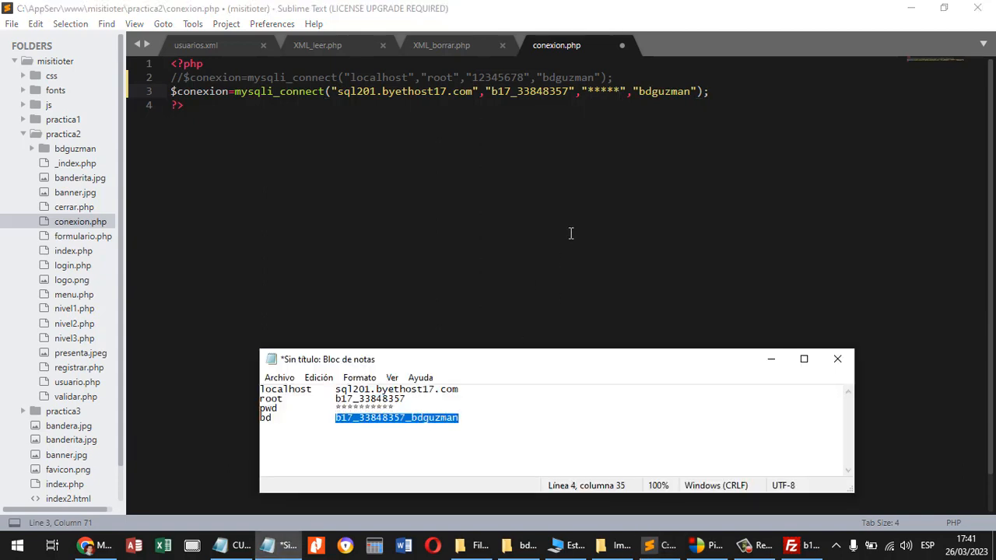
double_click(660, 91)
key("ctrl+v")
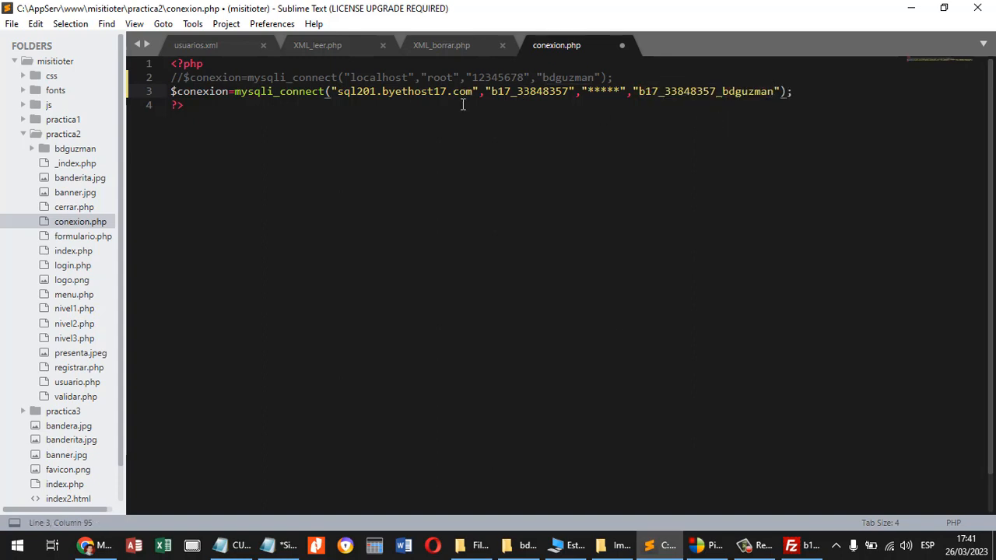
Swap the // comment marks to activate the localhost connection line, and switch back to the hosted connection line.
left_click(171, 91)
type("//")
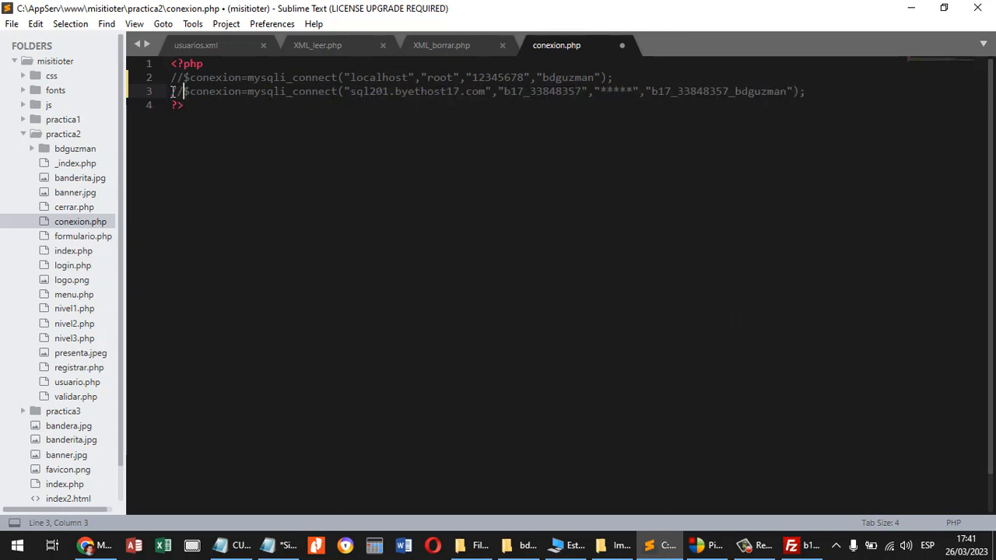
left_click(183, 78)
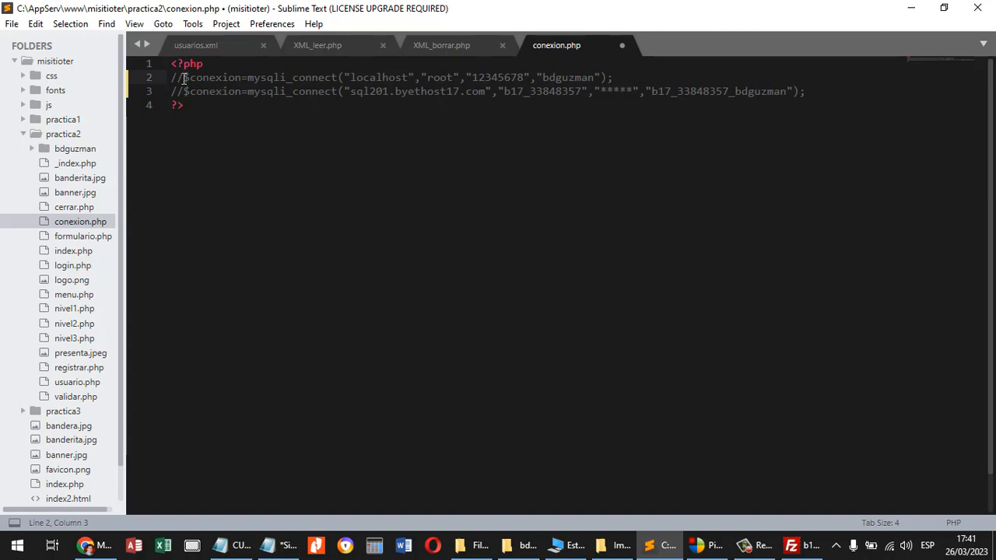
key("BackSpace")
key("BackSpace")
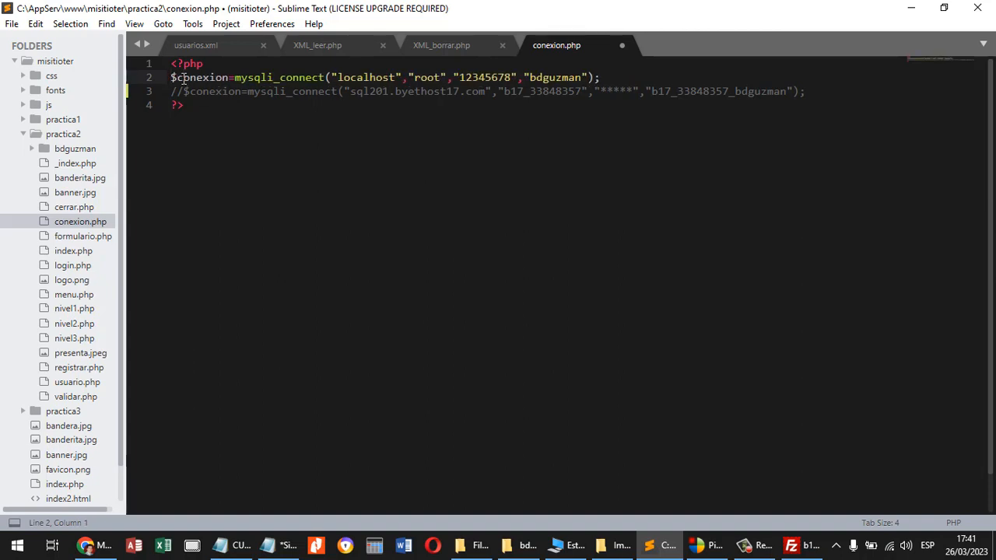
type("//")
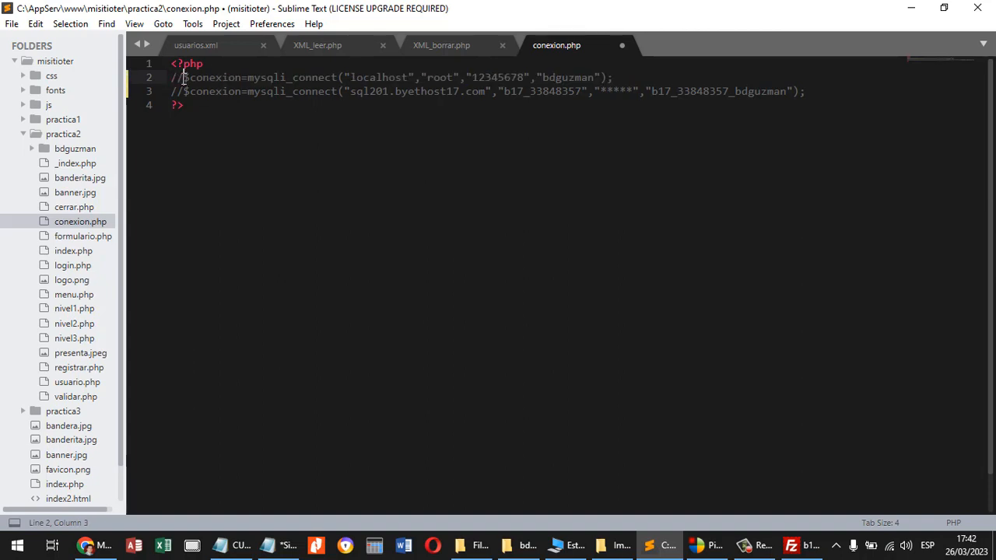
key("Down")
key("BackSpace")
key("BackSpace")
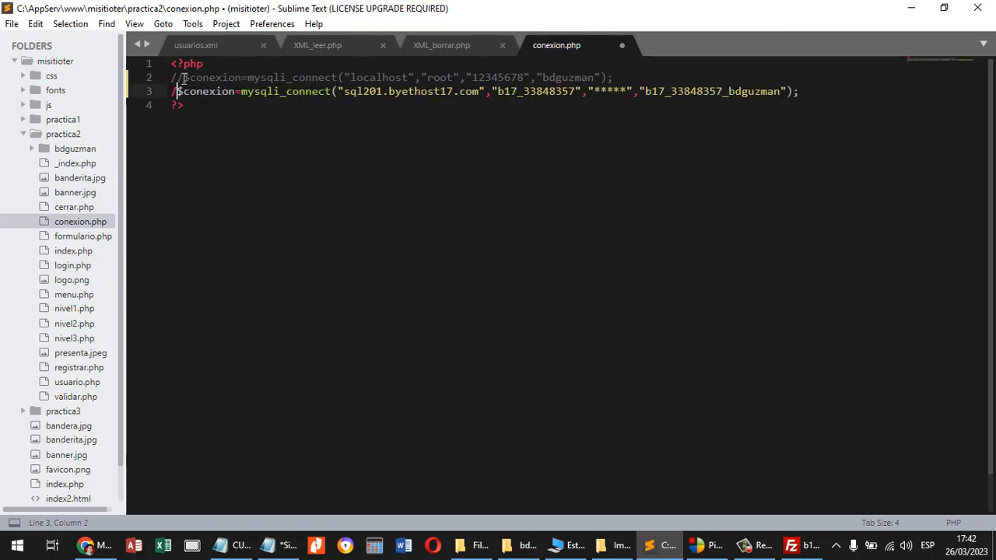
Save conexion.php and highlight the placeholder password in the hosted connection line.
key("ctrl+s")
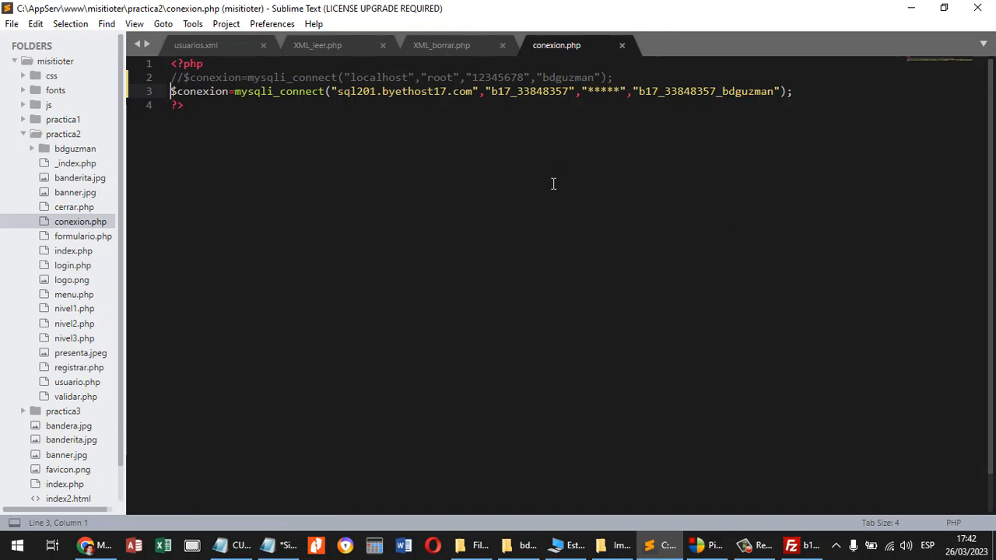
left_click_drag(623, 92, 589, 92)
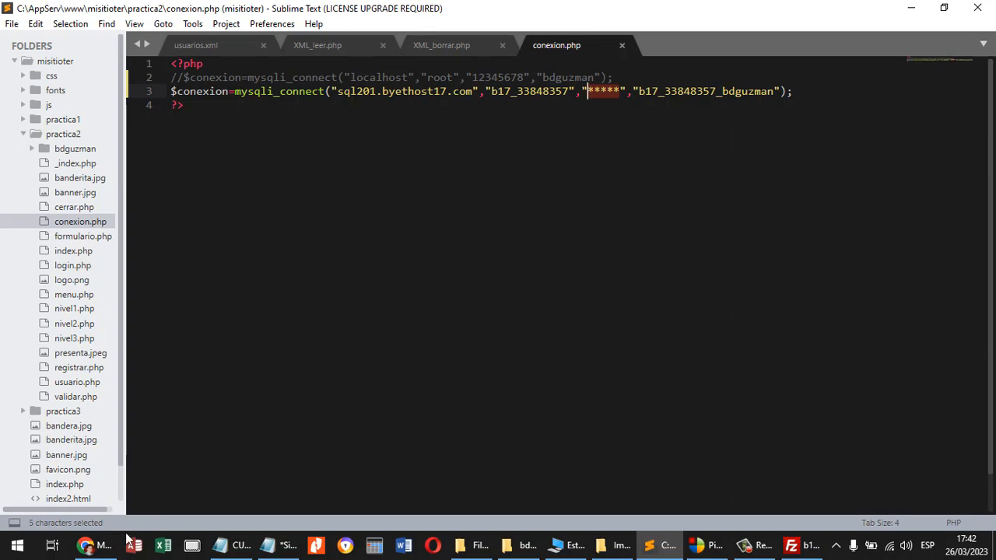
In Chrome, open the hosted bdguzman database in phpMyAdmin from the control panel and bring up its import page.
left_click(95, 545)
scroll(510, 222, "down", 2)
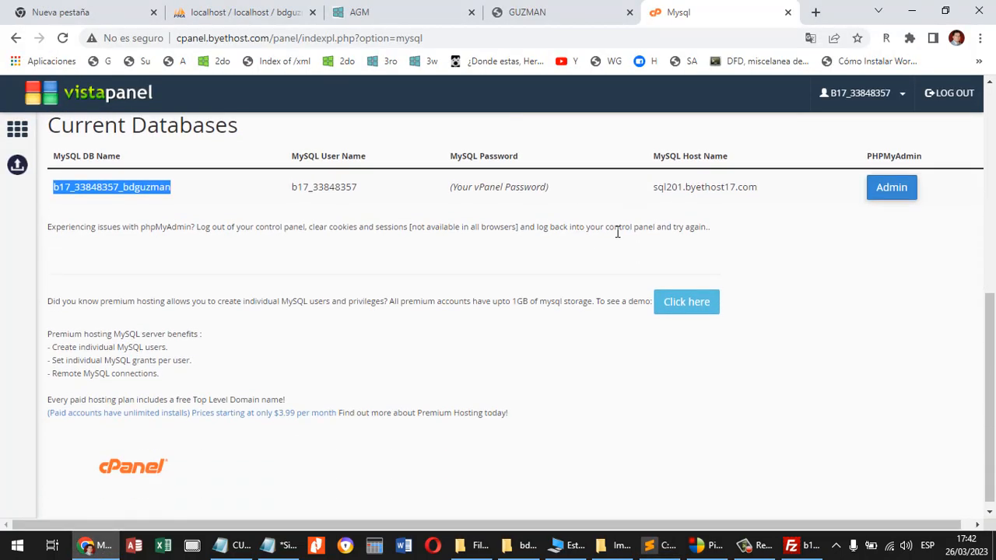
left_click(891, 189)
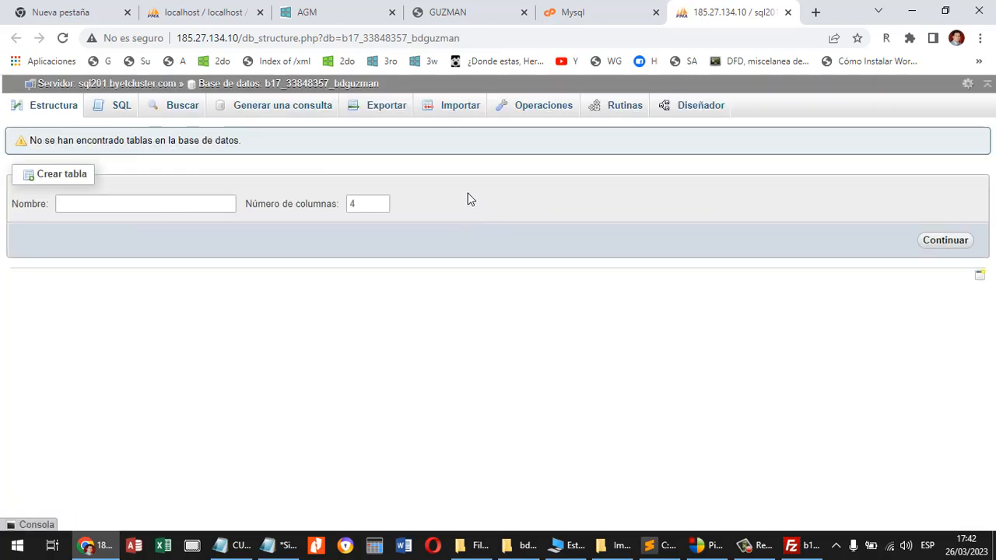
left_click(455, 111)
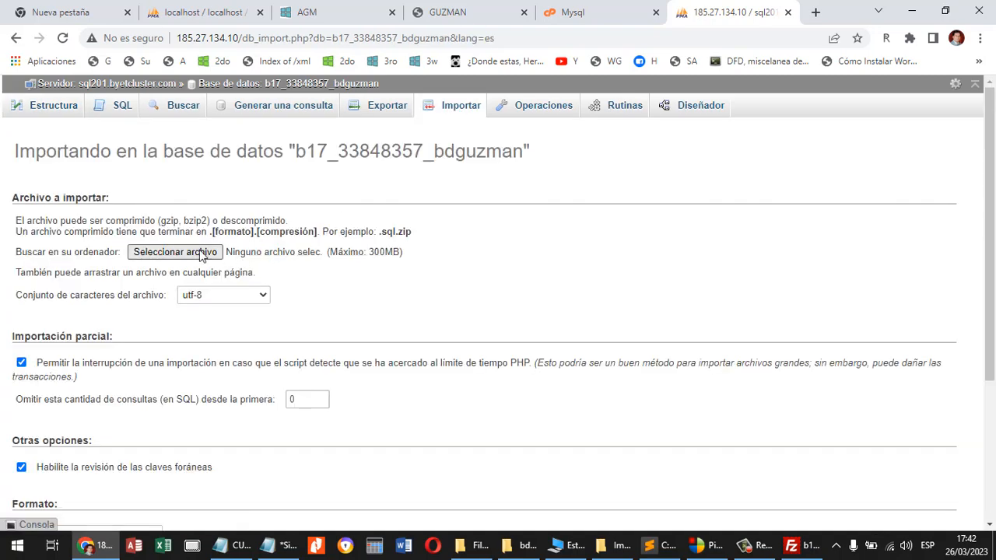
Choose bdguzman.sql from C:\AppServ\www\misitioter\practica2\bdguzman as the file to import.
left_click(201, 253)
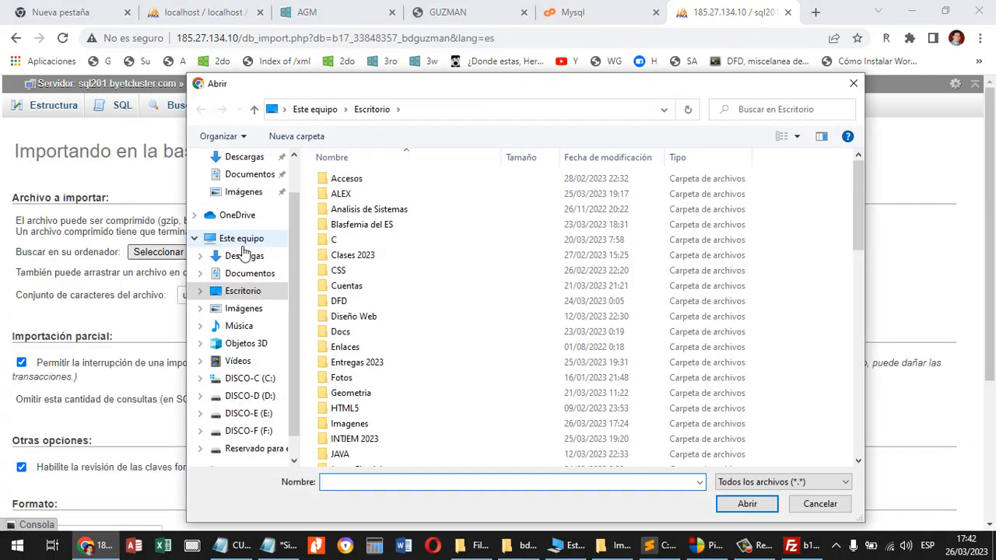
left_click(252, 379)
double_click(360, 257)
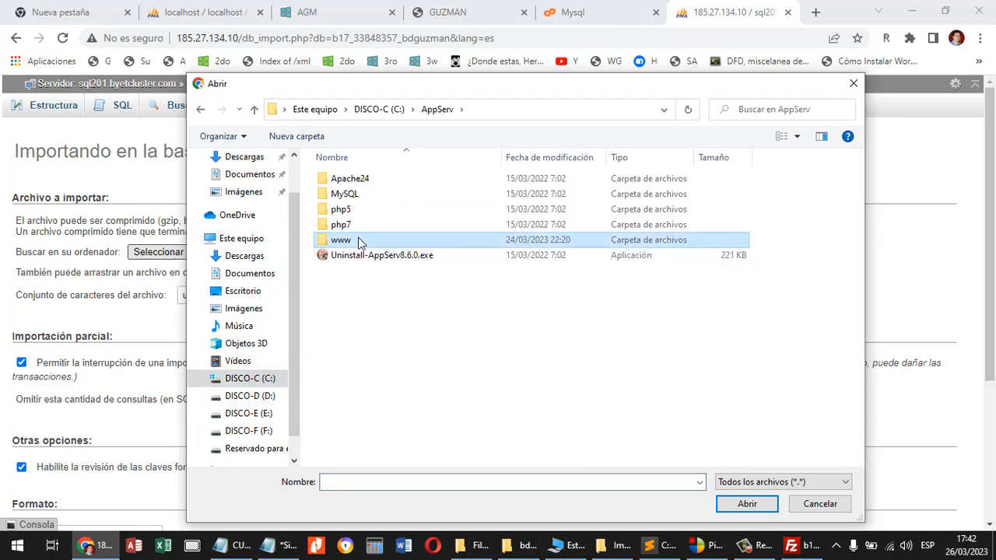
double_click(362, 240)
left_click(360, 241)
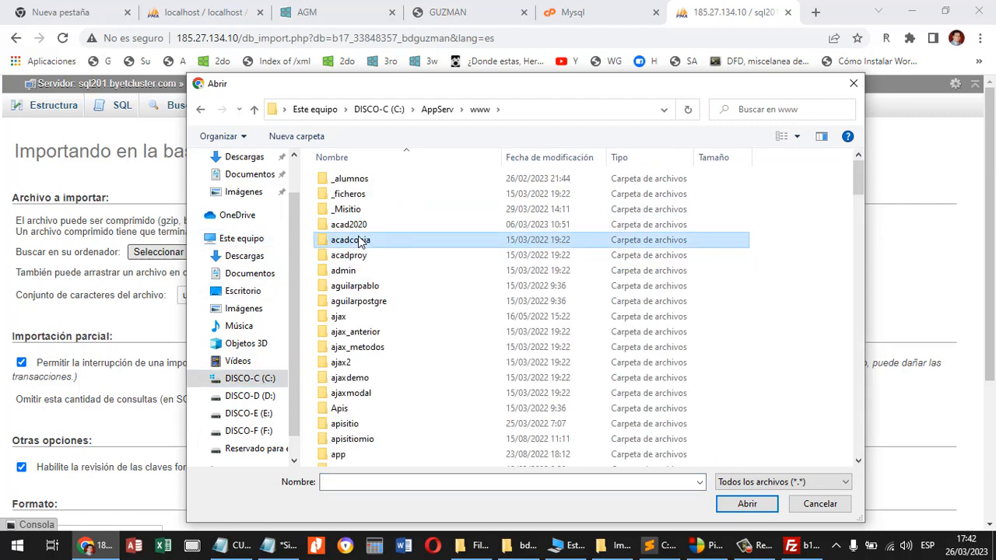
type("mi")
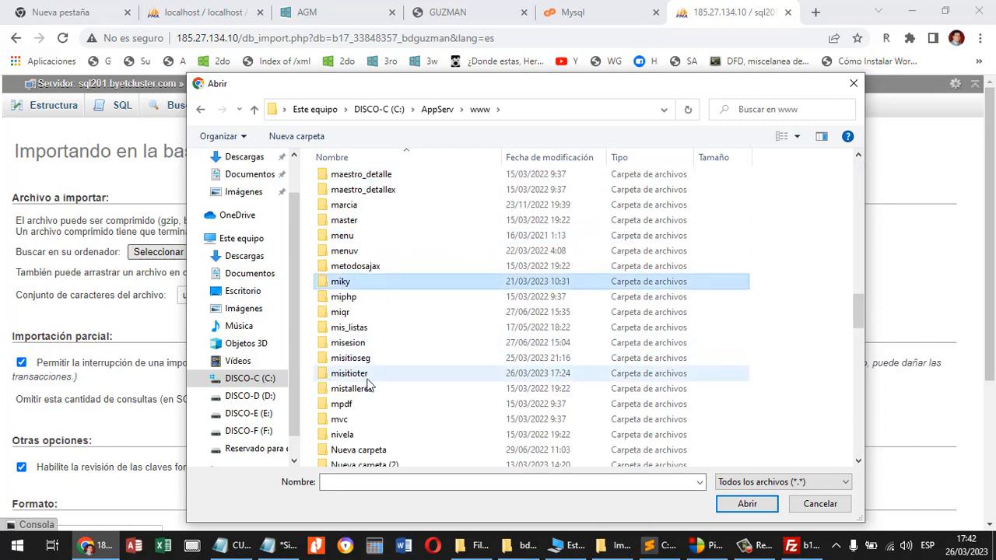
double_click(366, 375)
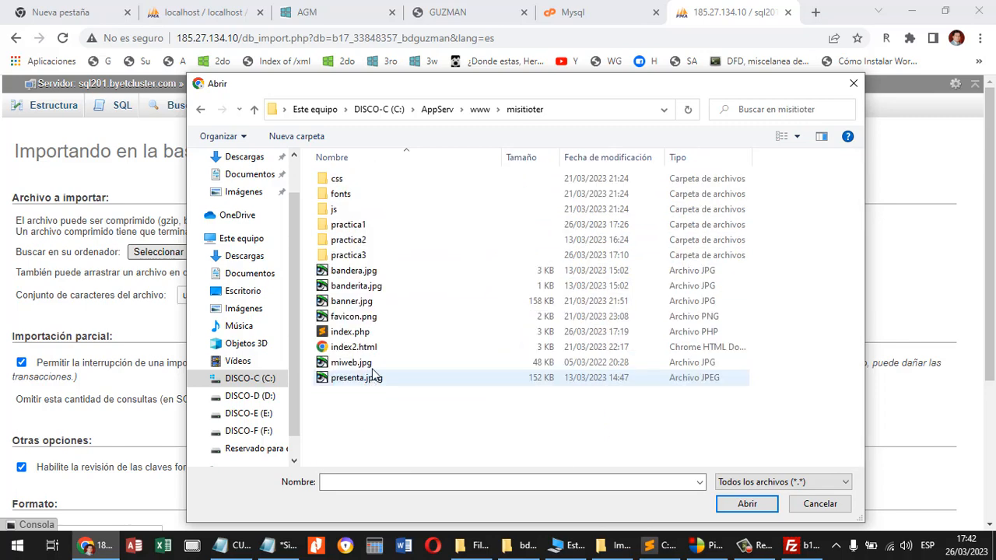
double_click(356, 243)
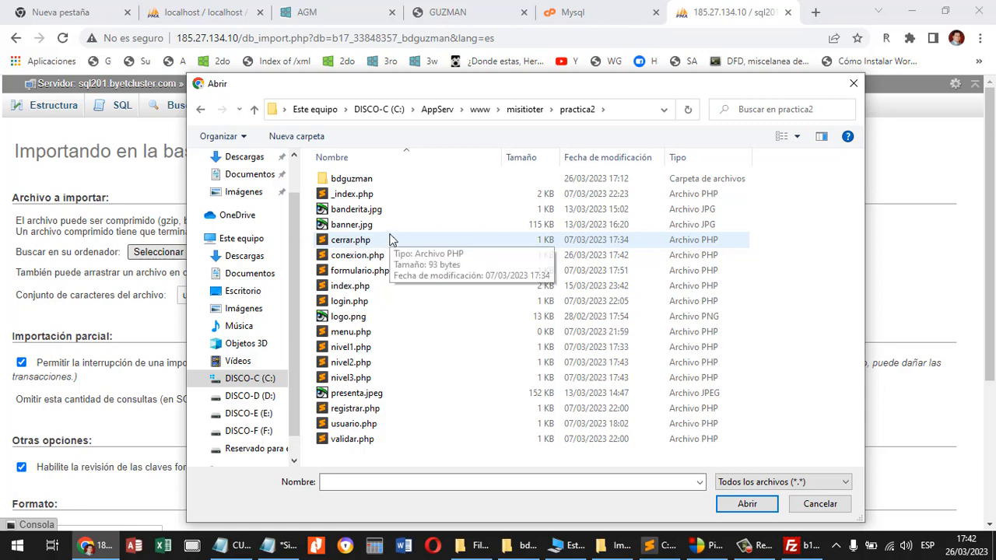
double_click(389, 179)
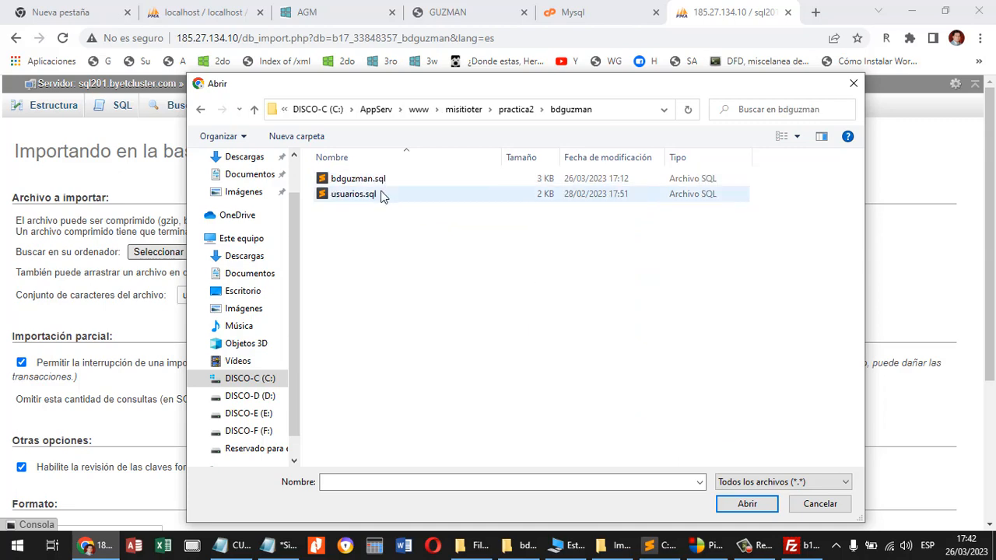
left_click(381, 181)
left_click(745, 504)
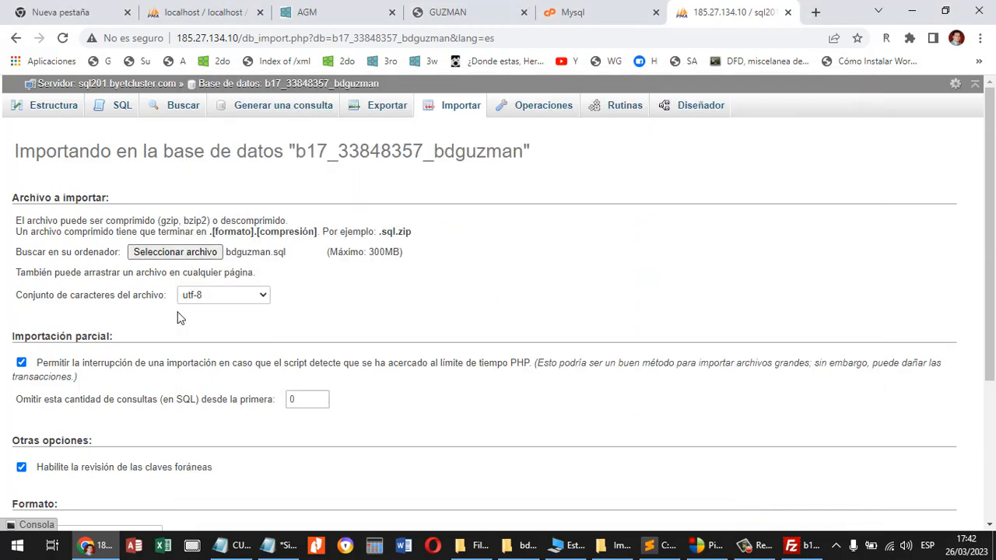
Run the import in SQL format with the default options and return to the database's table list.
scroll(178, 317, "down", 3)
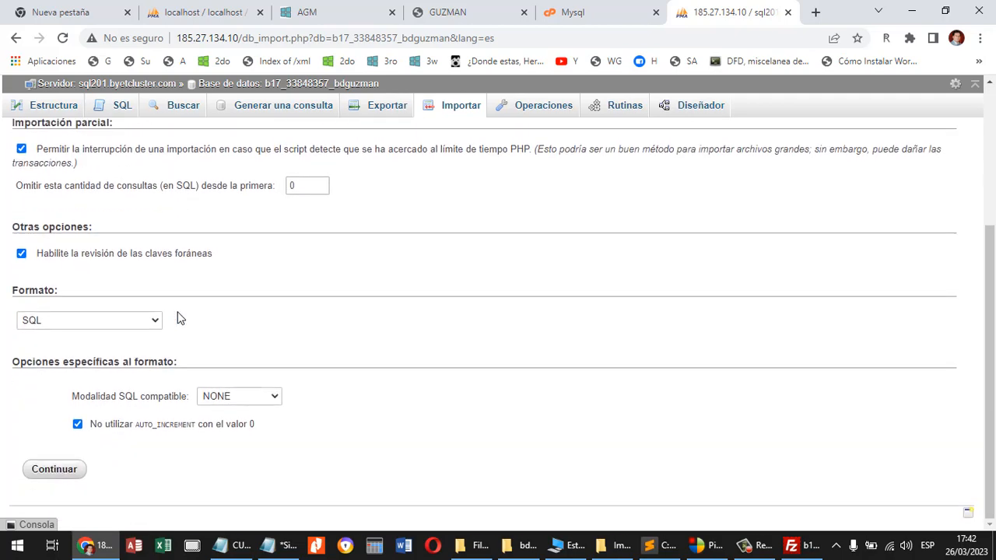
left_click(60, 471)
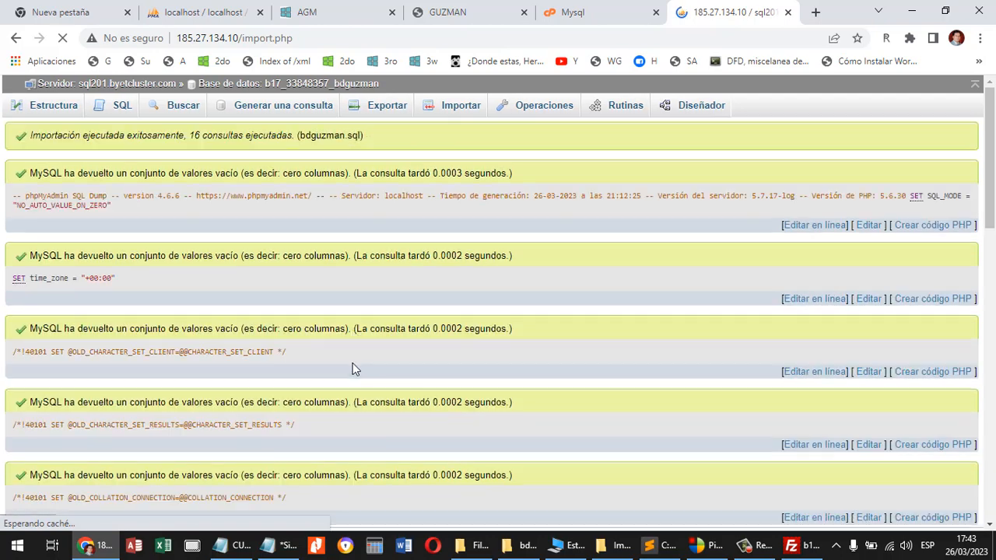
left_click(300, 84)
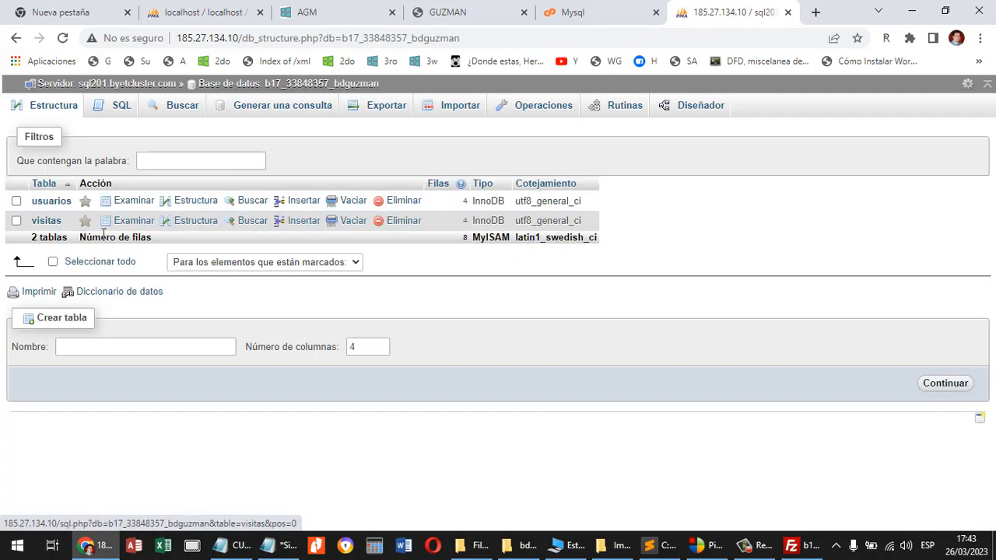
Browse the imported rows of the usuarios and visitas tables, returning to usuarios.
left_click(54, 204)
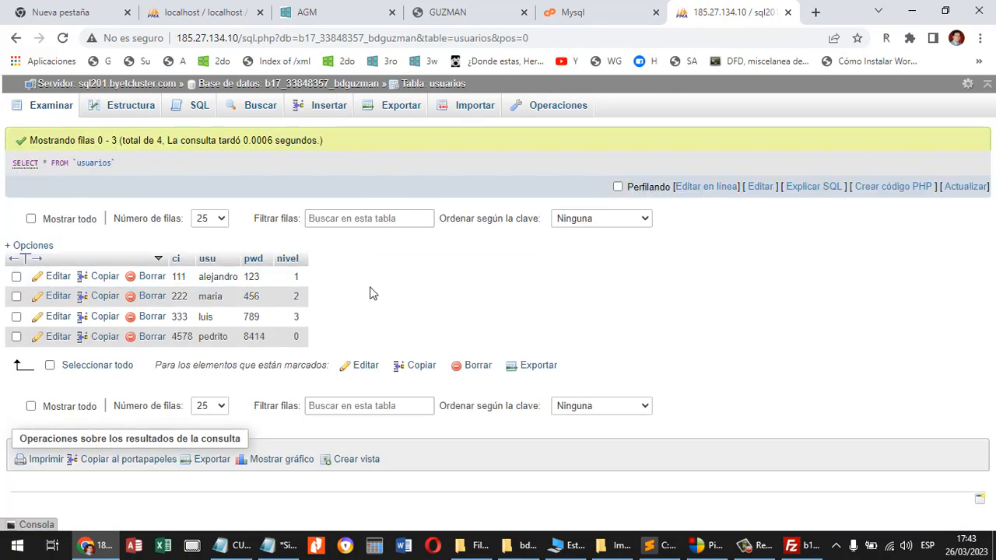
left_click(307, 84)
left_click(46, 220)
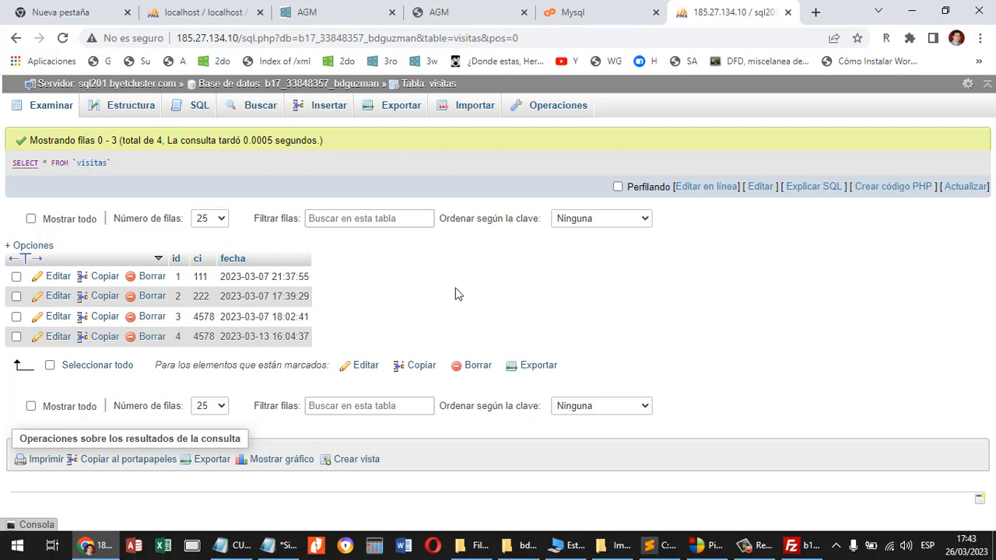
left_click(337, 86)
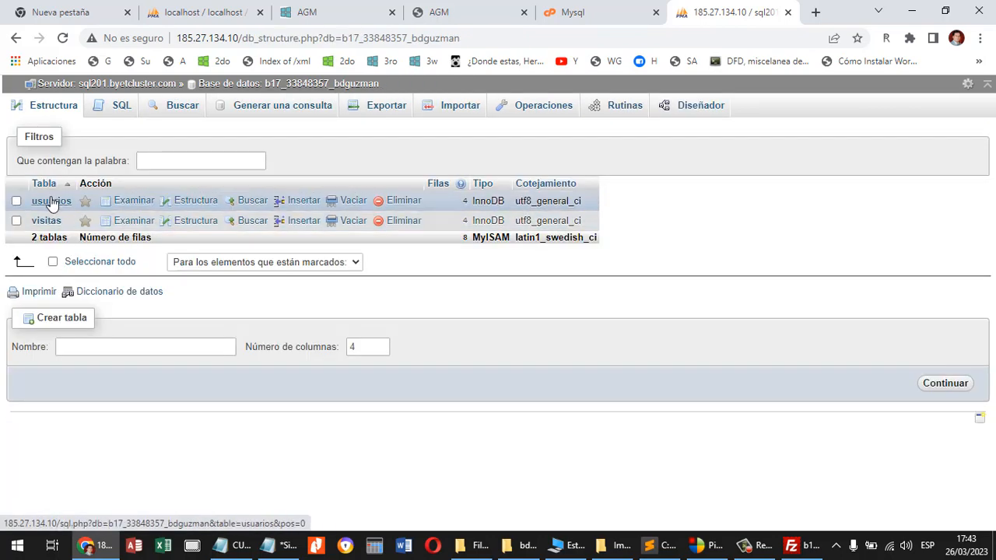
left_click(47, 201)
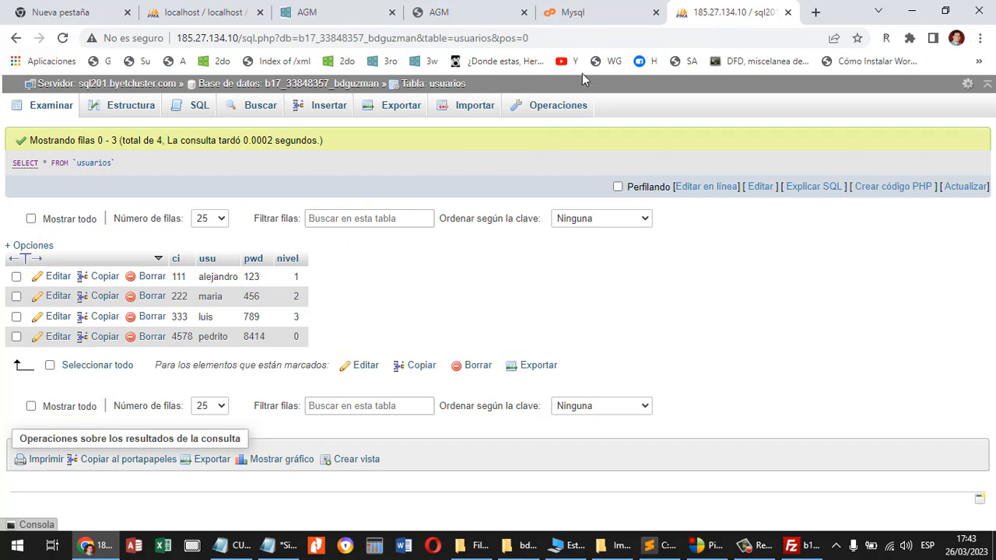
left_click(476, 19)
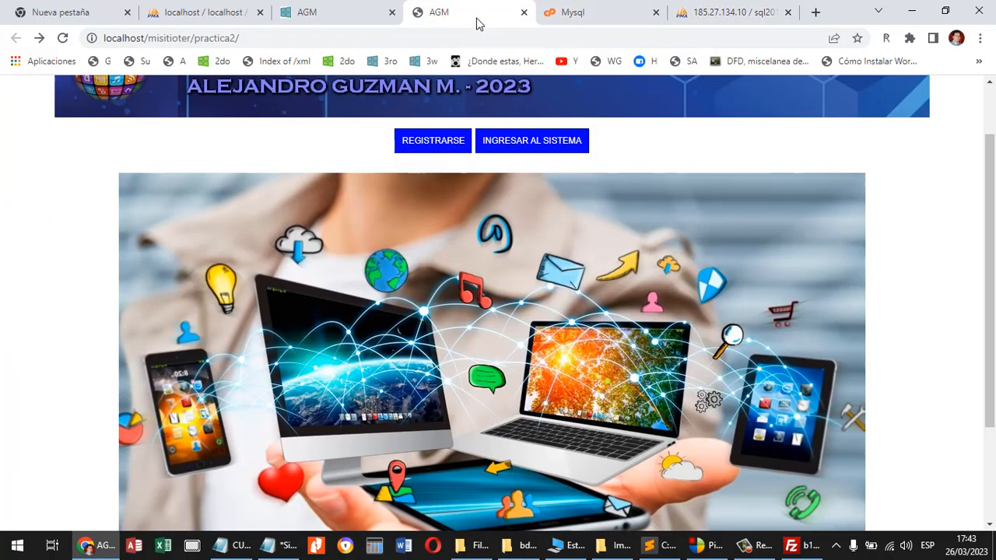
left_click(518, 151)
double_click(467, 282)
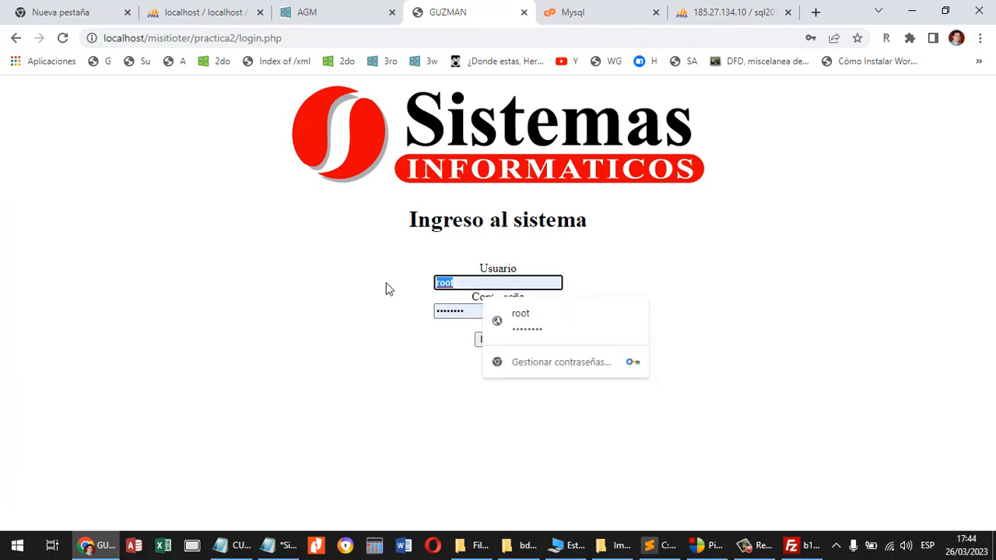
type("alejandro")
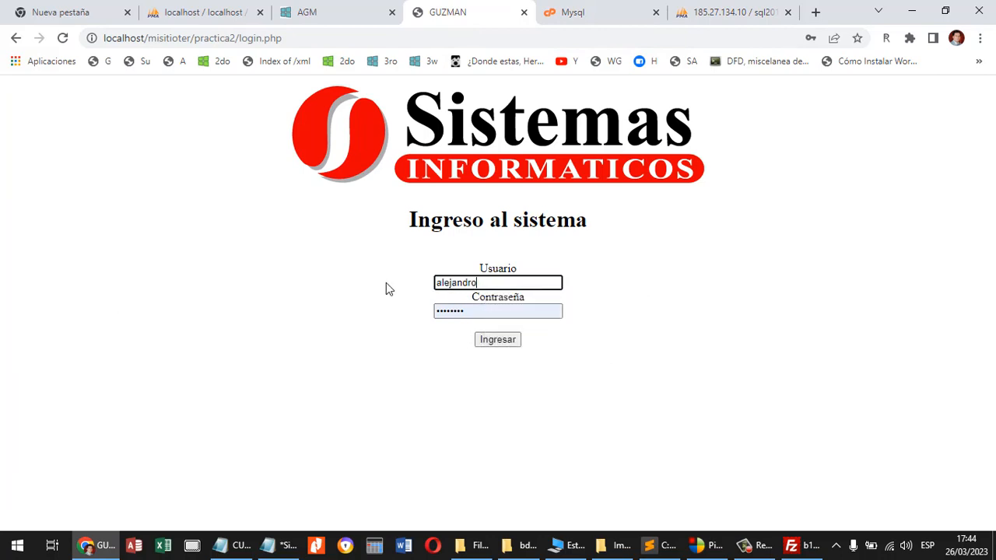
Open the hosted site guzmanale2023.byethost17.com and go through the Login Usuario practice to its system login page.
left_click(420, 61)
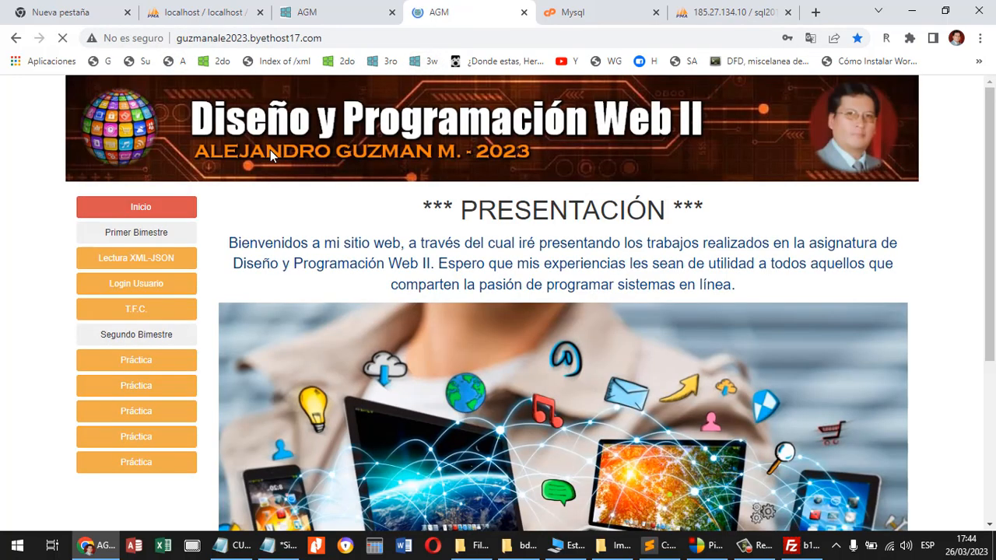
left_click(155, 289)
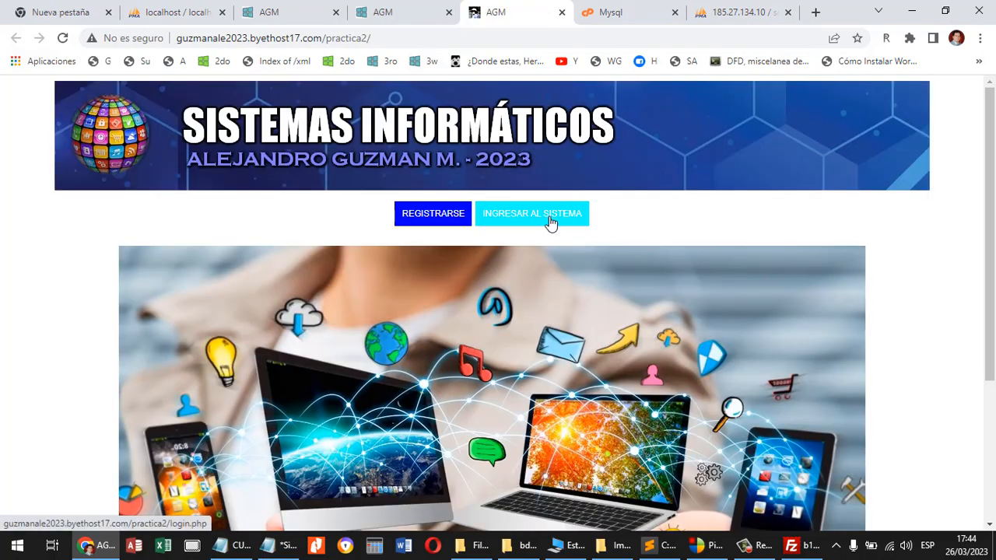
left_click(546, 222)
Try logging in with the first user's username and password from the hosted usuarios table, and return to the login page.
left_click(515, 285)
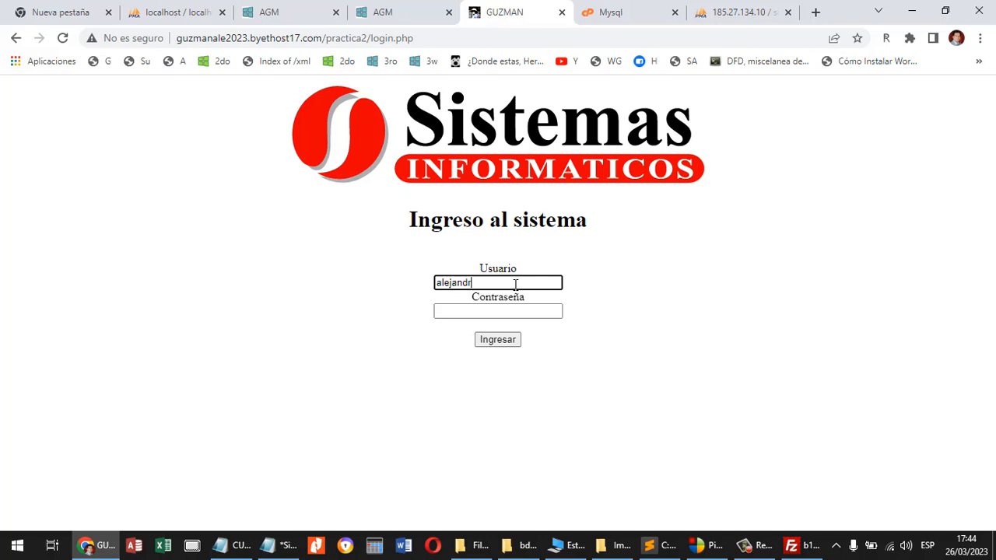
left_click(527, 312)
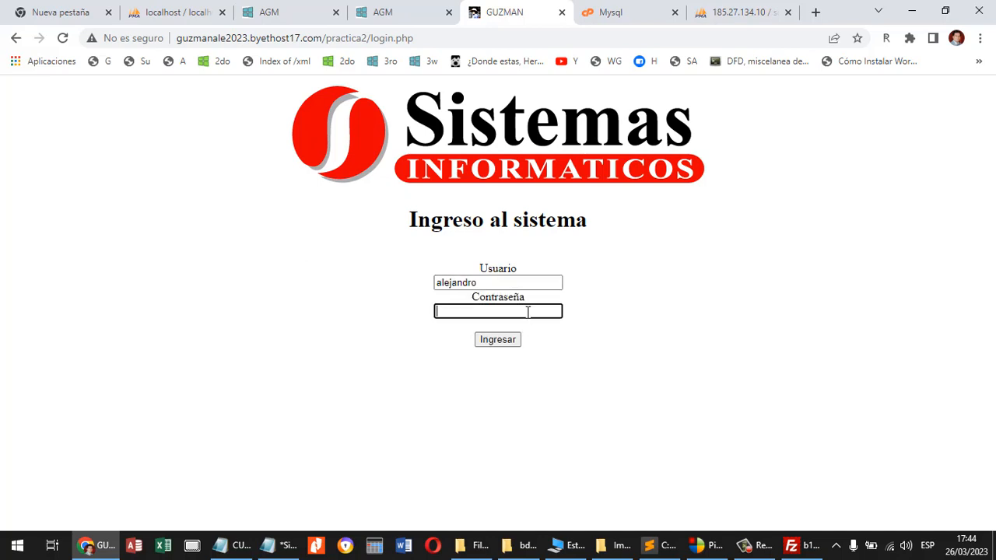
type("123")
left_click(736, 13)
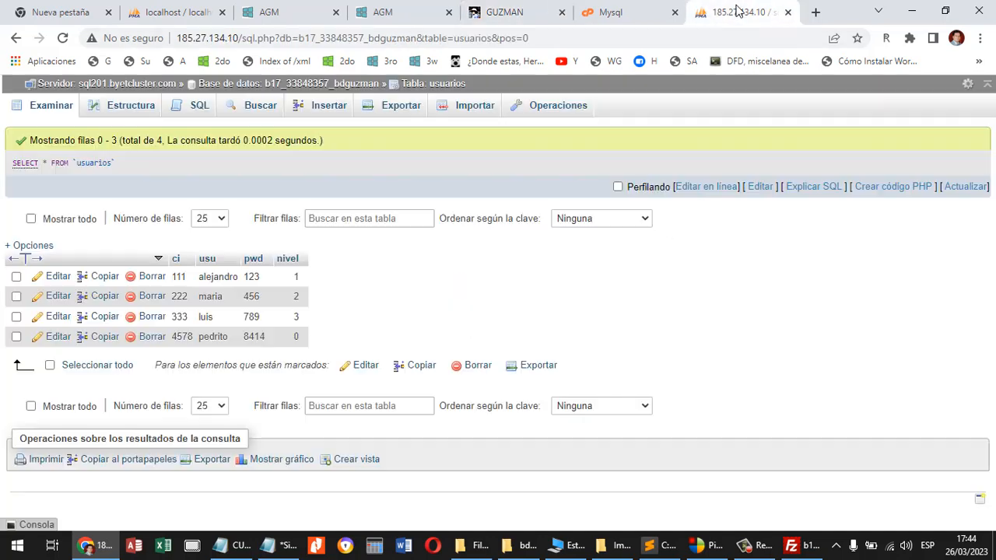
left_click(394, 13)
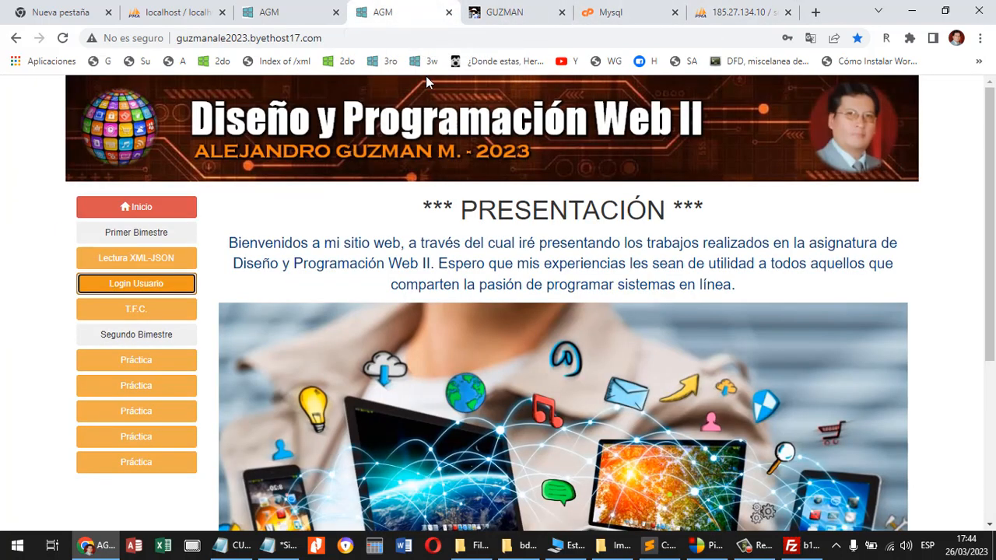
left_click(516, 14)
left_click(509, 342)
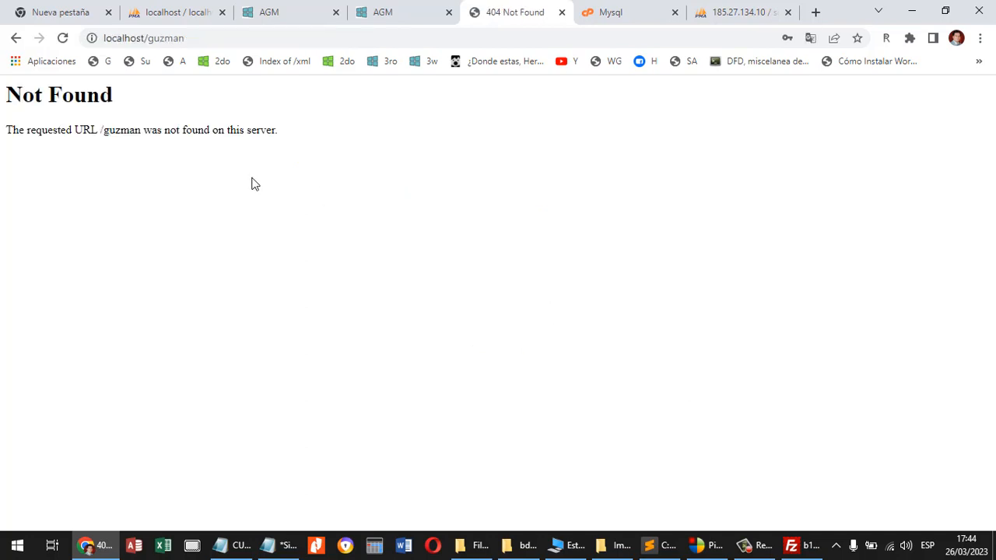
key("alt+Left")
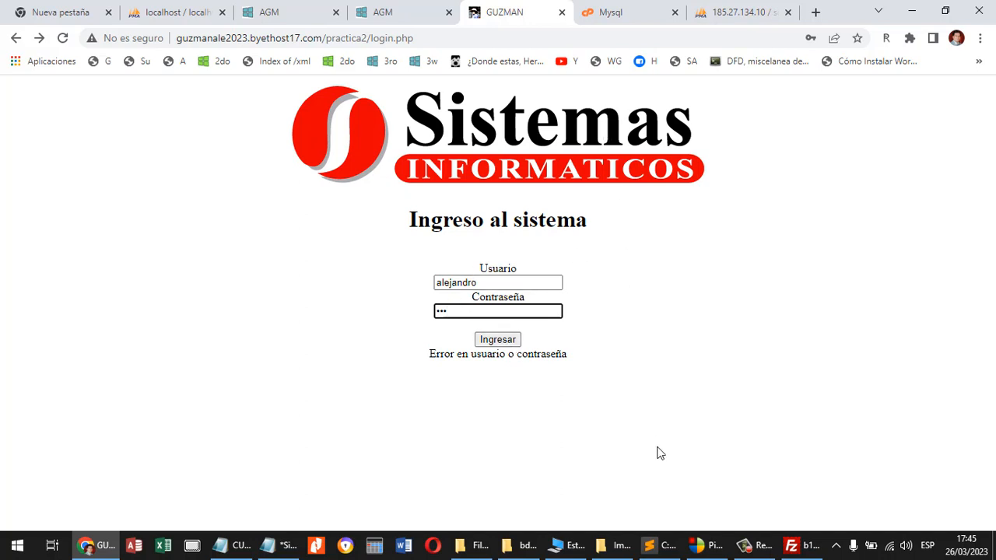
Switch to Sublime Text, bring up conexion.php, and save it.
left_click(665, 547)
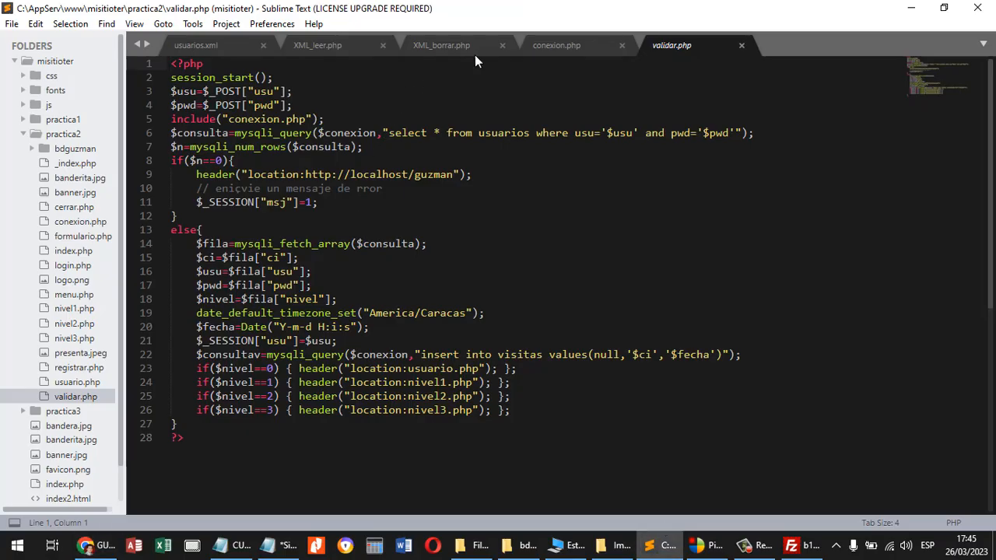
left_click(555, 45)
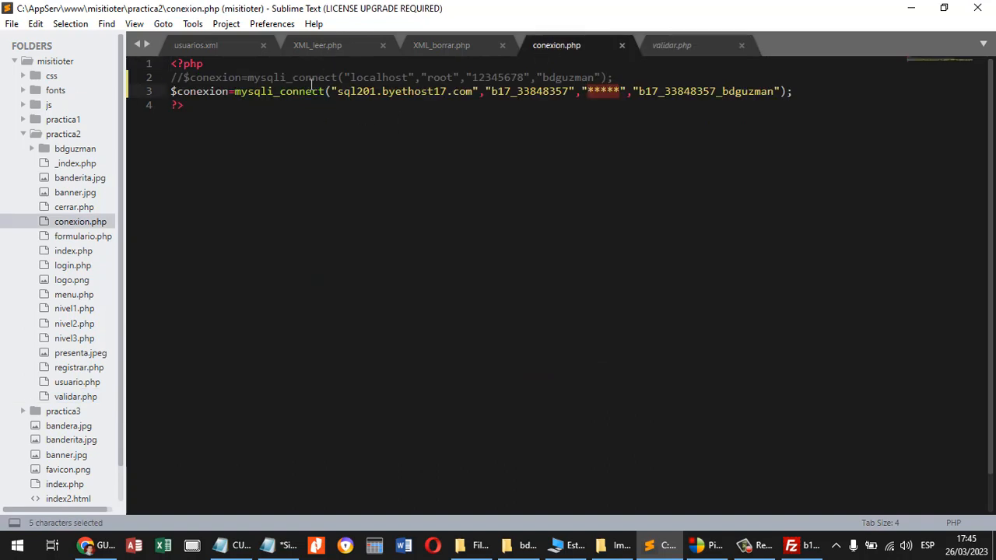
key("ctrl+s")
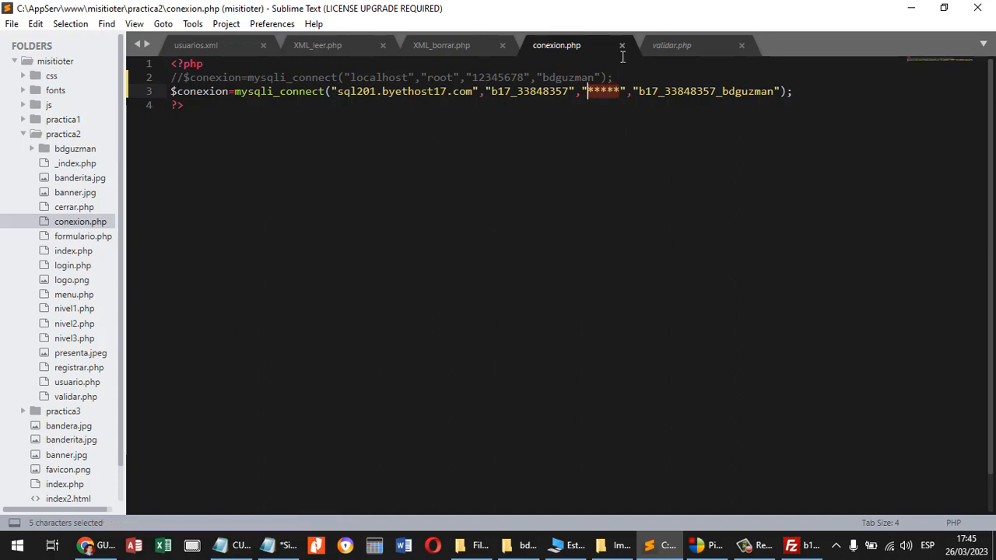
In FileZilla, select conexion.php in the local practica2 folder and open the practica2 folder under htdocs on the server.
left_click(795, 549)
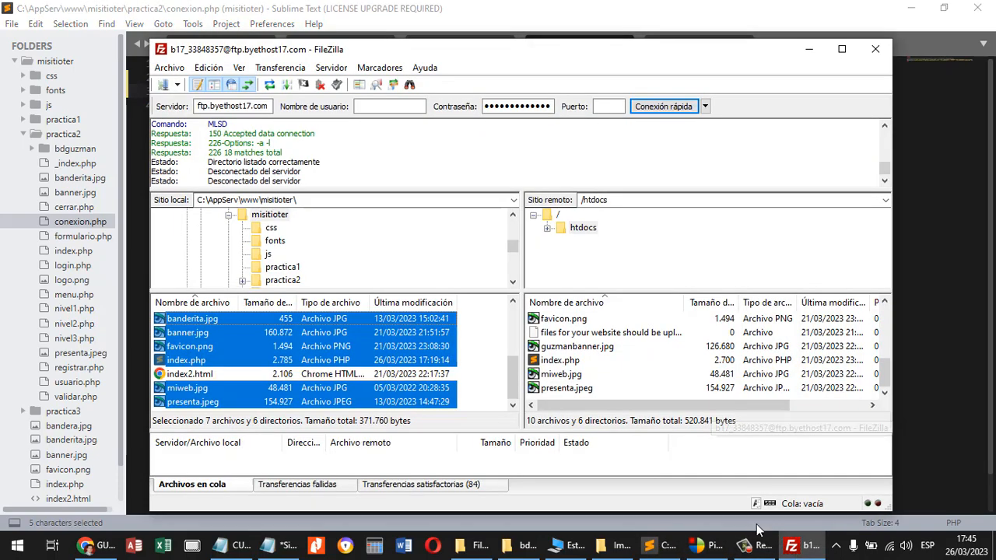
left_click(320, 352)
scroll(320, 351, "up", 5)
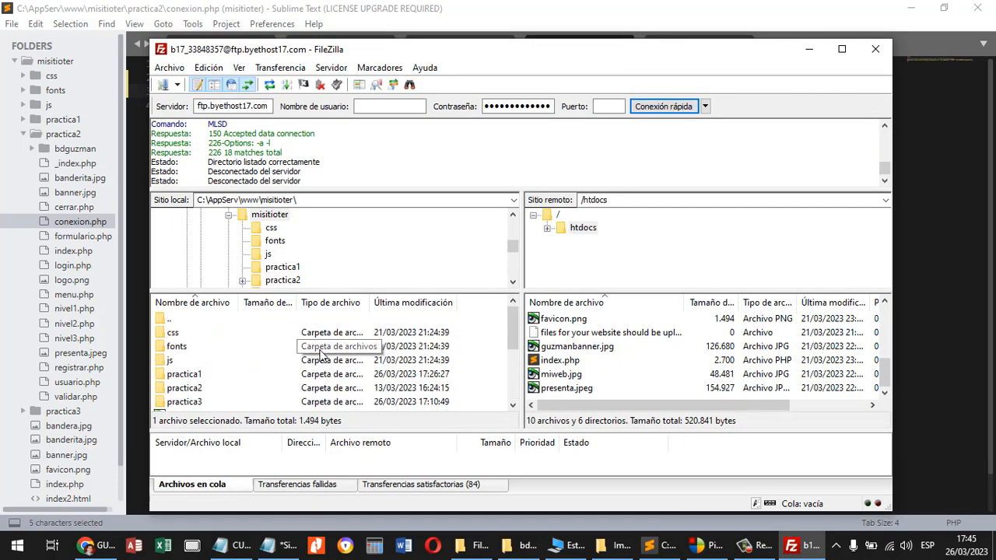
left_click(185, 388)
double_click(185, 388)
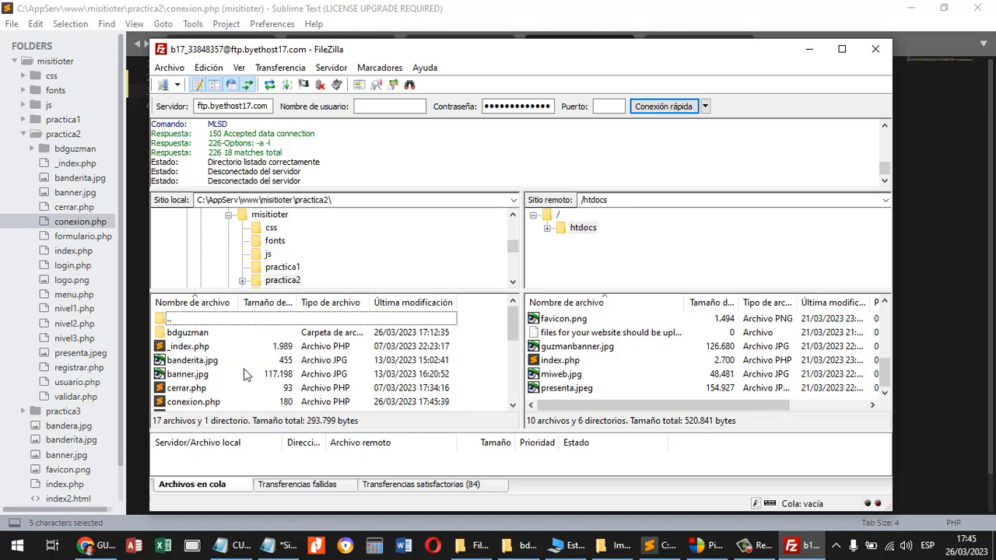
scroll(243, 374, "down", 1)
left_click(213, 361)
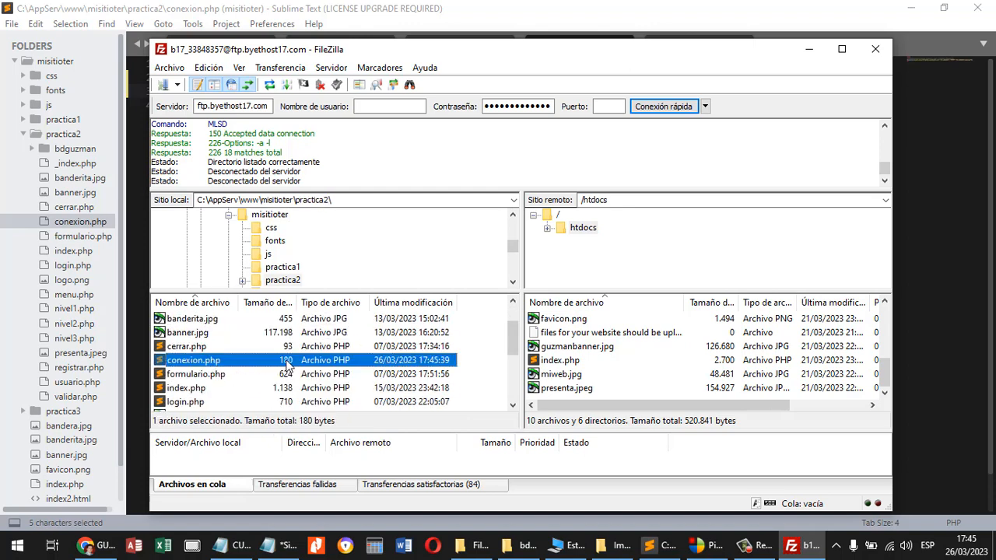
scroll(645, 377, "up", 3)
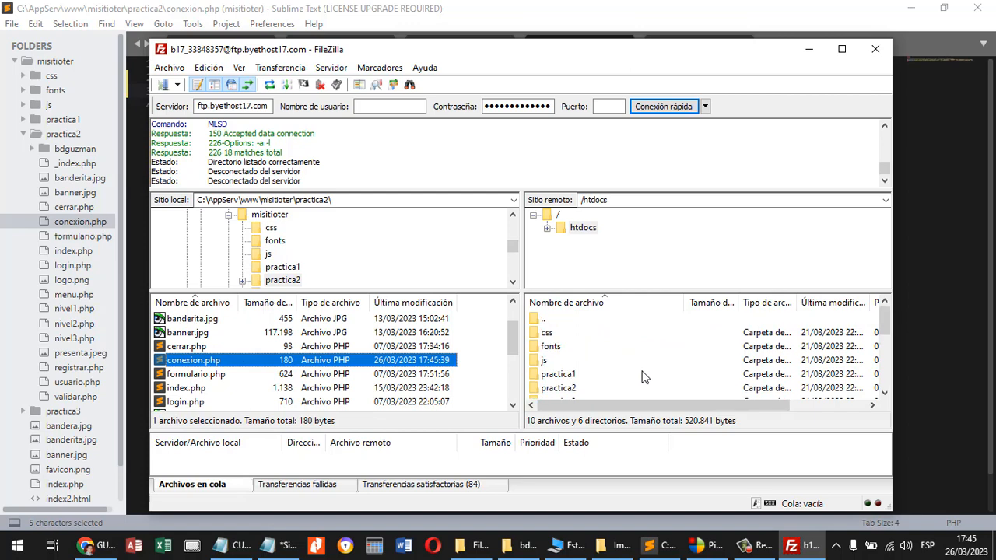
left_click(572, 393)
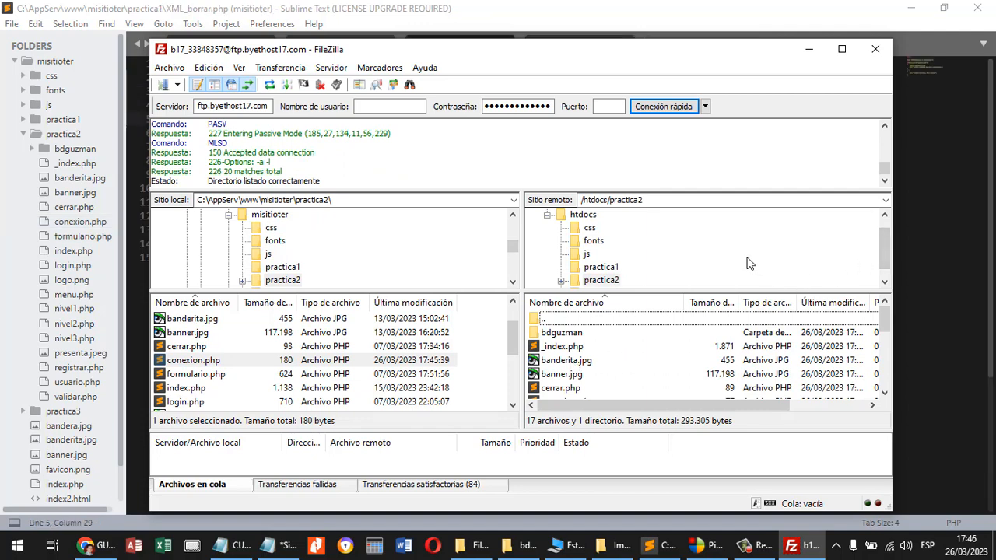
Upload conexion.php from the local practica2 folder to the practica2 folder on the server.
left_click(200, 363)
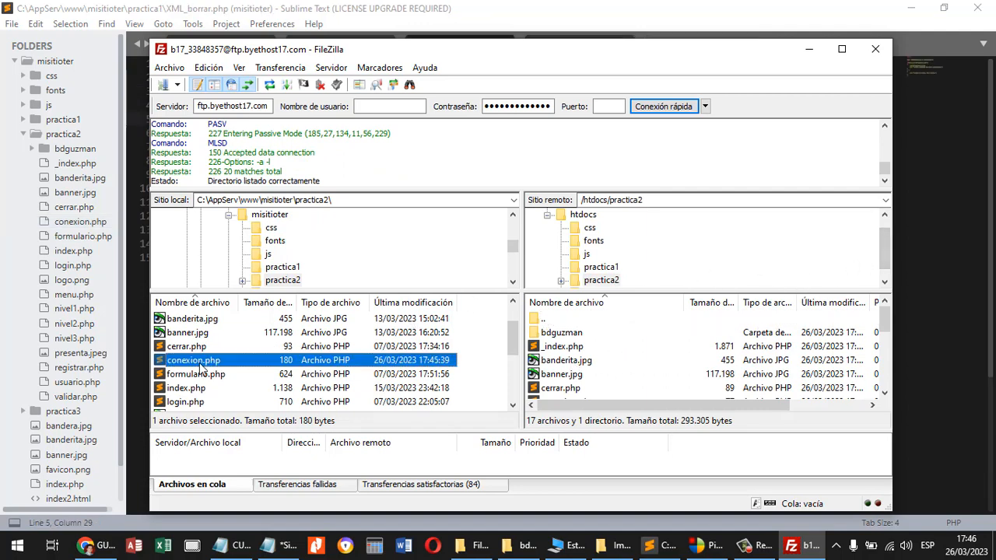
left_click_drag(200, 364, 496, 385)
left_click_drag(601, 397, 632, 387)
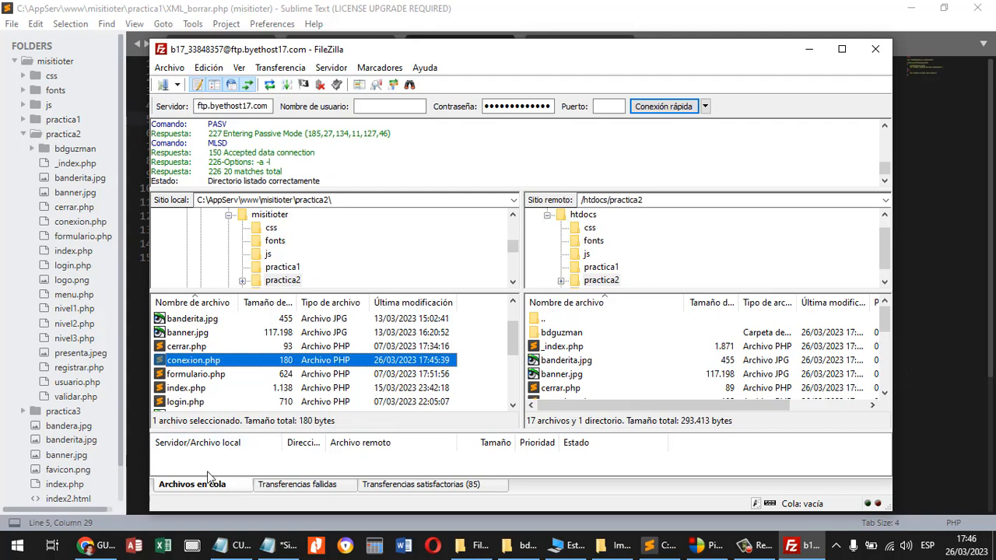
Switch to Chrome, submit the filled-in login form on the hosted site, and decline saving the password.
left_click(93, 545)
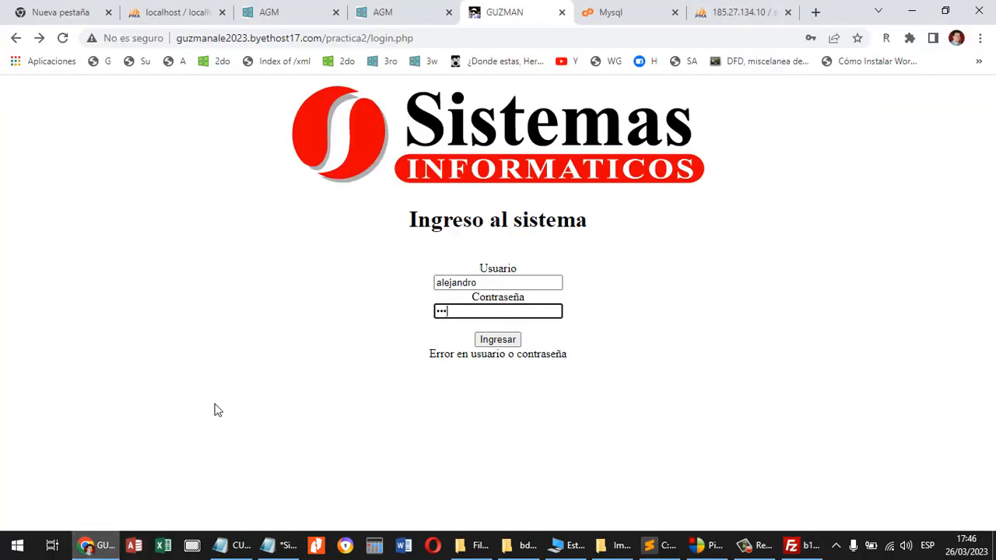
left_click(506, 345)
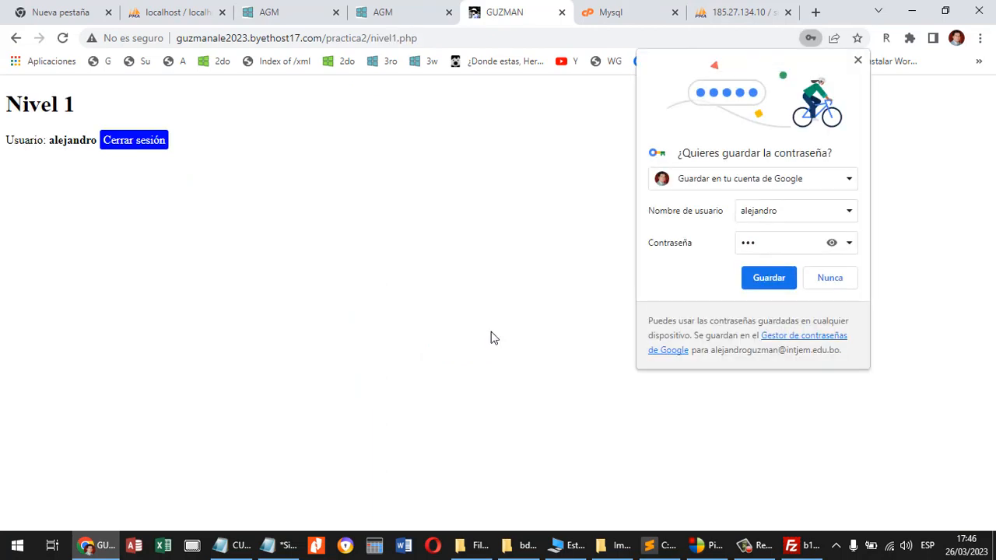
left_click(829, 278)
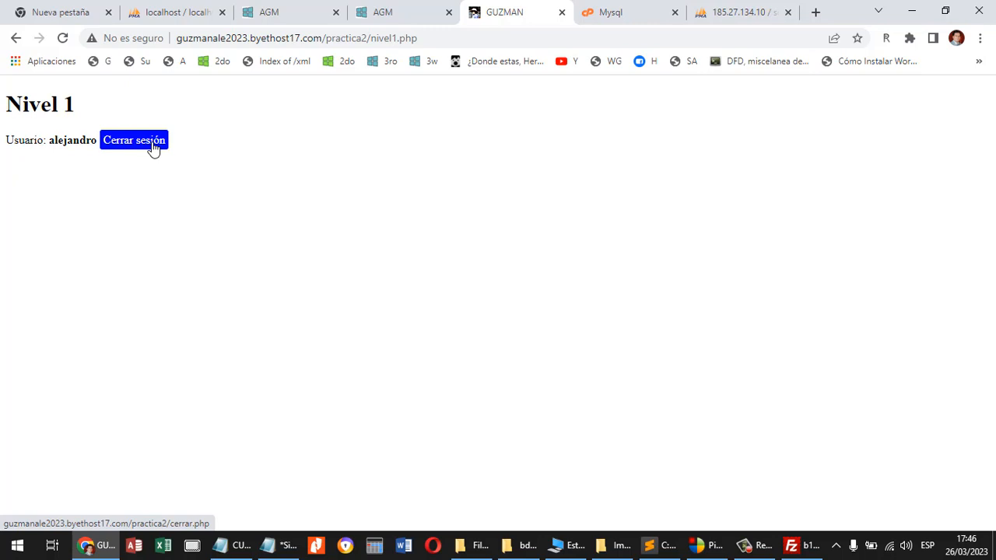
Close the session on the Nivel 1 page to test the logout, and go back to the hosted page.
left_click_drag(153, 145, 180, 144)
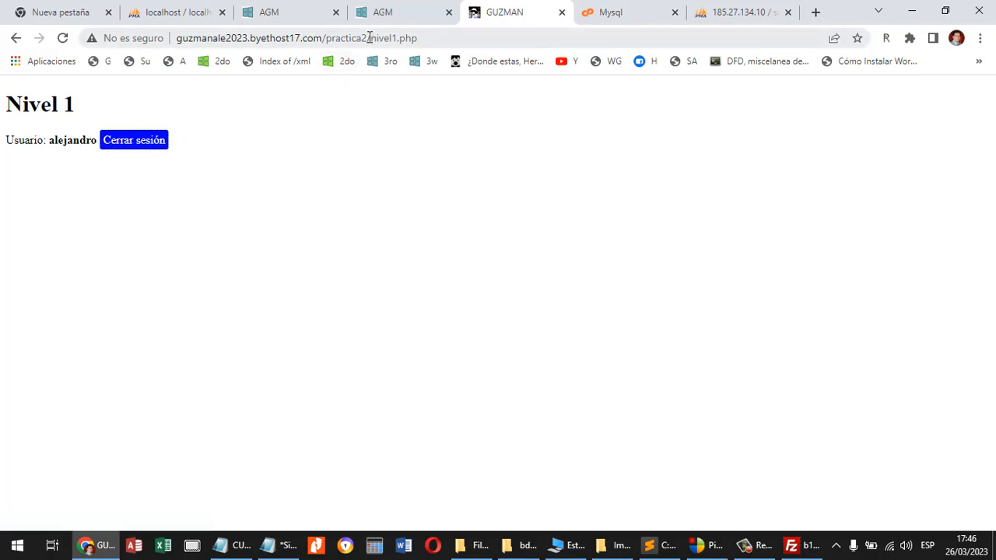
left_click(153, 148)
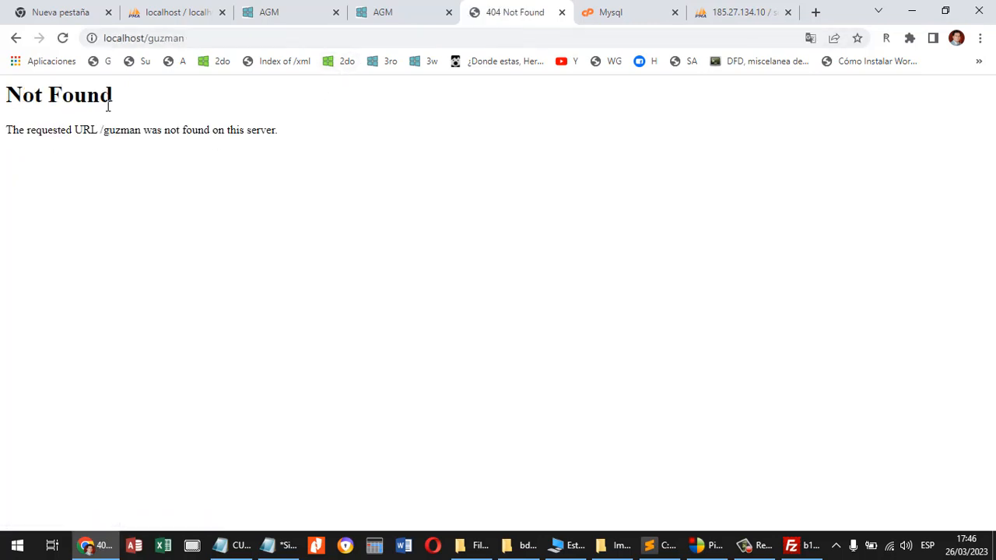
left_click(16, 40)
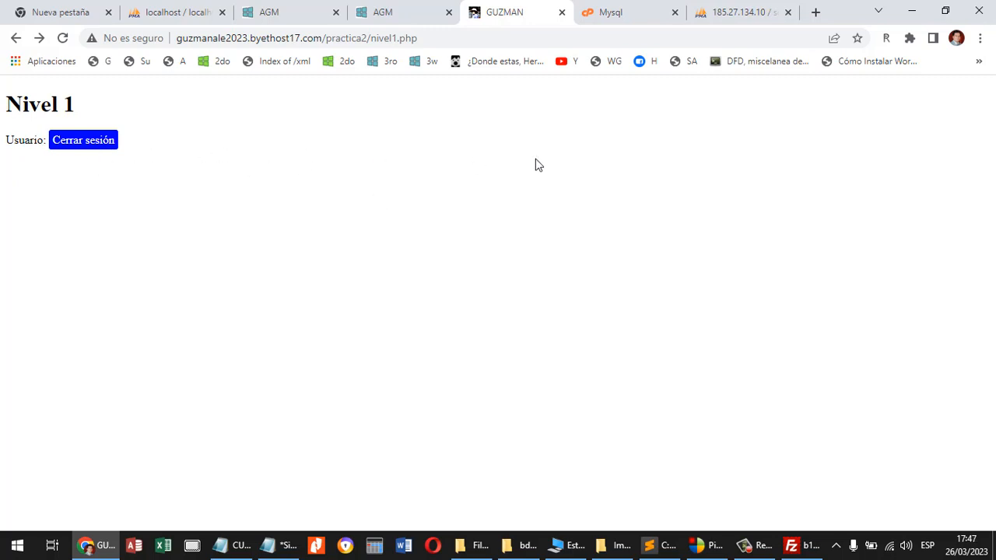
Bring up practica2's cerrar.php in Sublime Text, and select the domain guzmanale2023.byethost17.com in Chrome's page address for copying.
key("alt+Tab")
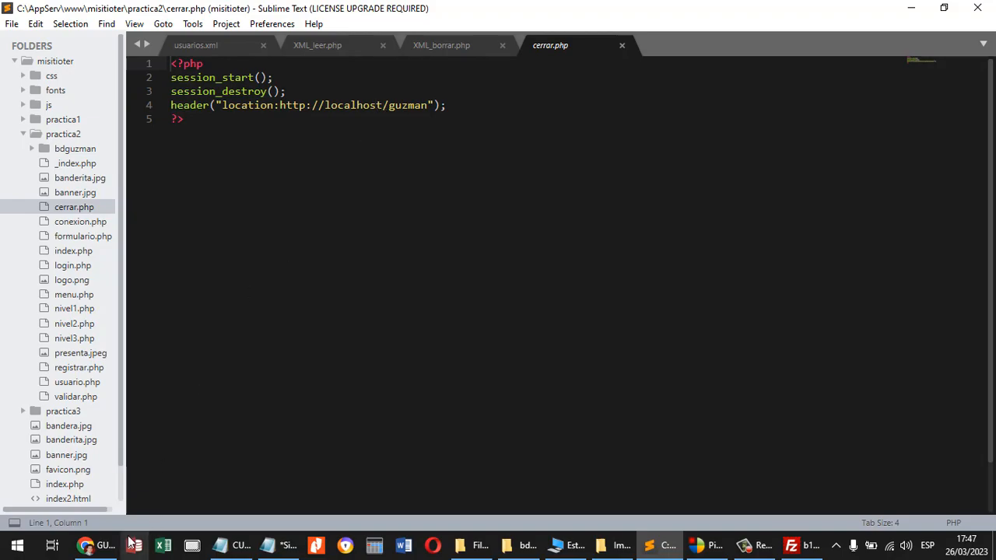
left_click(87, 545)
left_click(326, 38)
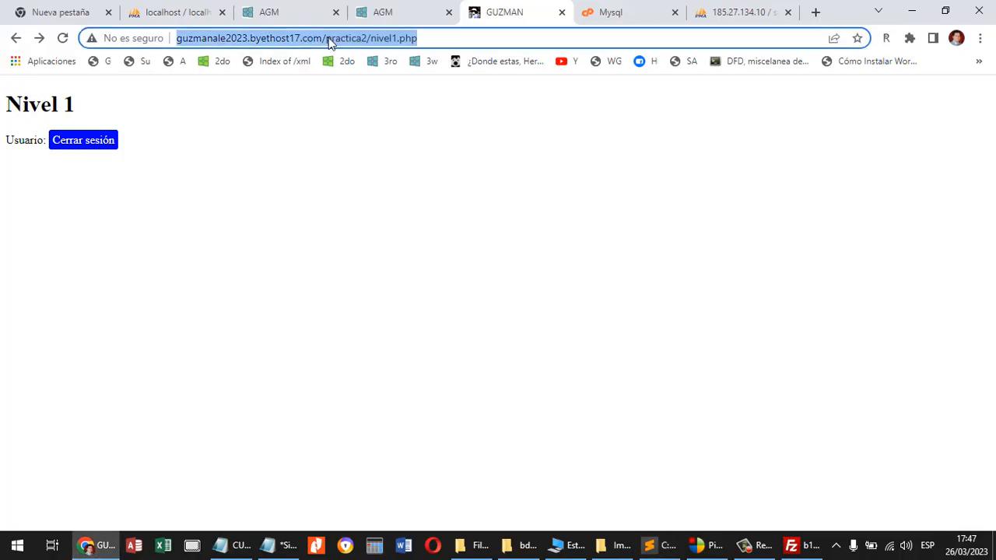
left_click(327, 37)
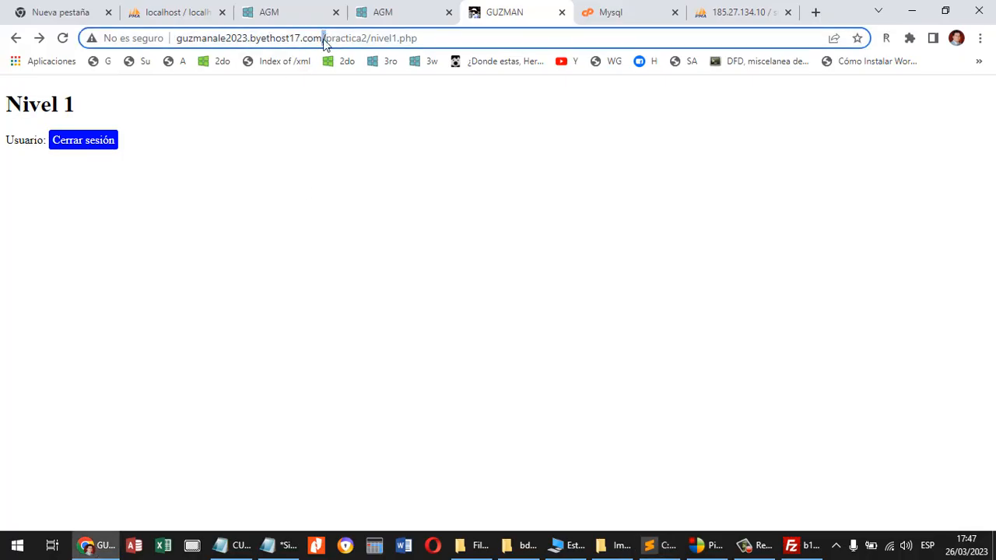
left_click(164, 39, "shift")
key("ctrl+c")
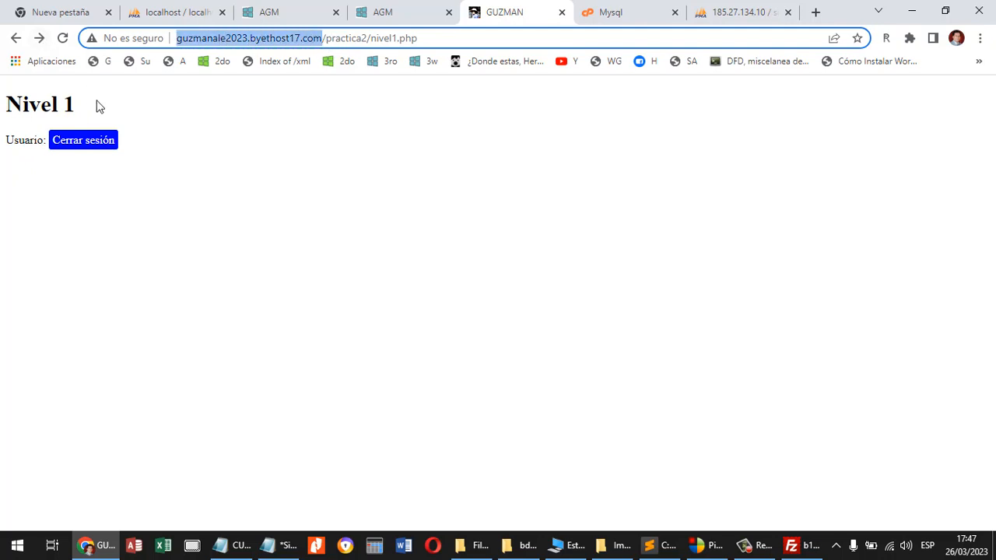
mouse_move(290, 557)
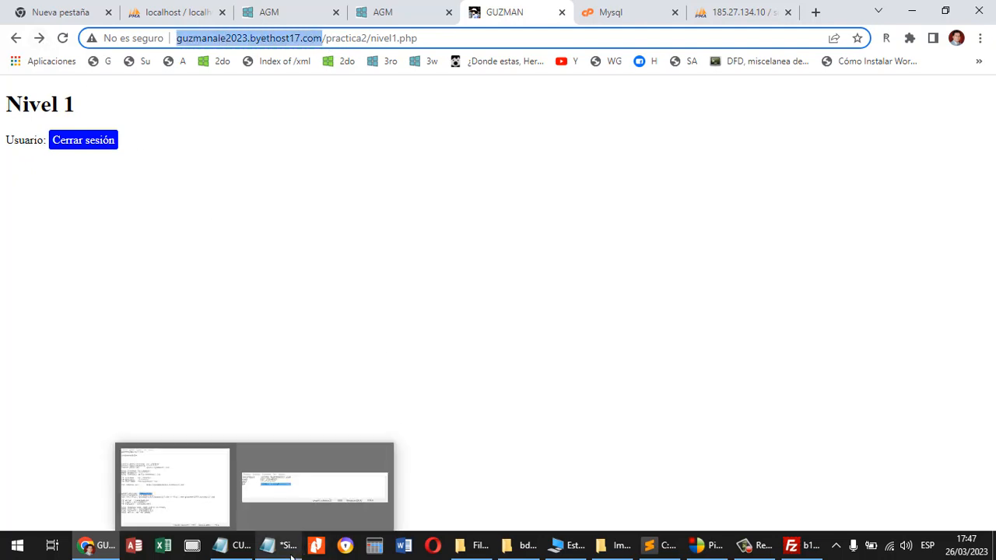
left_click(661, 545)
left_click_drag(432, 105, 280, 105)
key("ctrl+v")
key("BackSpace")
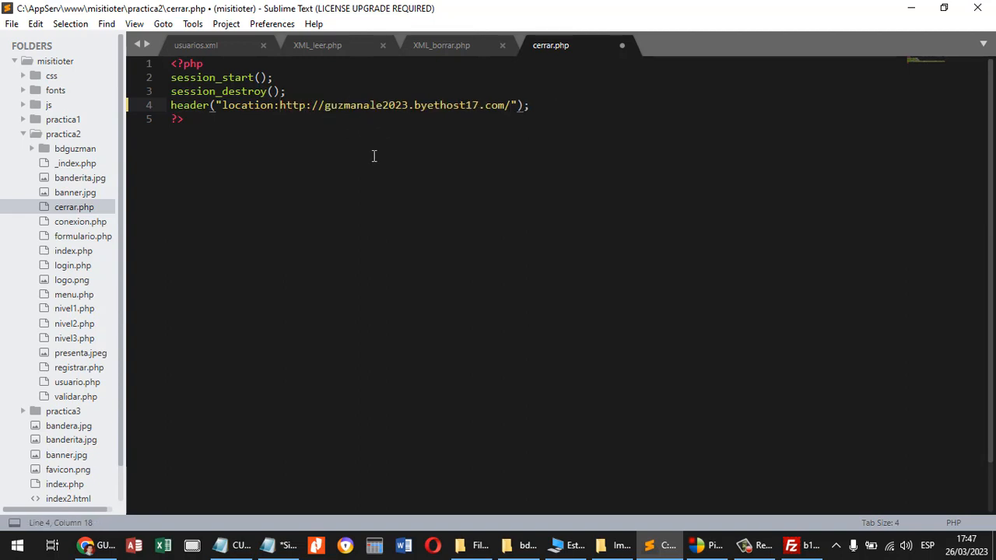
key("ctrl+s")
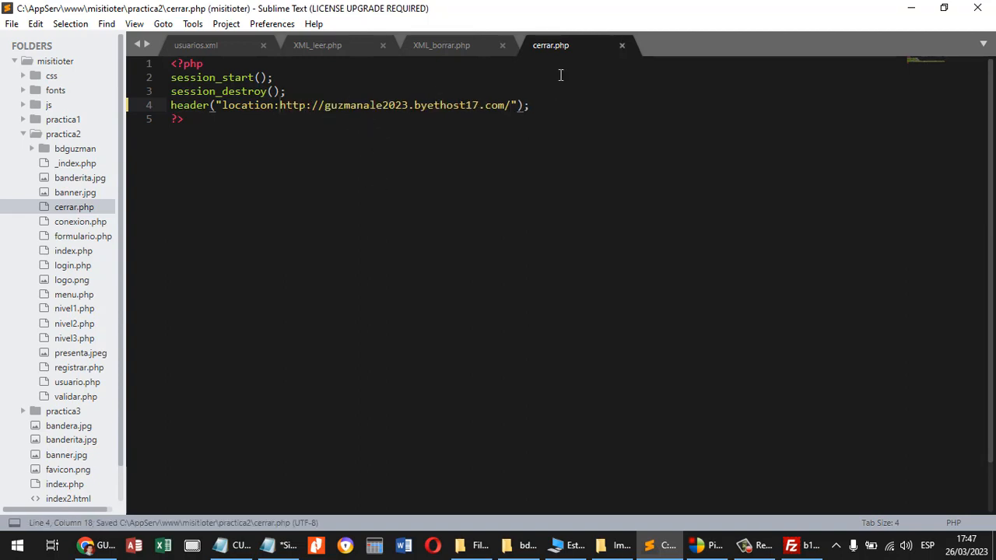
Switch to FileZilla and upload cerrar.php from the local practica2 folder to practica2 on the server.
left_click(791, 535)
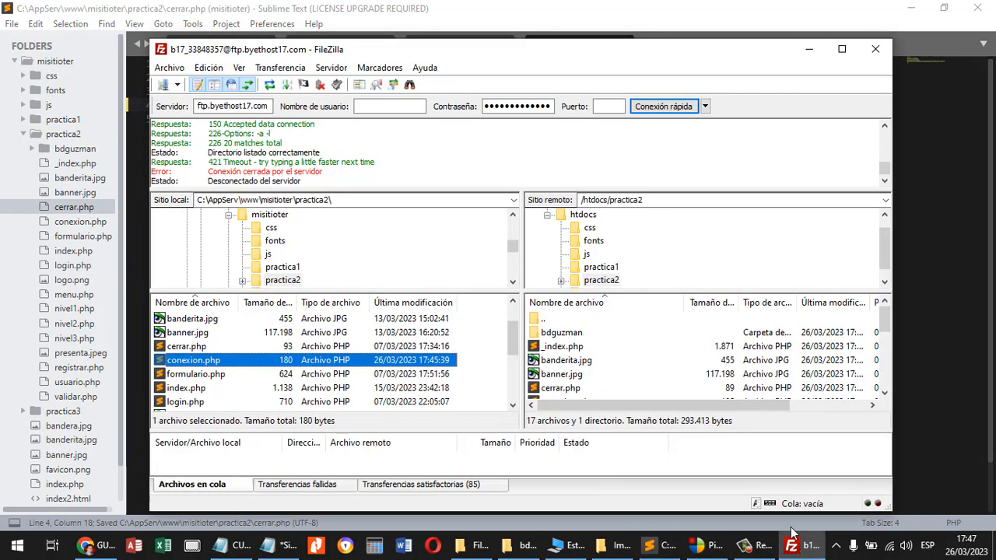
left_click(194, 348)
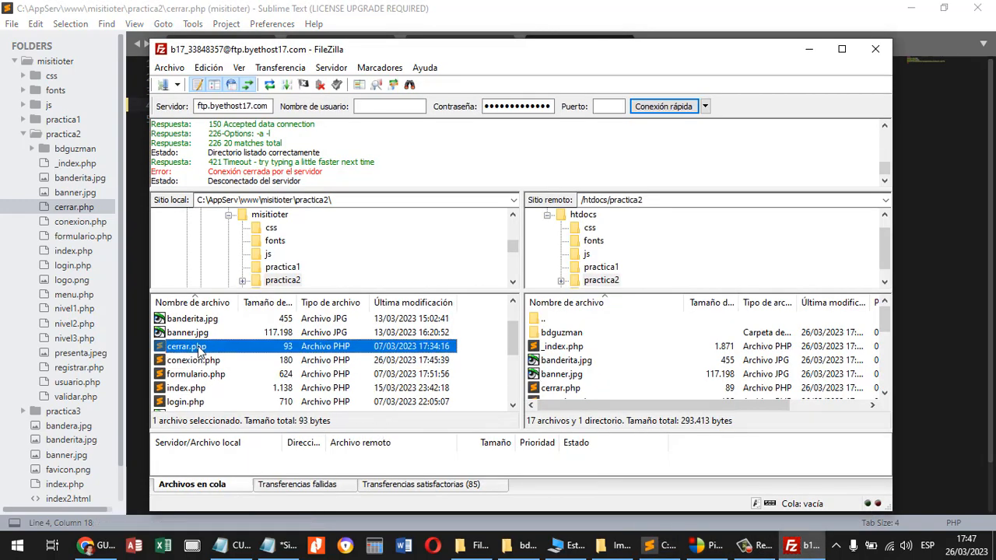
left_click_drag(199, 352, 641, 382)
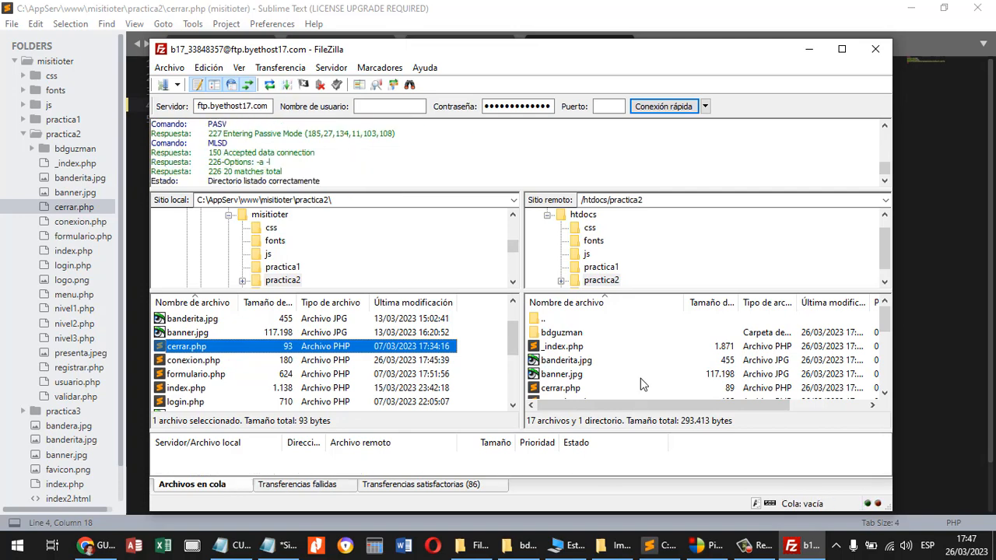
Switch to Chrome, reload the hosted Nivel 1 page, and test closing the session again.
left_click(93, 545)
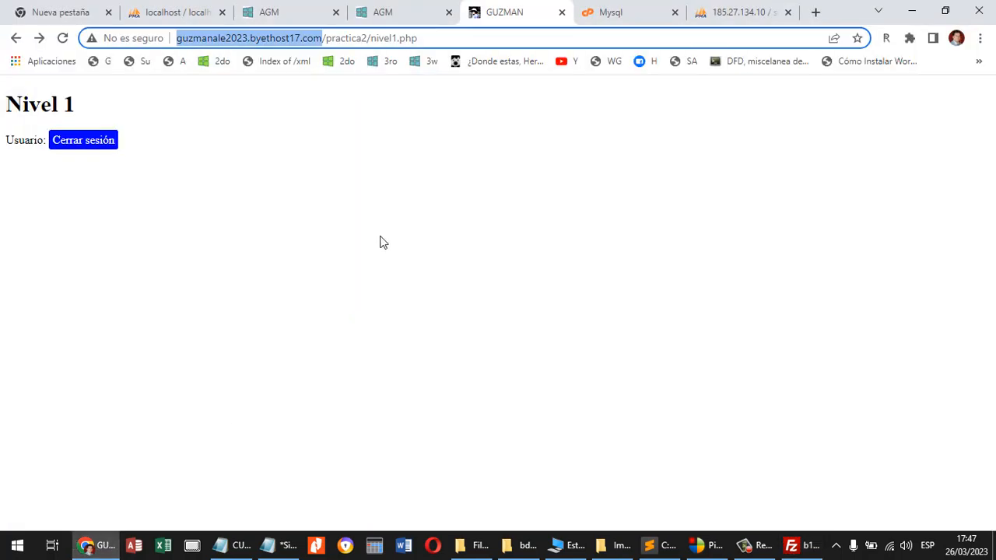
left_click(62, 38)
left_click(93, 145)
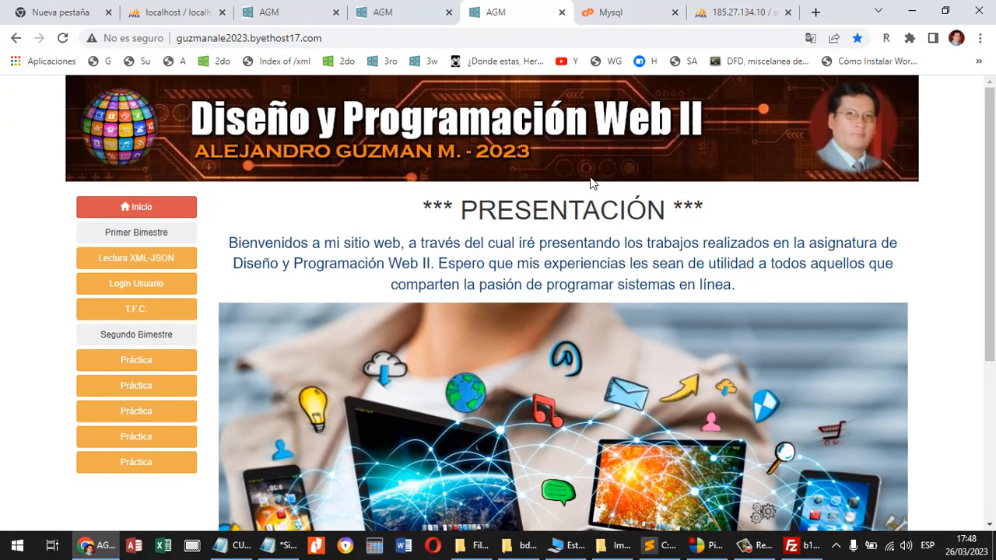
In Sublime Text, add practica2/ to the end of the redirect address in cerrar.php and save the file.
left_click(660, 545)
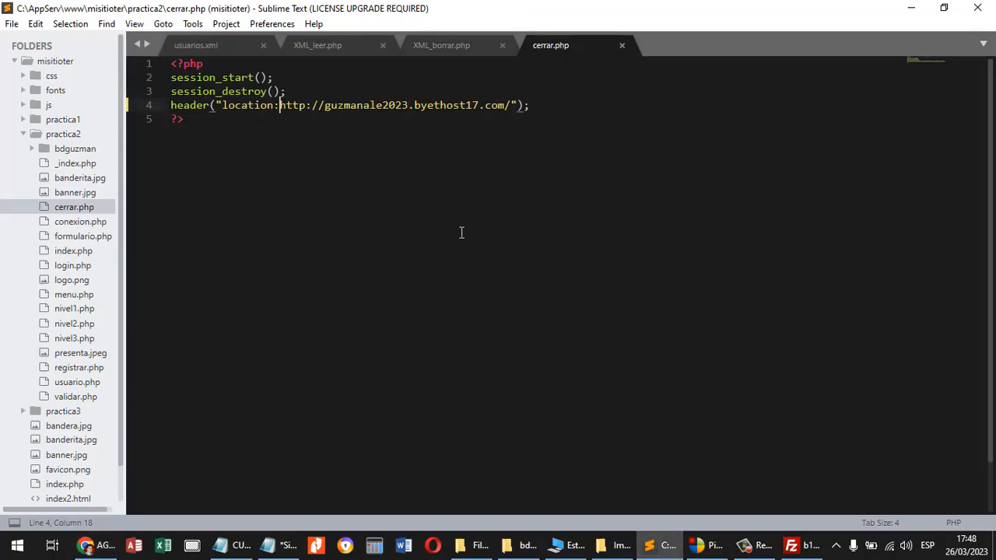
left_click(511, 107)
type("practica2")
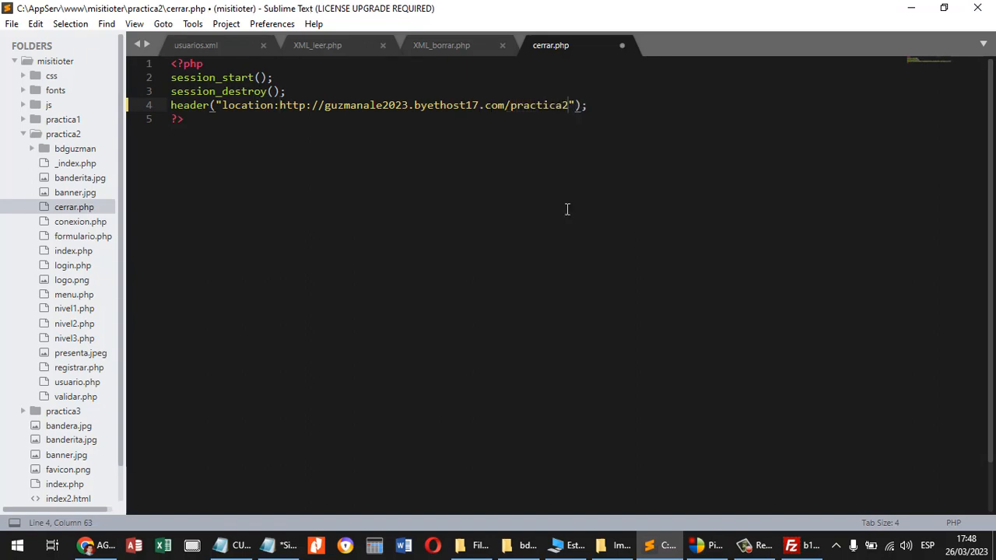
type("/")
key("ctrl+s")
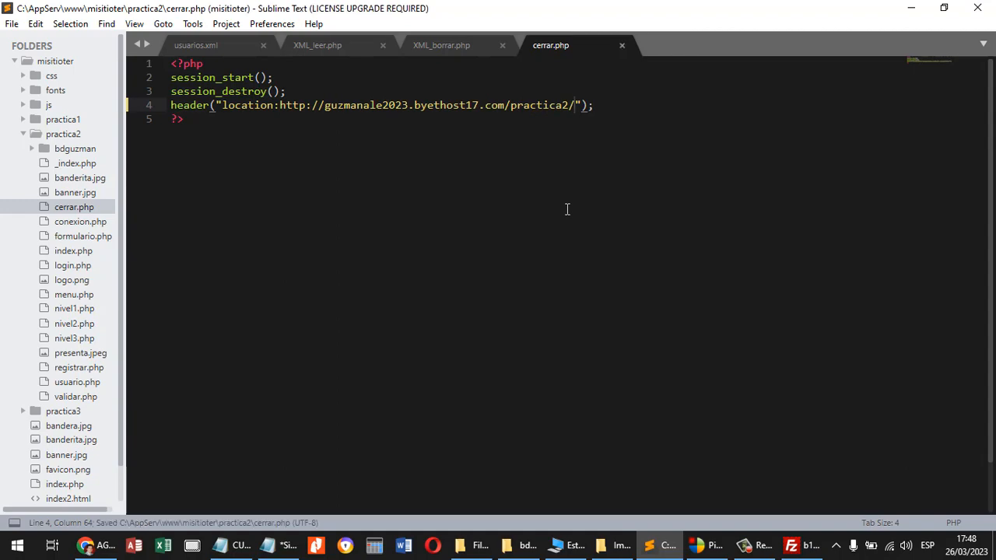
In Chrome, create a new database named tfcguzman in the hosting control panel and review its connection details.
left_click(95, 544)
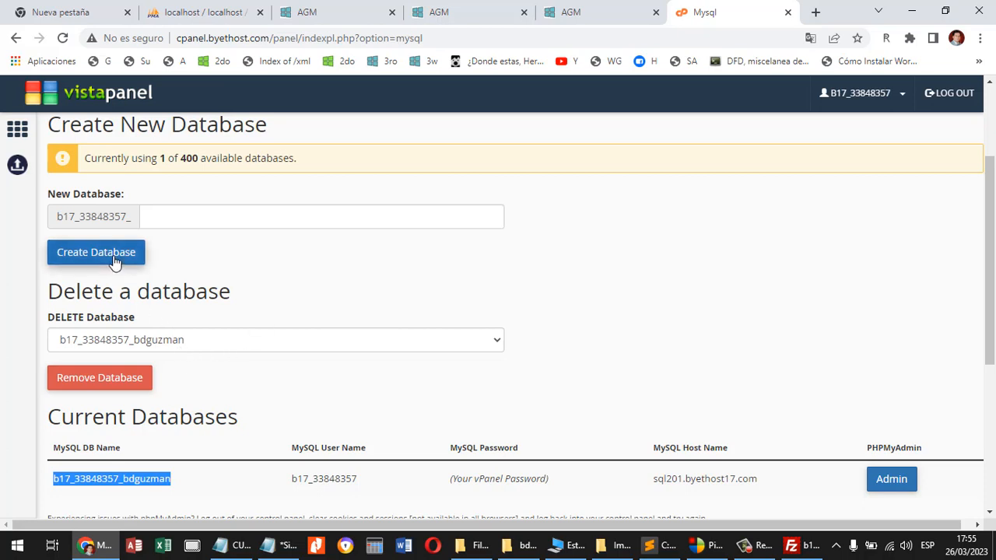
left_click(156, 219)
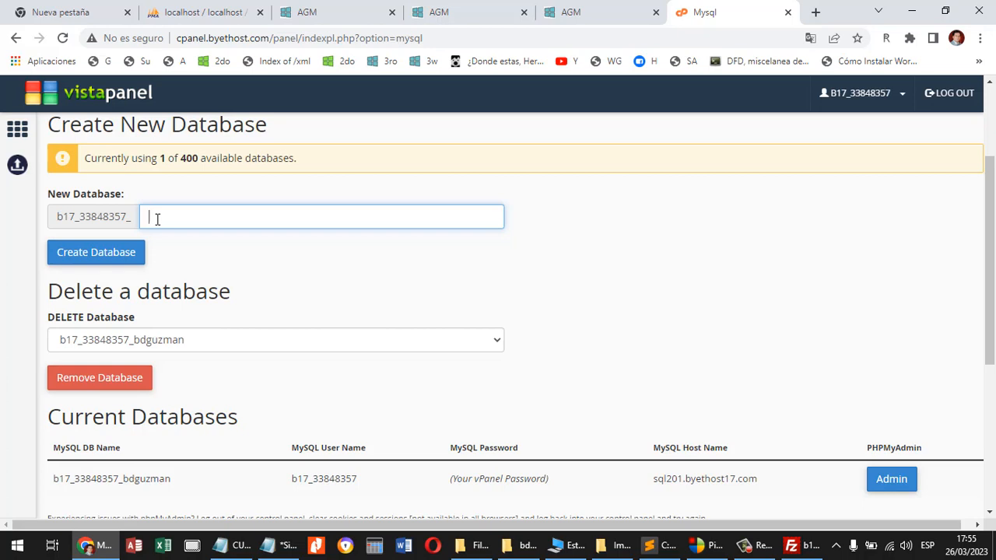
type("tfguzman")
left_click(118, 261)
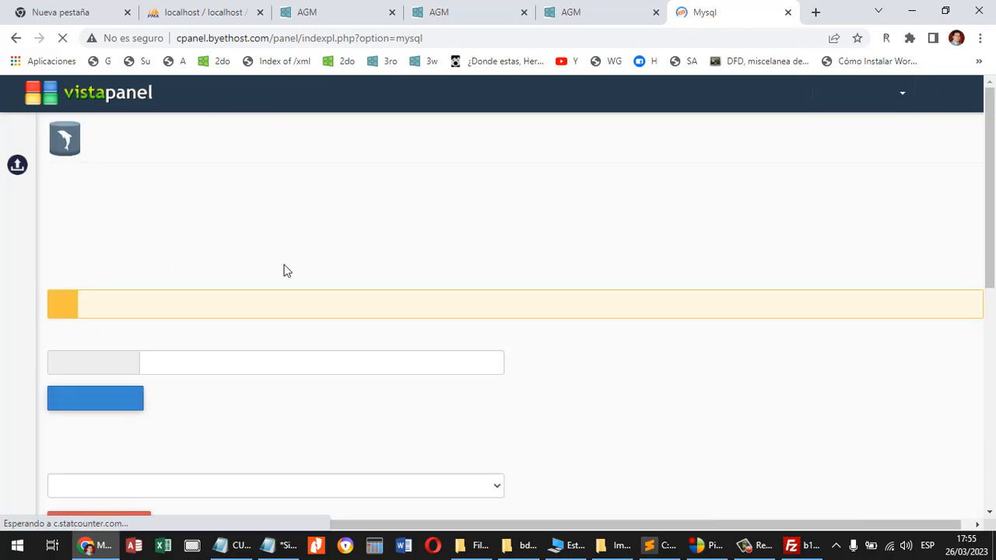
scroll(312, 270, "down", 1)
scroll(311, 270, "down", 2)
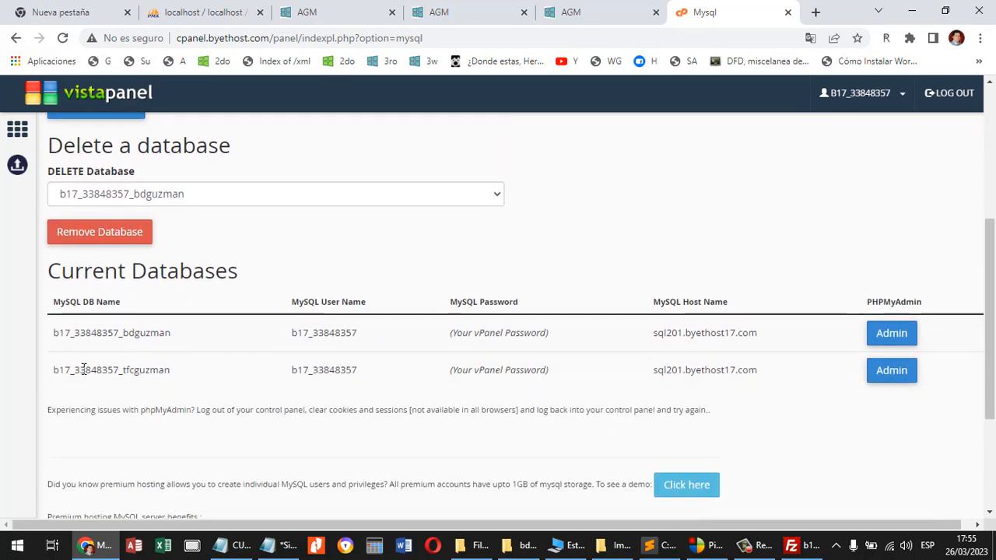
left_click_drag(58, 372, 173, 372)
left_click_drag(269, 367, 764, 378)
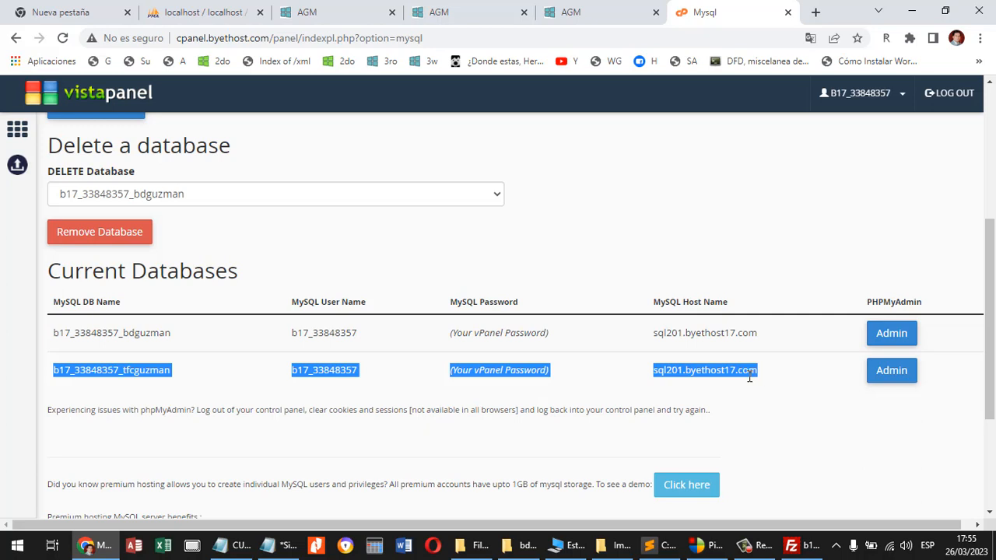
left_click(749, 377)
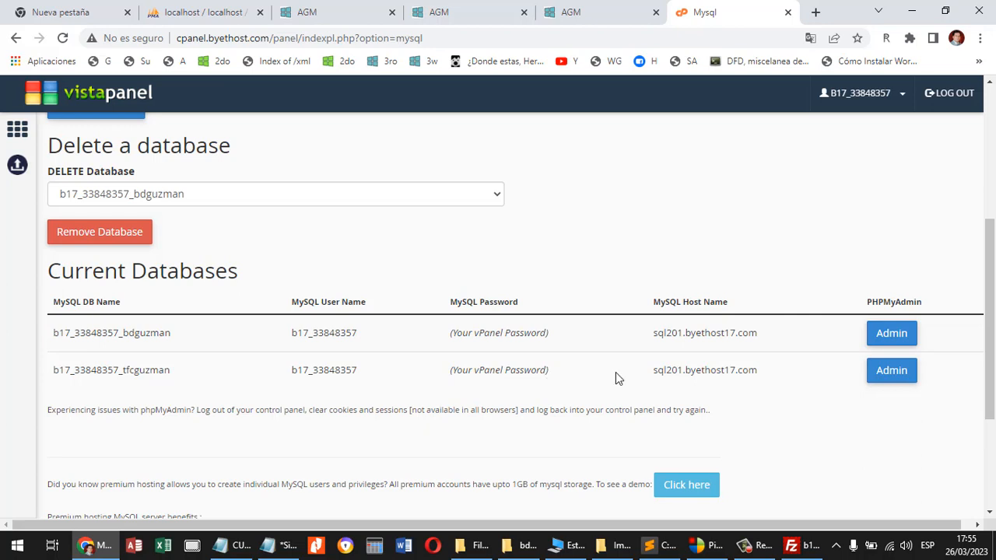
Open the tfcguzman database's administration and choose tfcguzman.sql from the practica3/bd folder as the file to import.
left_click(901, 376)
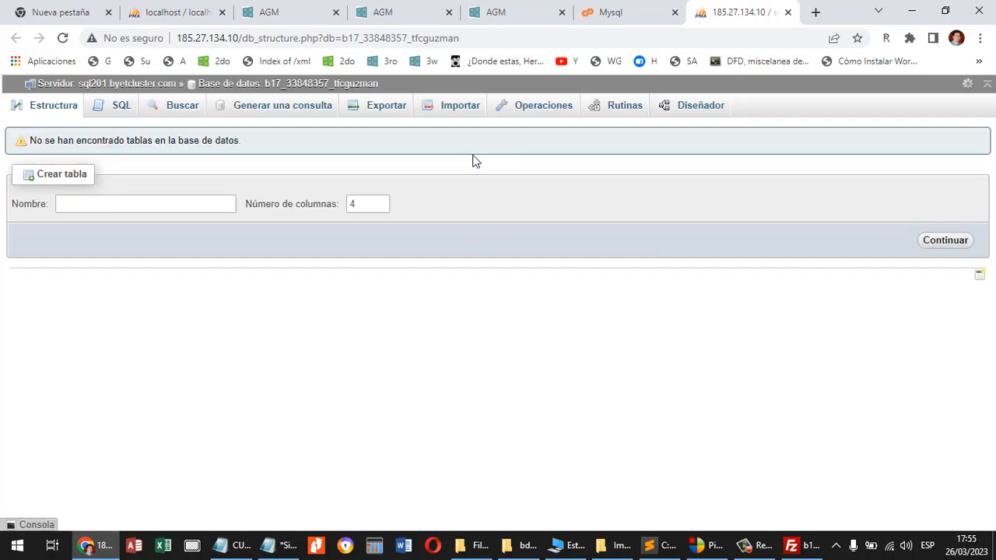
left_click(461, 111)
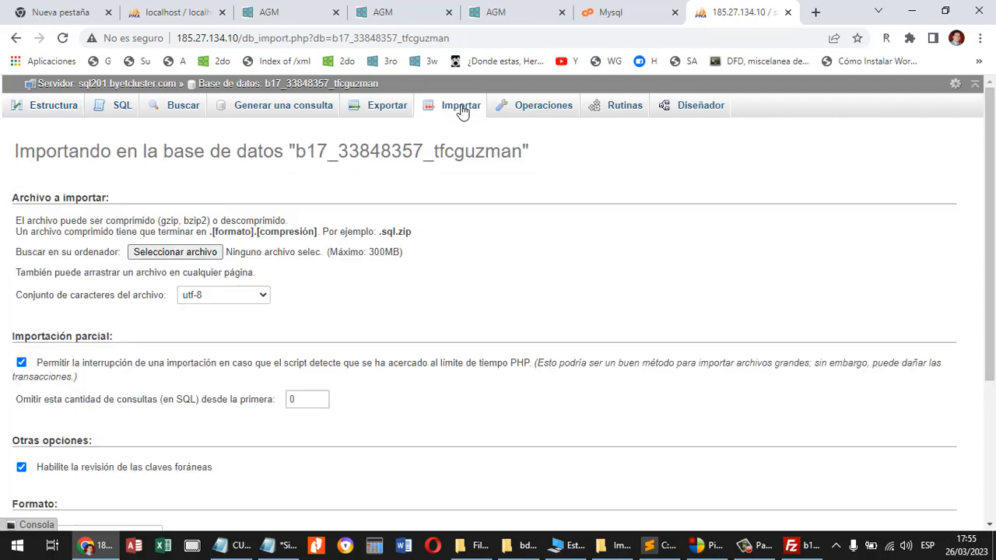
left_click(206, 255)
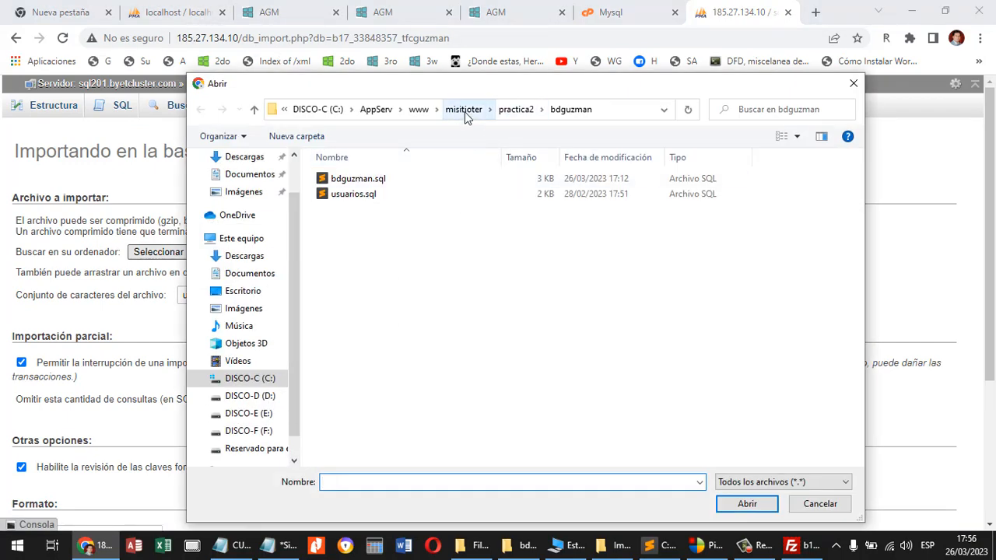
left_click(466, 110)
double_click(359, 260)
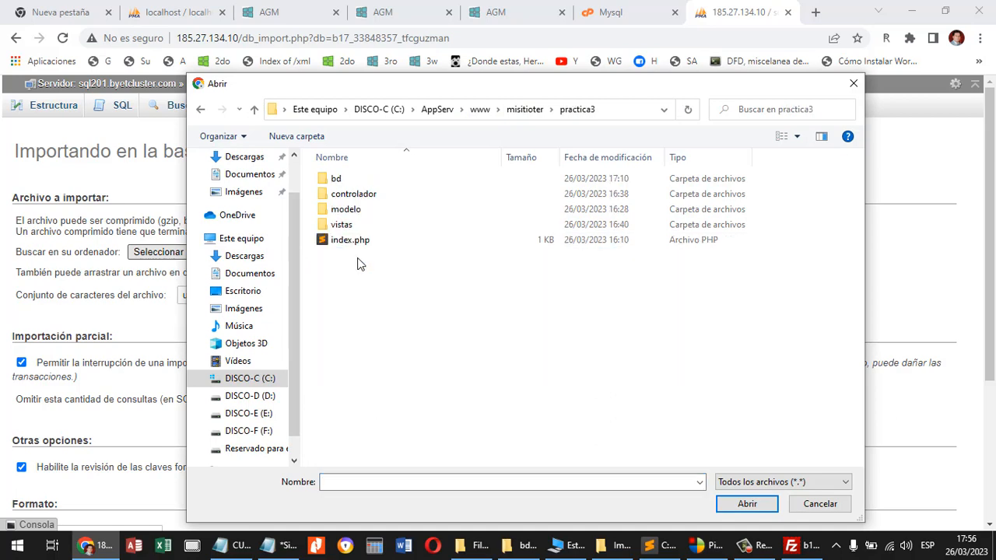
double_click(342, 180)
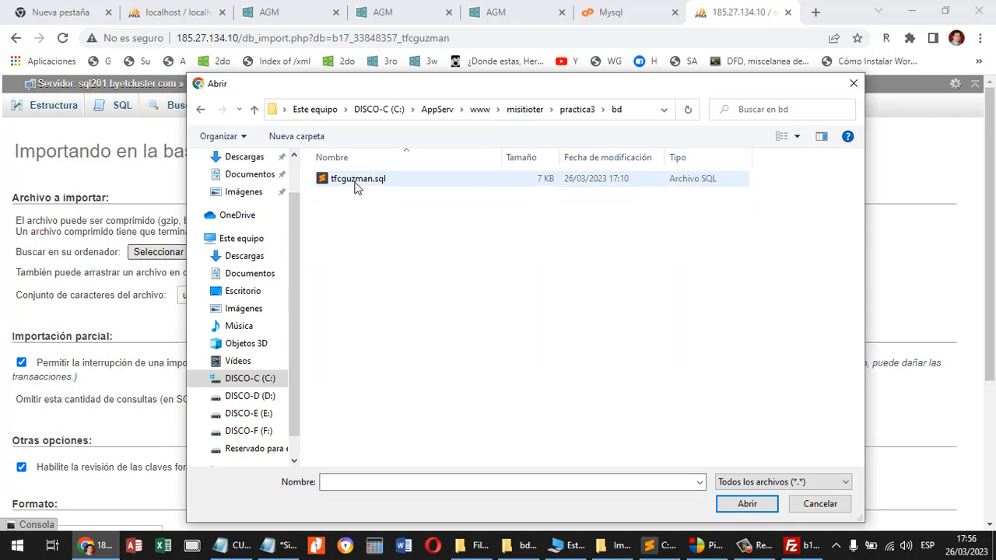
left_click(357, 180)
left_click(746, 504)
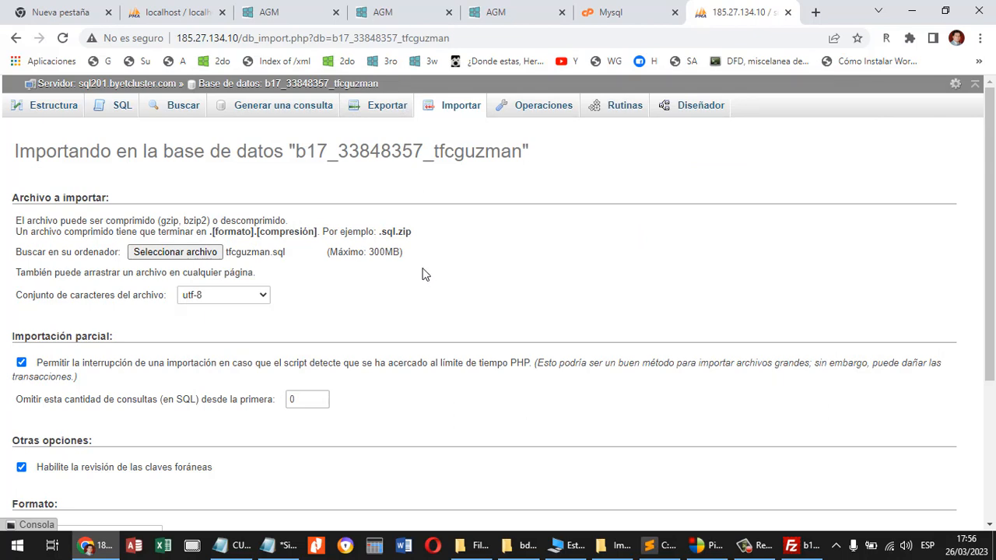
Run the import of tfcguzman.sql with the default options and browse the rows of the database's grupo table.
scroll(425, 273, "down", 2)
scroll(426, 274, "down", 1)
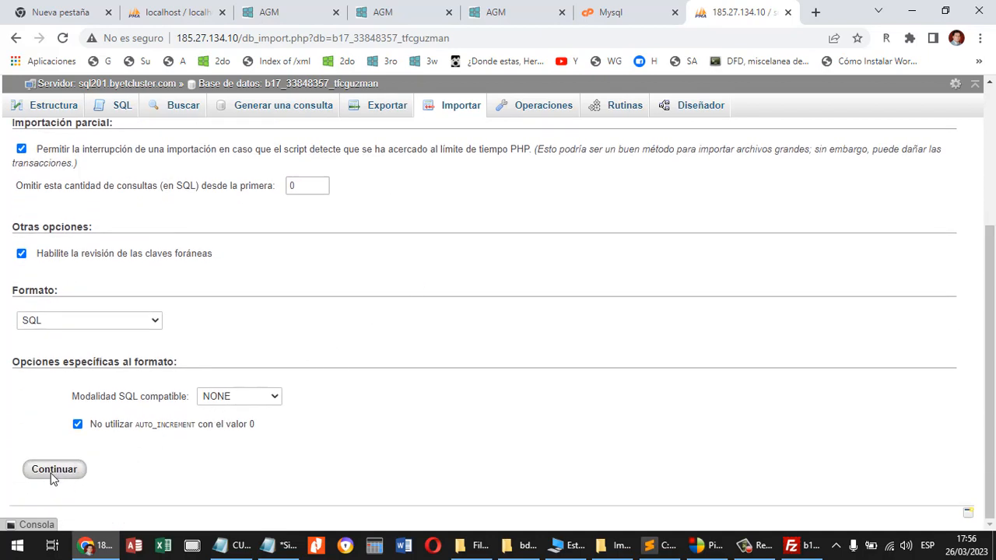
left_click(25, 472)
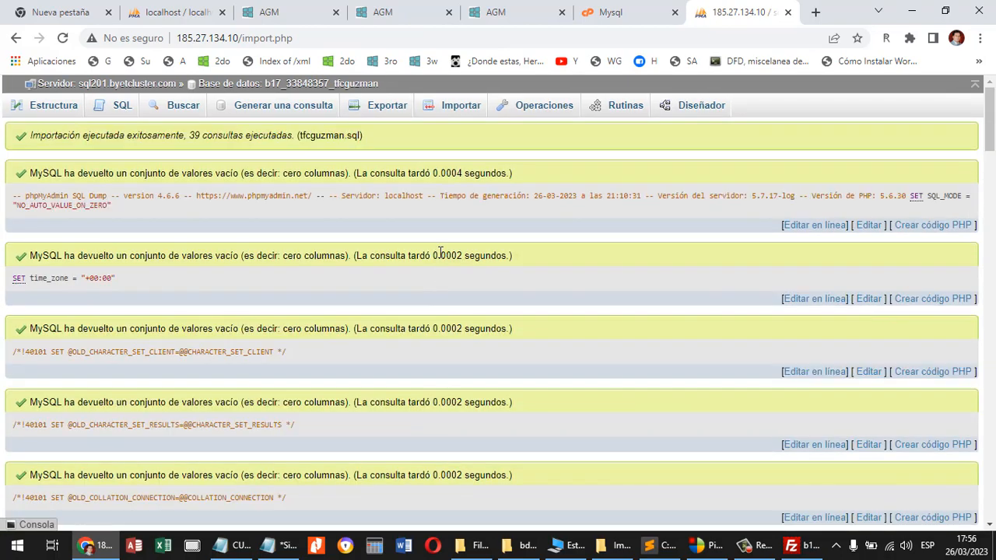
left_click(278, 87)
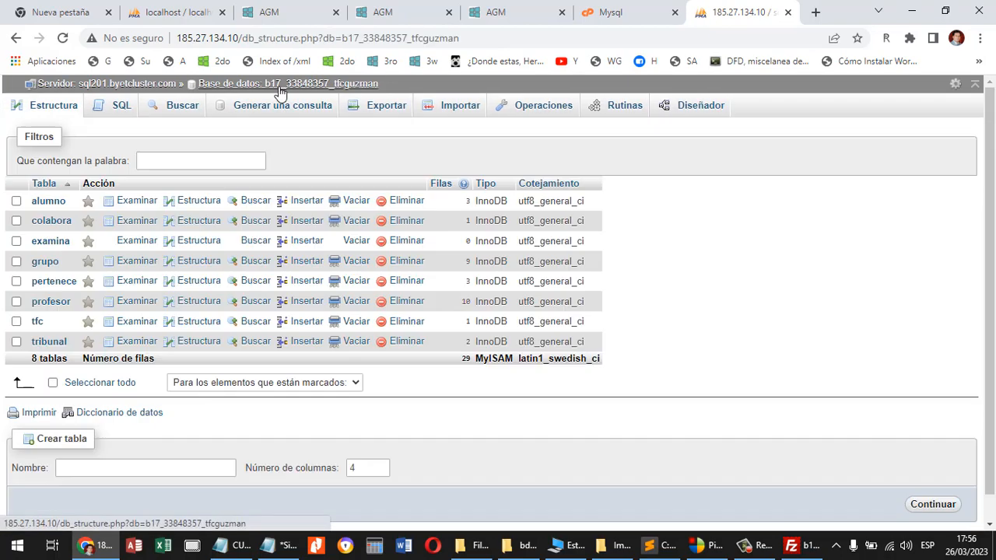
left_click(46, 265)
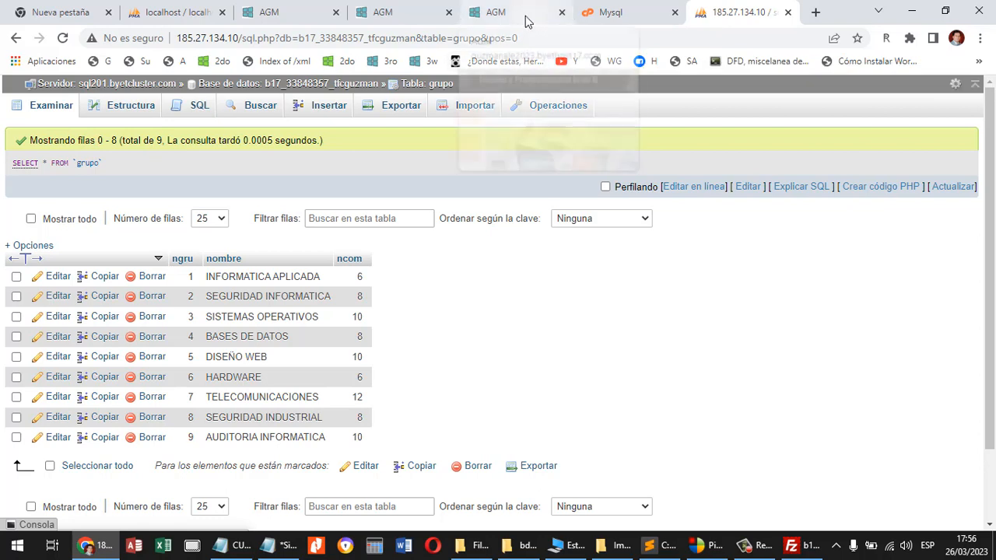
mouse_move(522, 19)
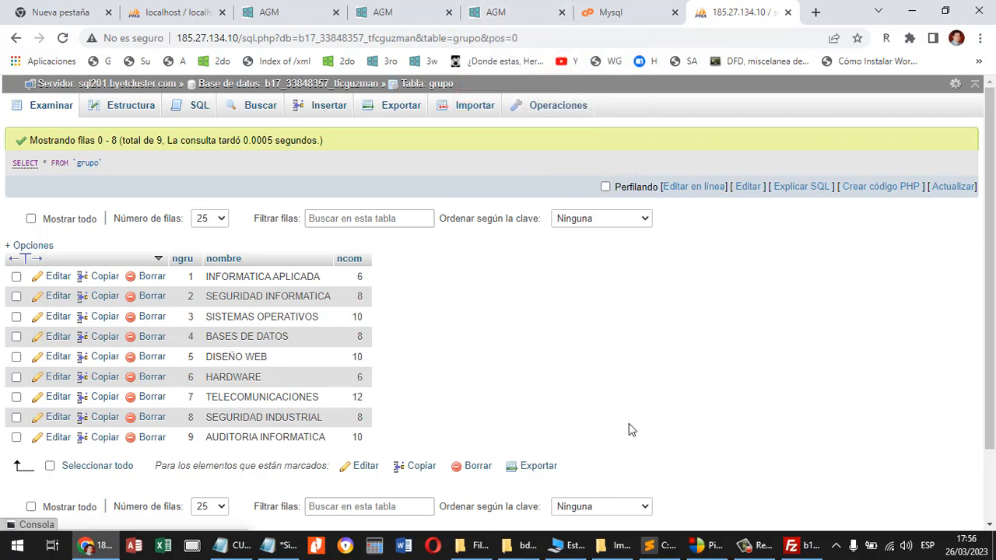
Open practica3/modelo/conexion.php in Sublime Text, select the tfcguzman database's full name in Chrome's hosting panel, and return to the code.
key("alt+Tab")
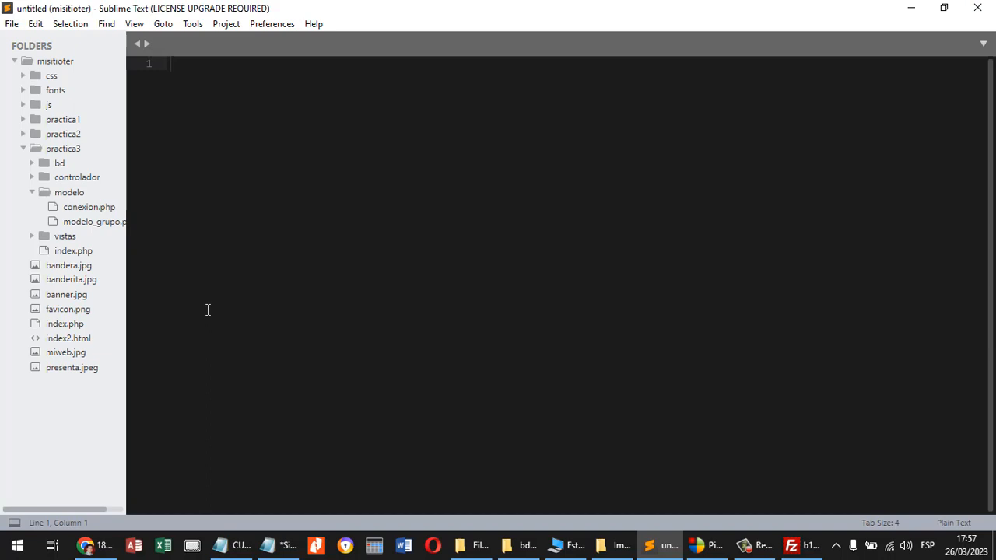
left_click(89, 208)
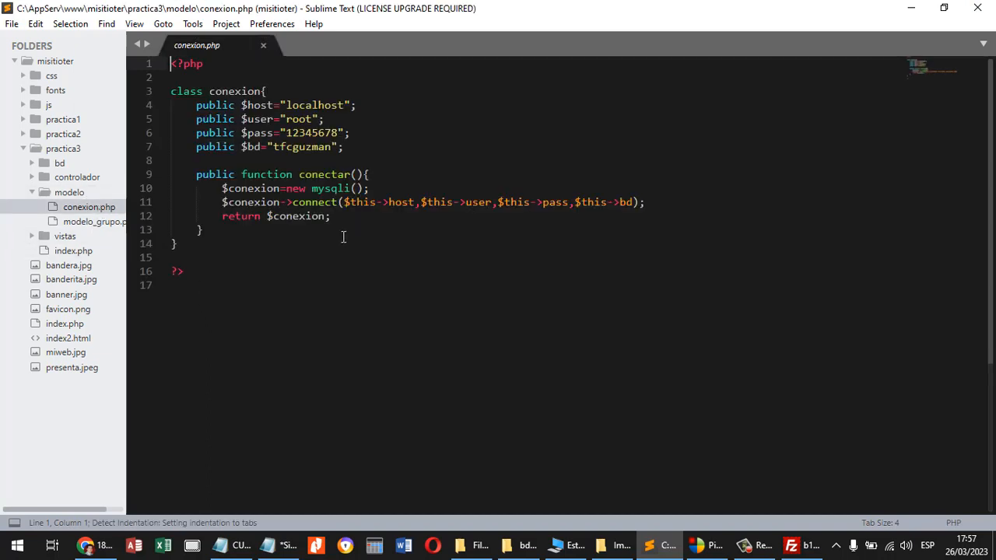
left_click(107, 549)
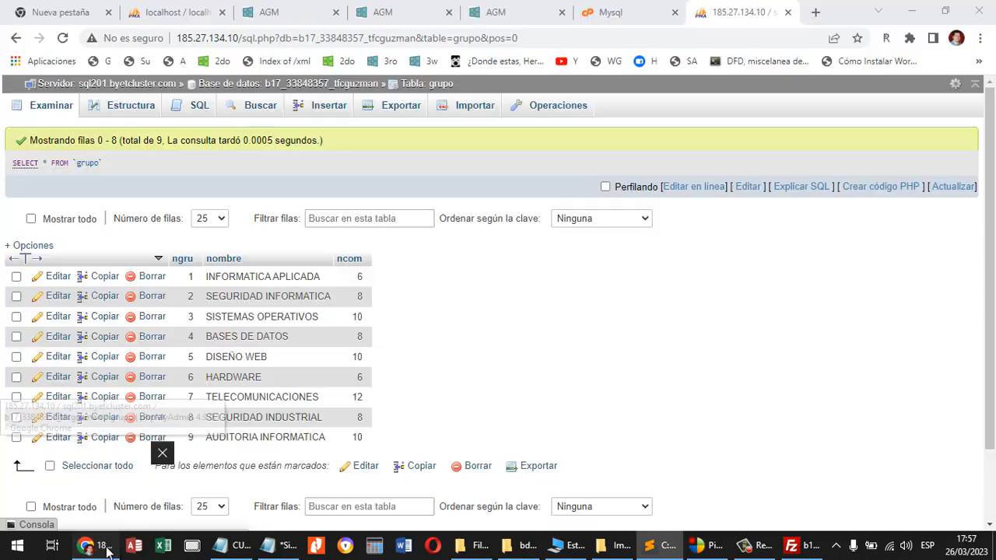
left_click(627, 14)
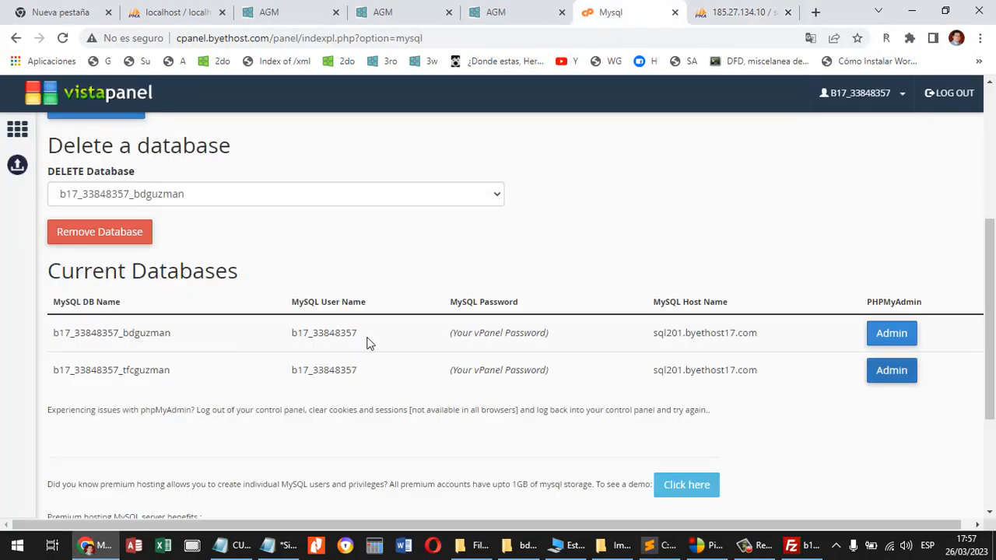
left_click_drag(173, 378, 55, 382)
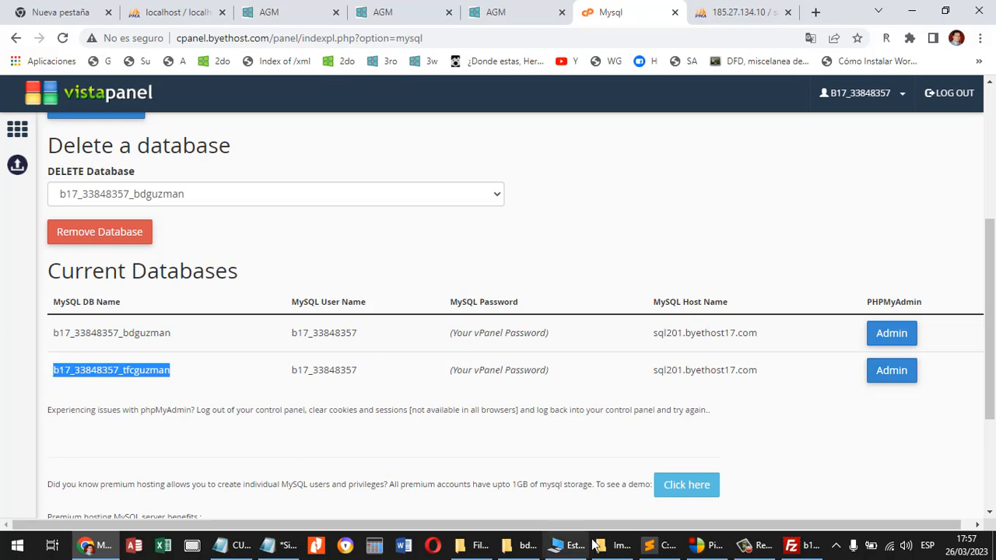
left_click(661, 546)
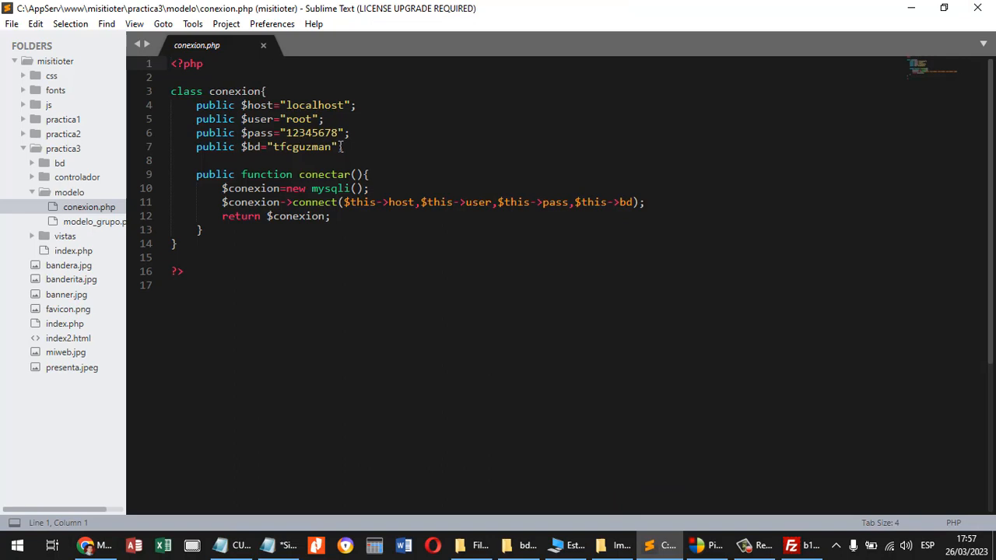
Comment out the four local connection variables in the conexion class with a /* */ block.
left_click(282, 89)
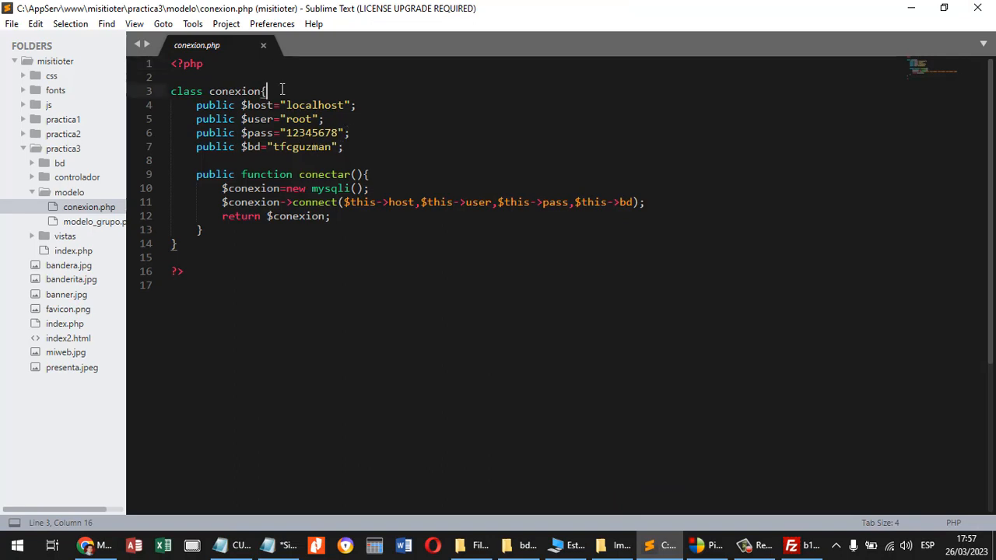
key("Return")
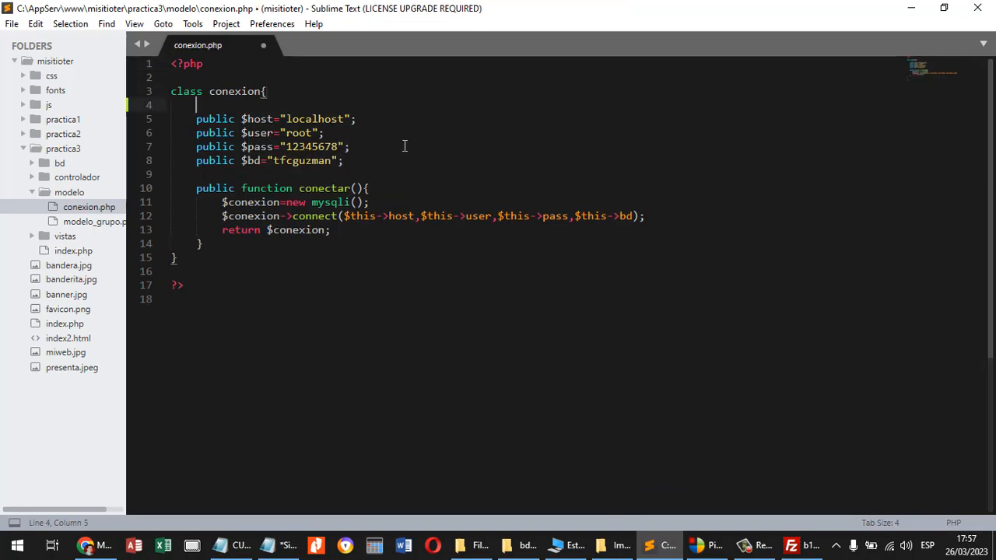
type("/*")
left_click(385, 155)
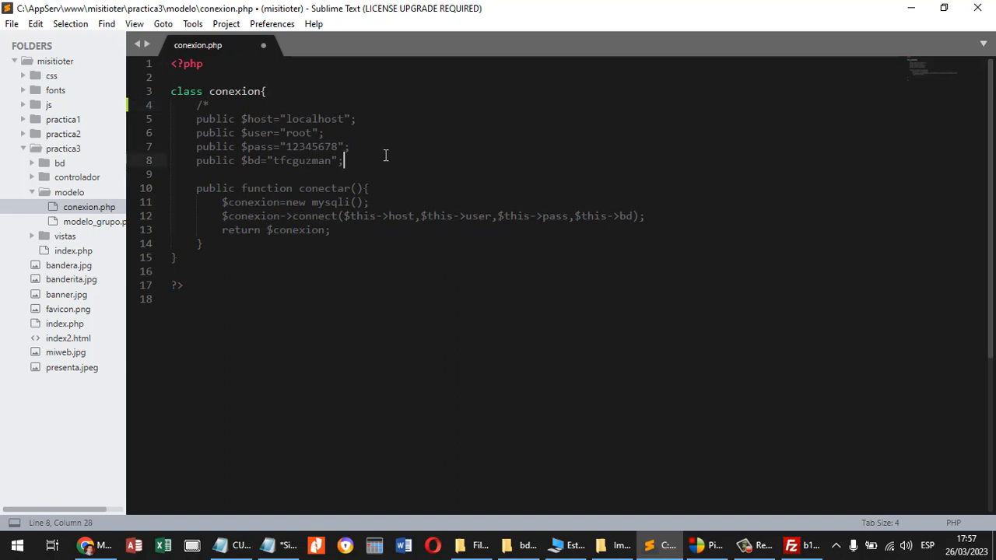
key("Return")
type("*/")
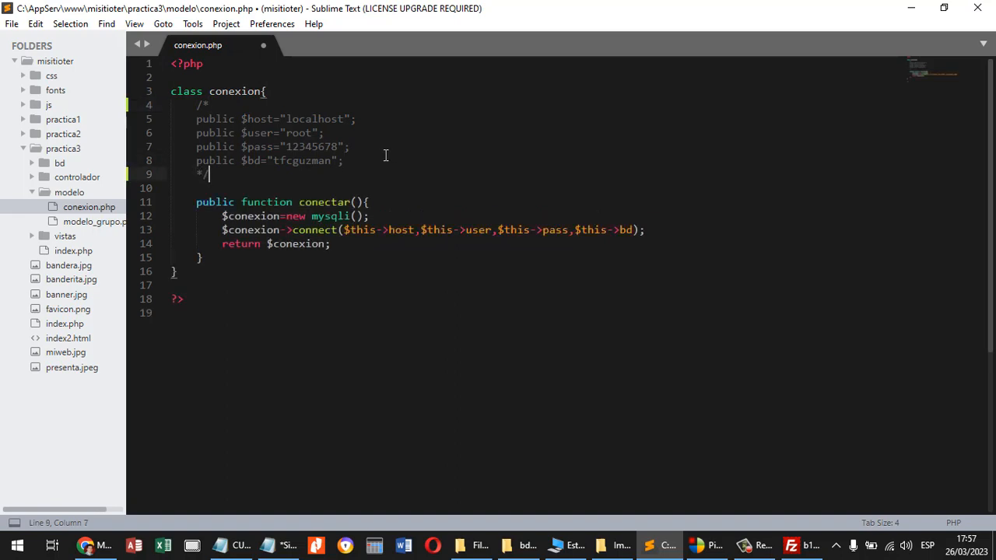
Duplicate the four connection variables below the comment block, leaving a blank line before the conectar function.
left_click_drag(368, 161, 171, 123)
key("ctrl+c")
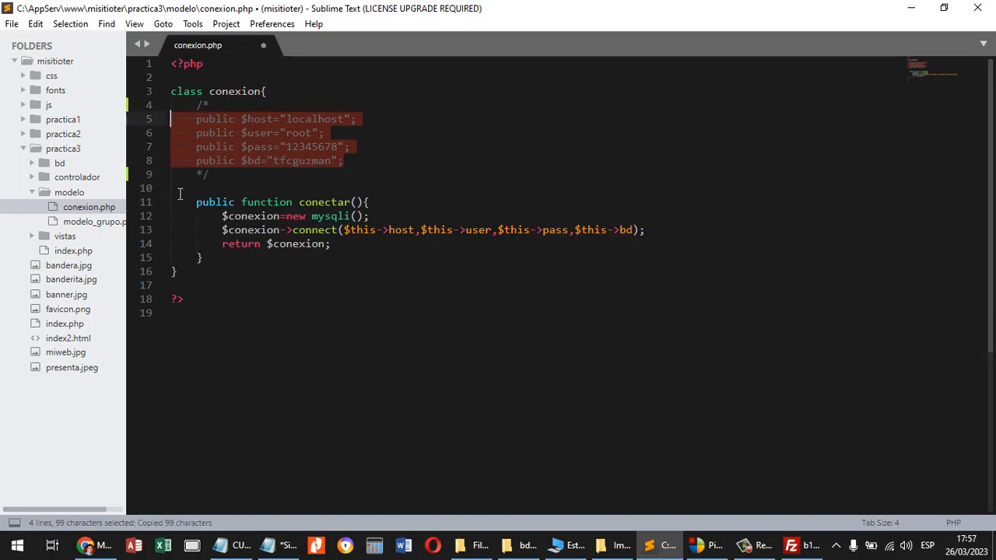
left_click(179, 190)
key("Return")
key("ctrl+v")
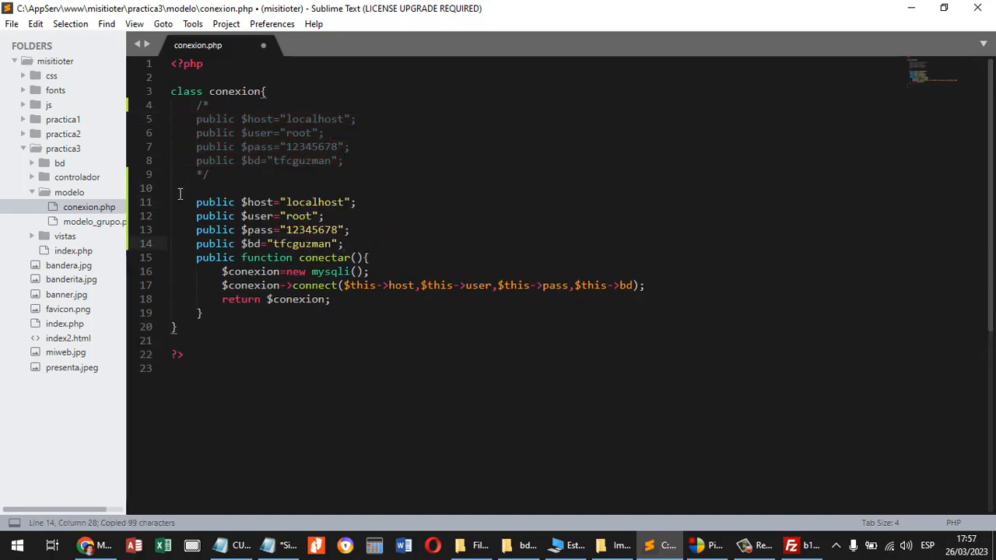
key("Return")
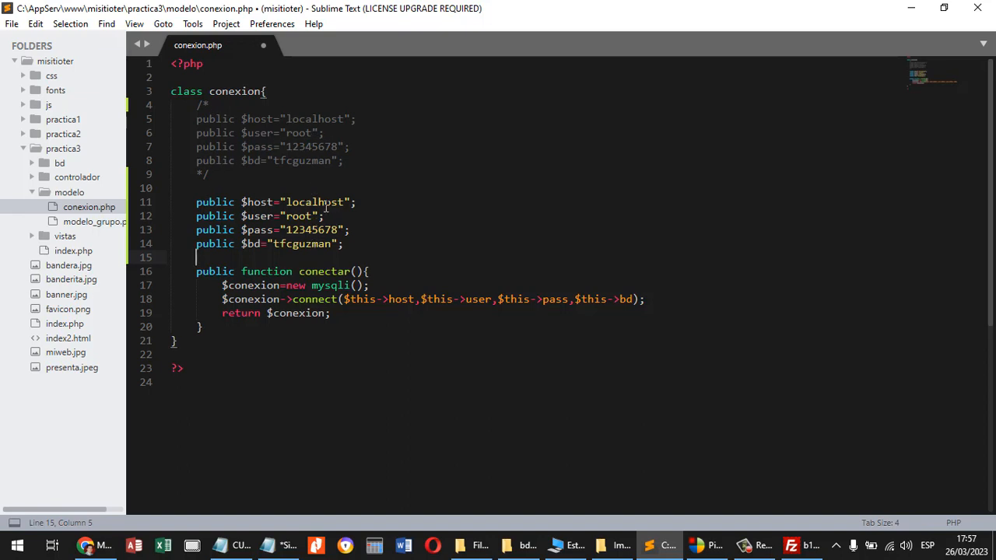
Replace the active $bd value with the full tfcguzman database name copied from the hosting panel in Chrome.
left_click_drag(331, 243, 275, 247)
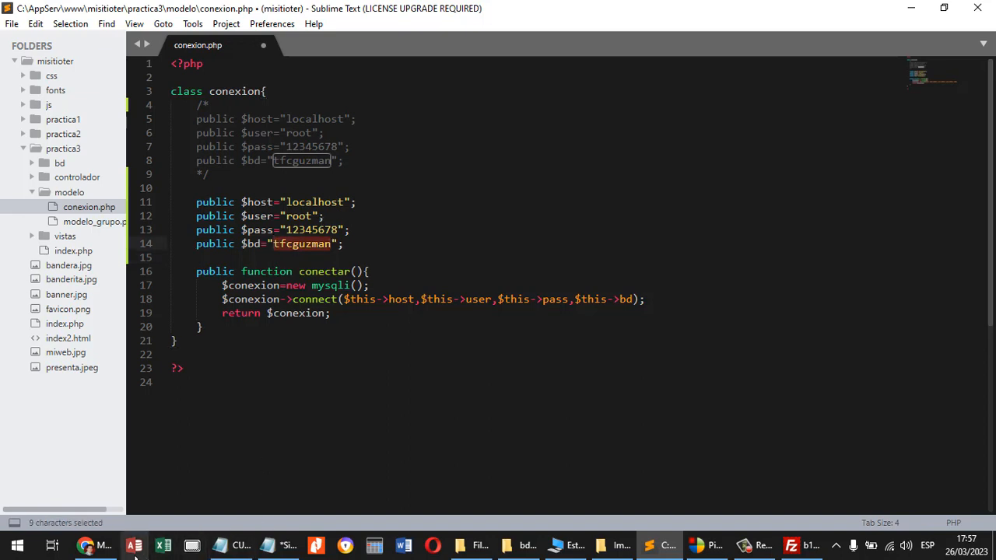
left_click(93, 545)
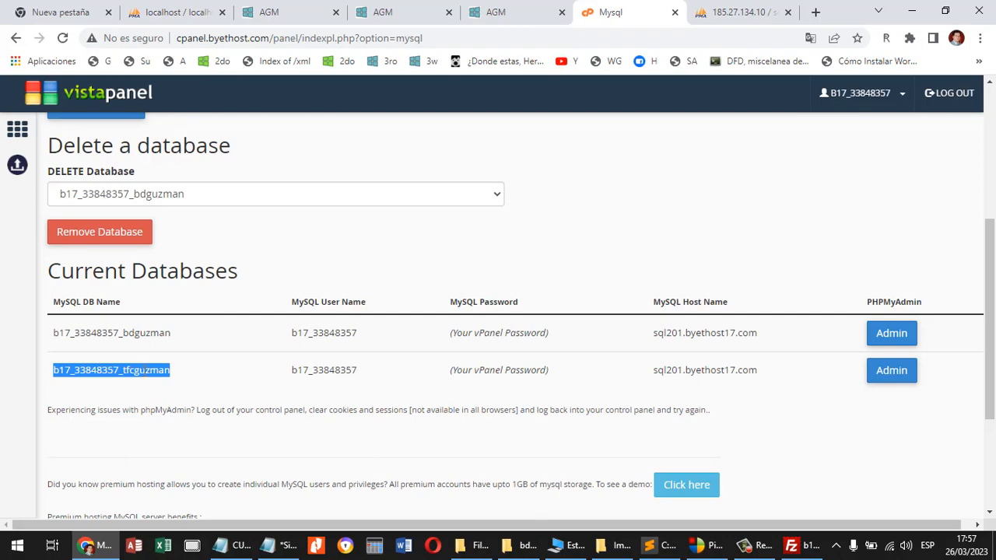
right_click(145, 371)
left_click(168, 382)
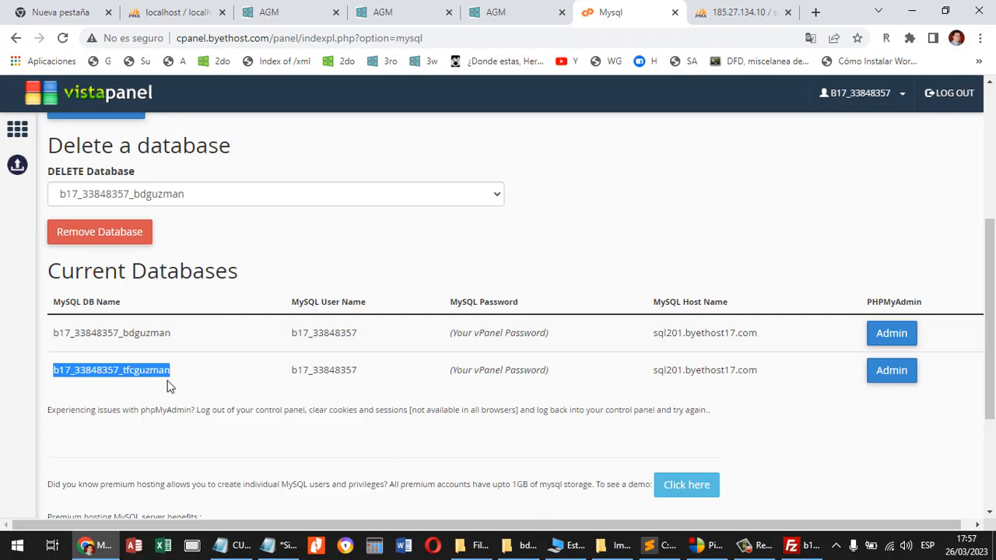
left_click(669, 554)
key("ctrl+v")
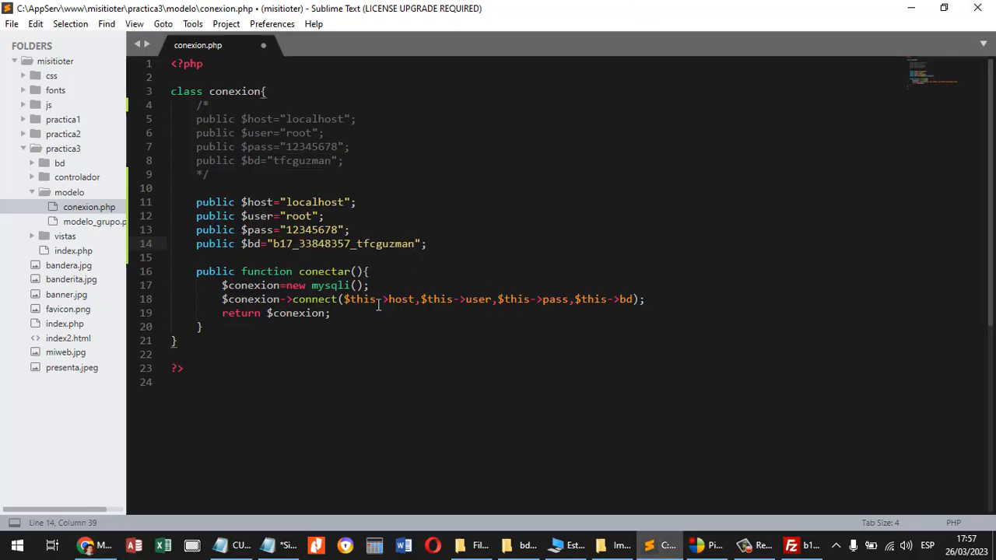
Replace the active $user value in conexion.php with the MySQL user name copied from the hosting panel in Chrome.
left_click(93, 545)
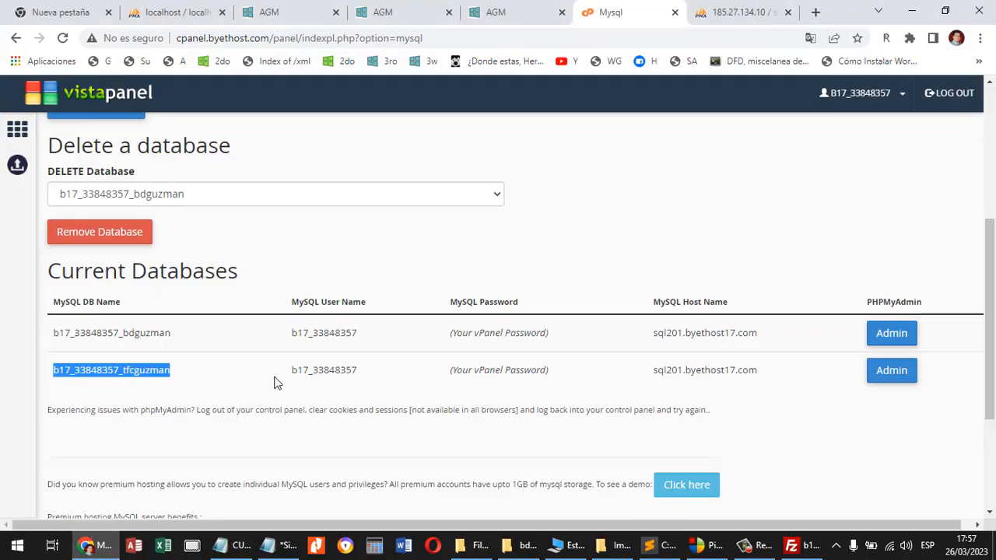
double_click(329, 370)
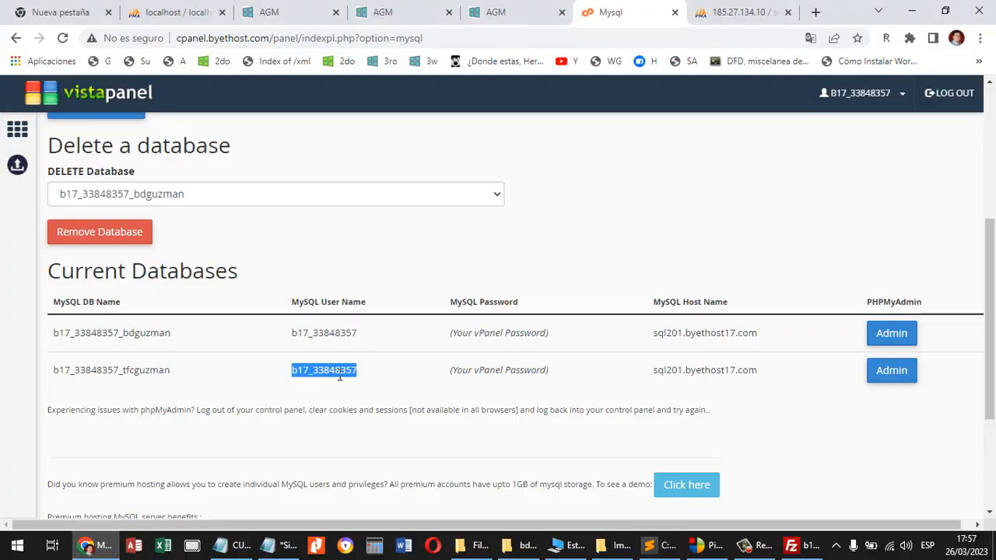
left_click(665, 546)
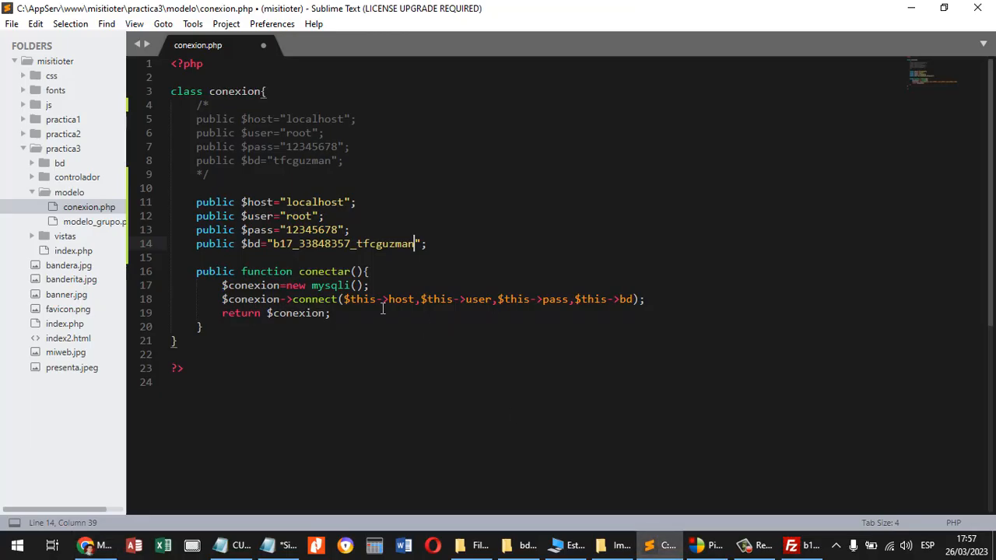
double_click(304, 219)
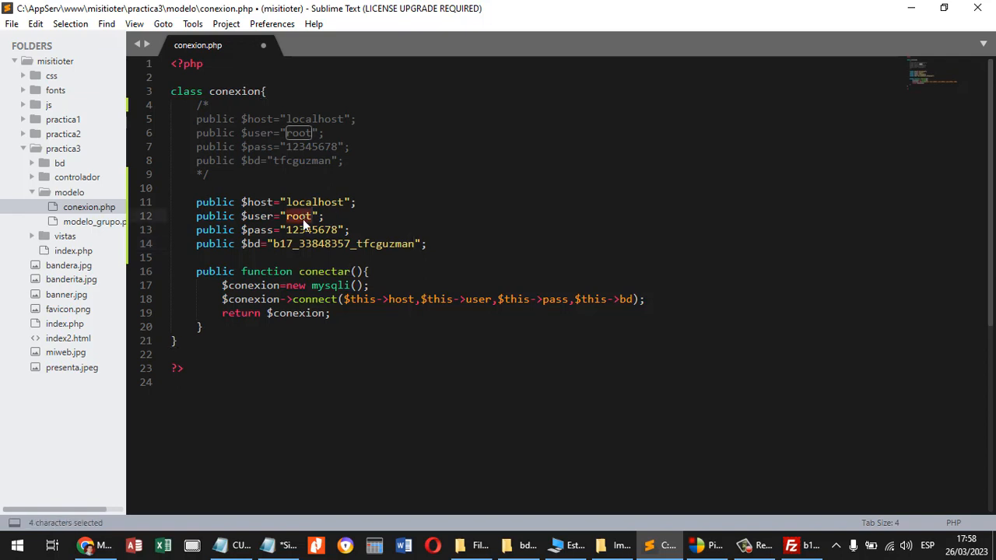
key("ctrl+v")
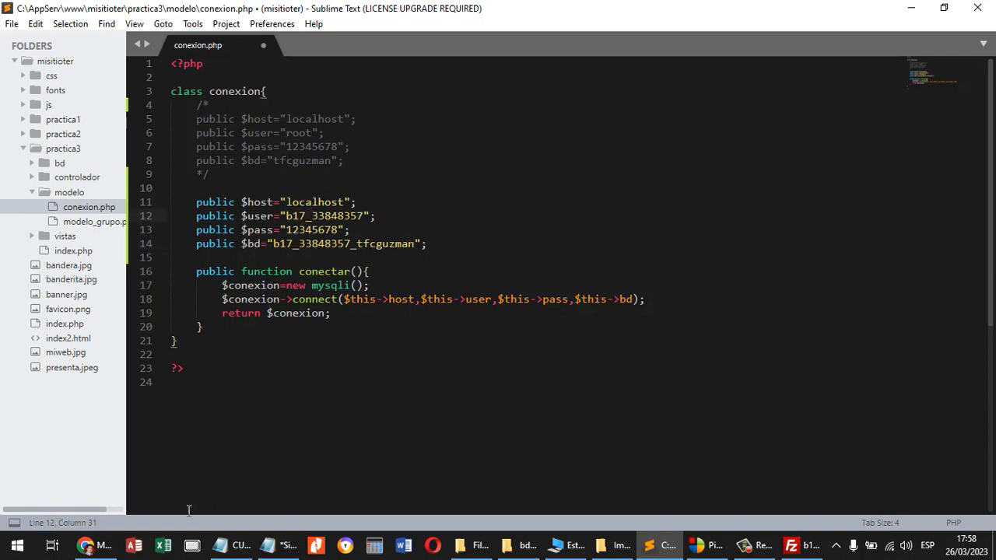
Set the active $host value in conexion.php to sql201.byethost17.com, copied from the hosting panel in Chrome.
left_click(107, 547)
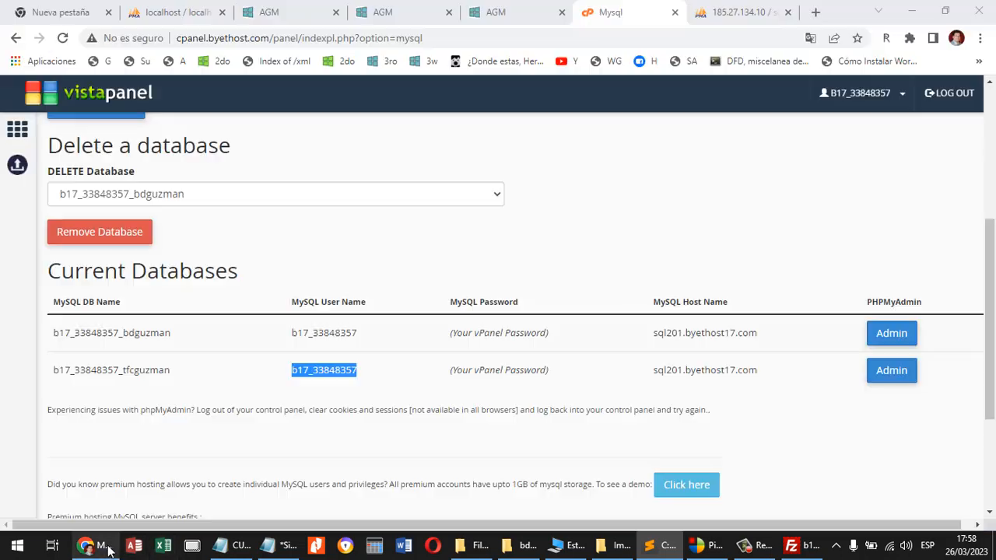
double_click(688, 371)
left_click_drag(759, 375, 654, 378)
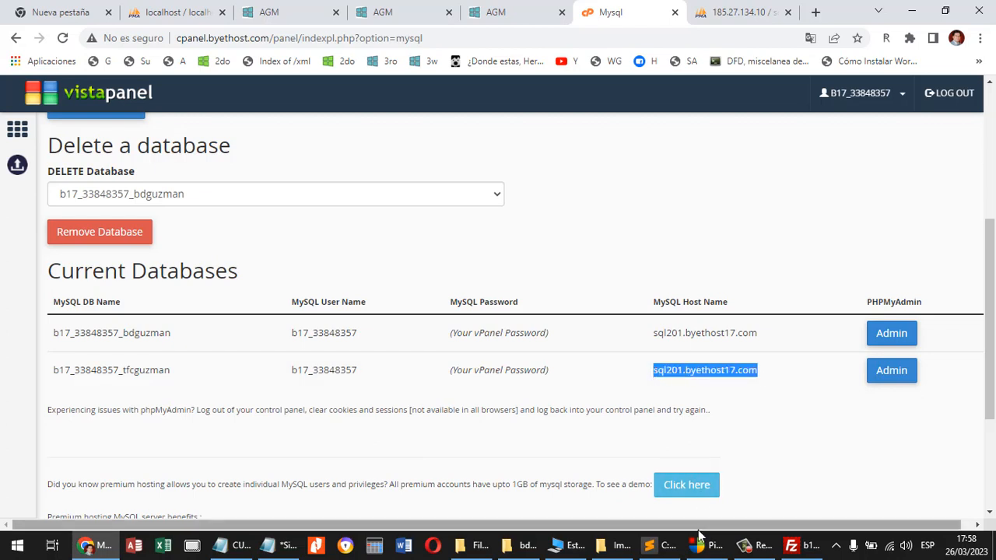
left_click(660, 545)
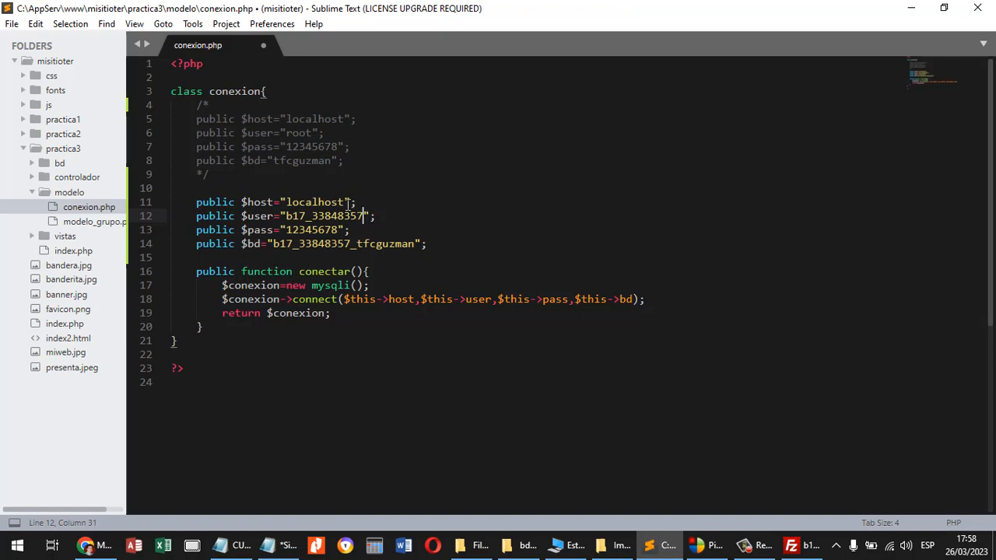
left_click_drag(344, 203, 284, 202)
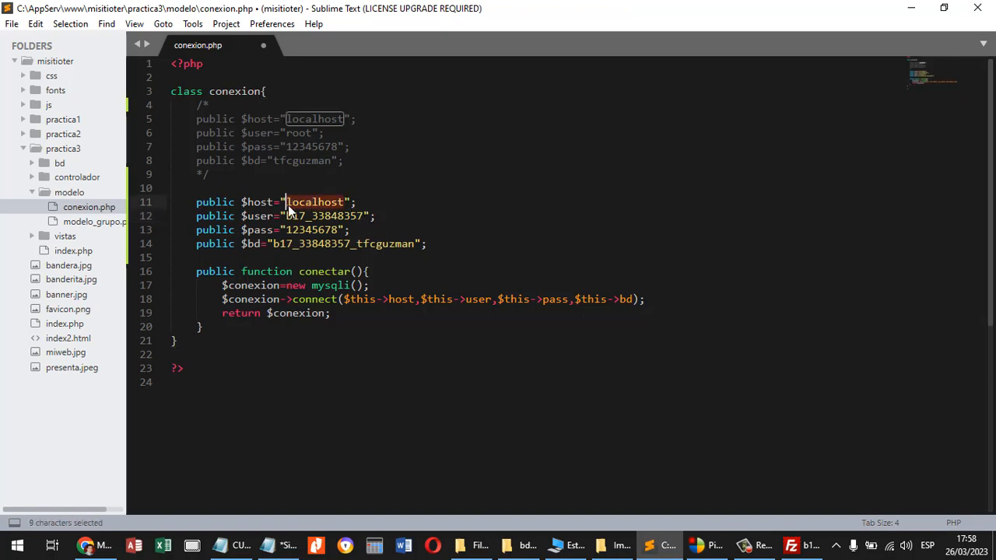
key("ctrl+v")
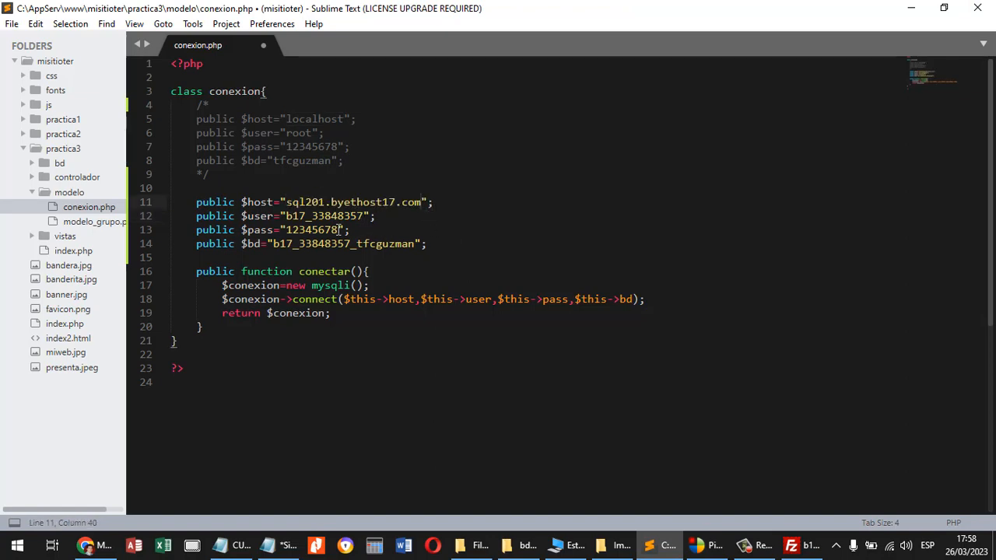
Replace the active $pass value in conexion.php with the hosting account password.
left_click_drag(340, 229, 285, 229)
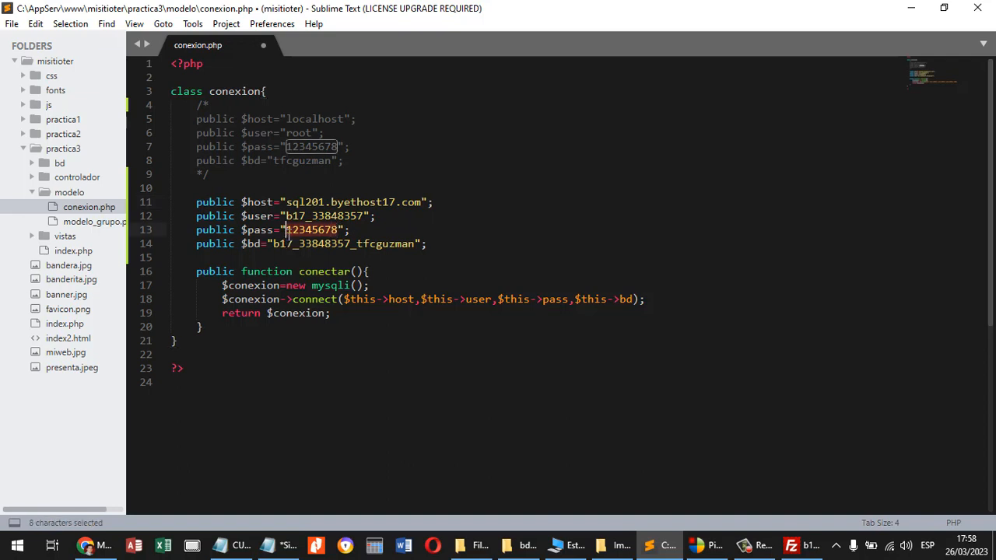
type("****")
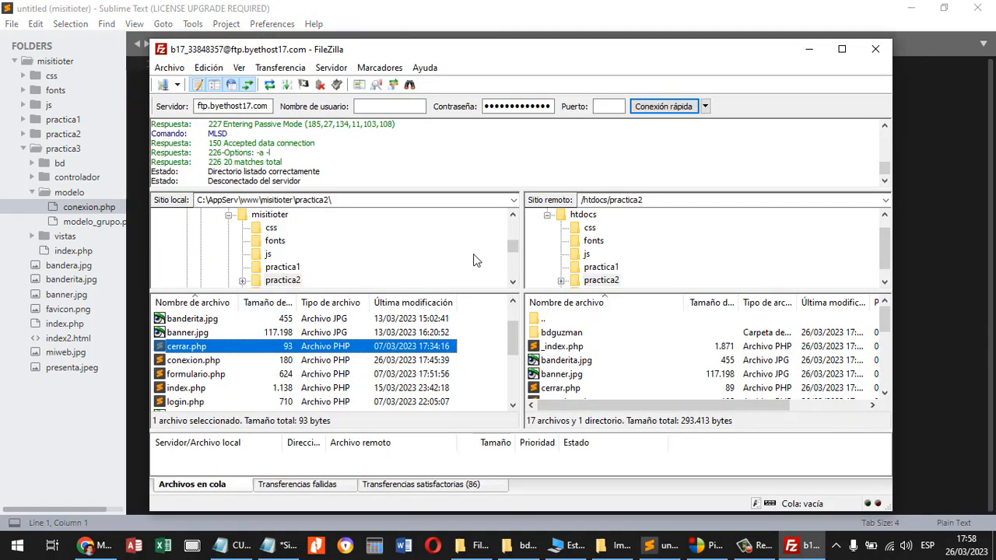
Open the local misitioter practica3\modelo folder and select its conexion.php file.
scroll(512, 251, "down", 3)
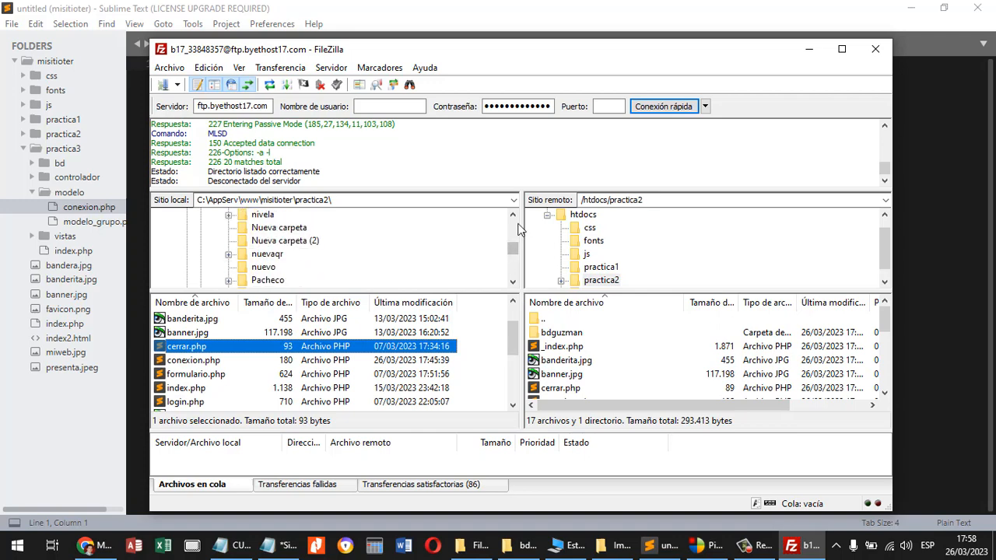
left_click(512, 214)
scroll(294, 259, "up", 2)
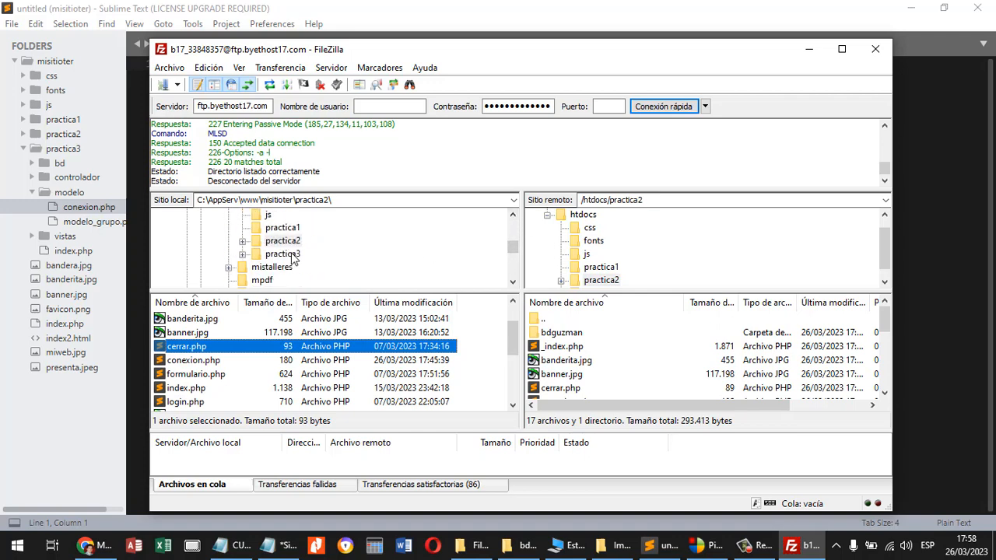
left_click(293, 255)
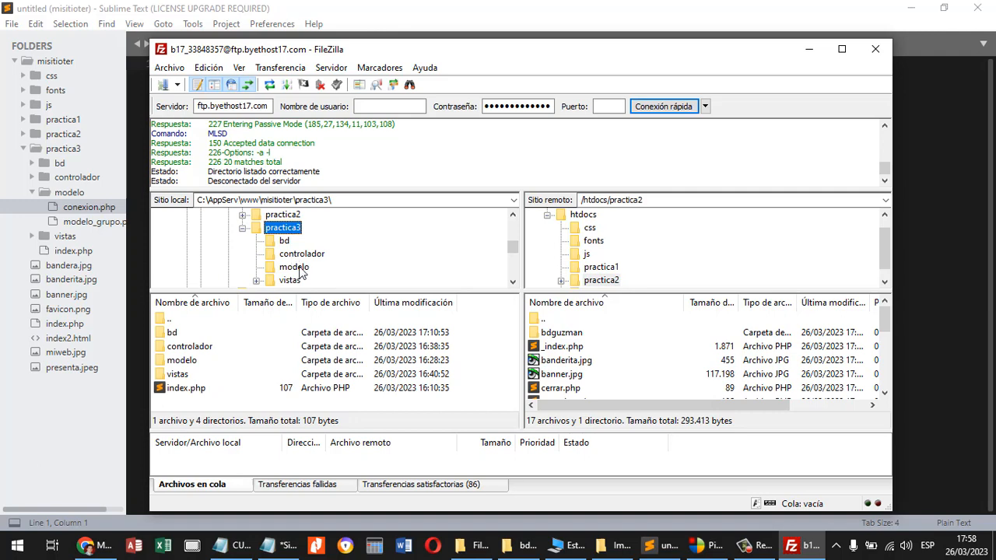
left_click(298, 268)
left_click(211, 335)
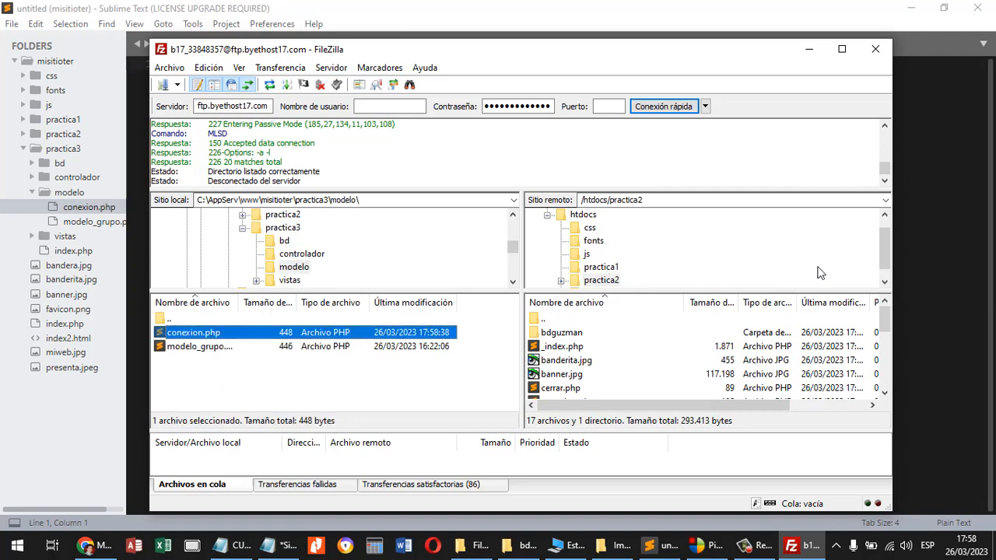
Upload the edited conexion.php to /htdocs/practica3/modelo on the hosting server.
left_click(884, 282)
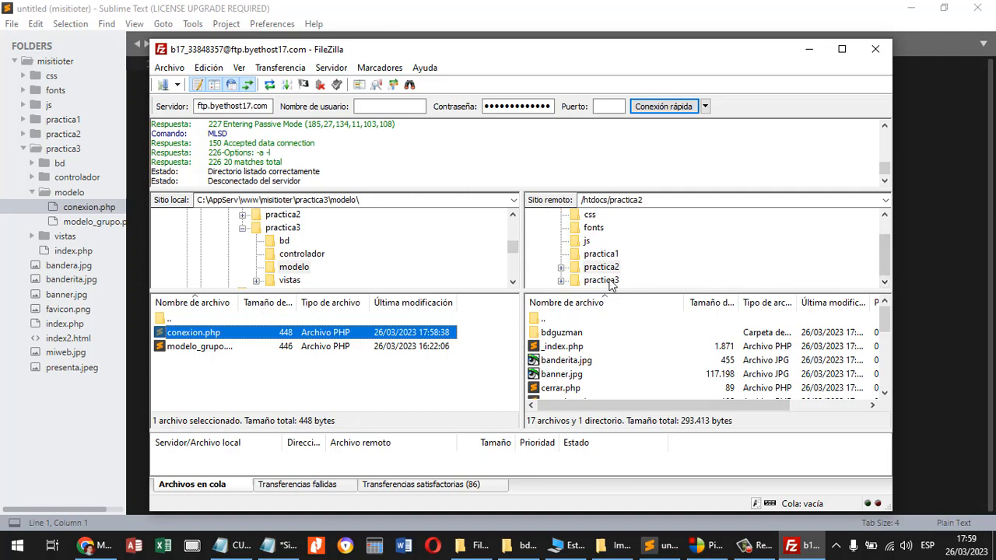
left_click(611, 280)
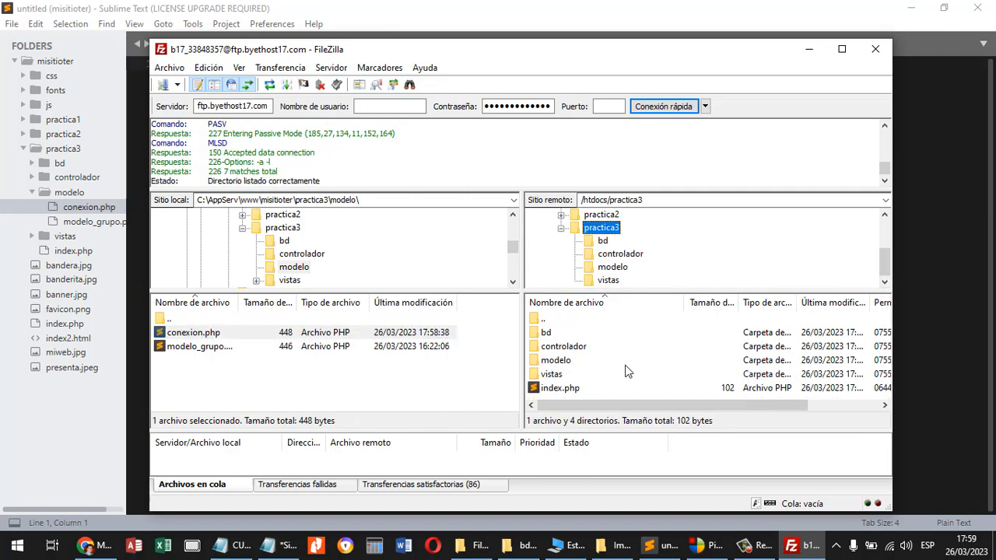
double_click(564, 362)
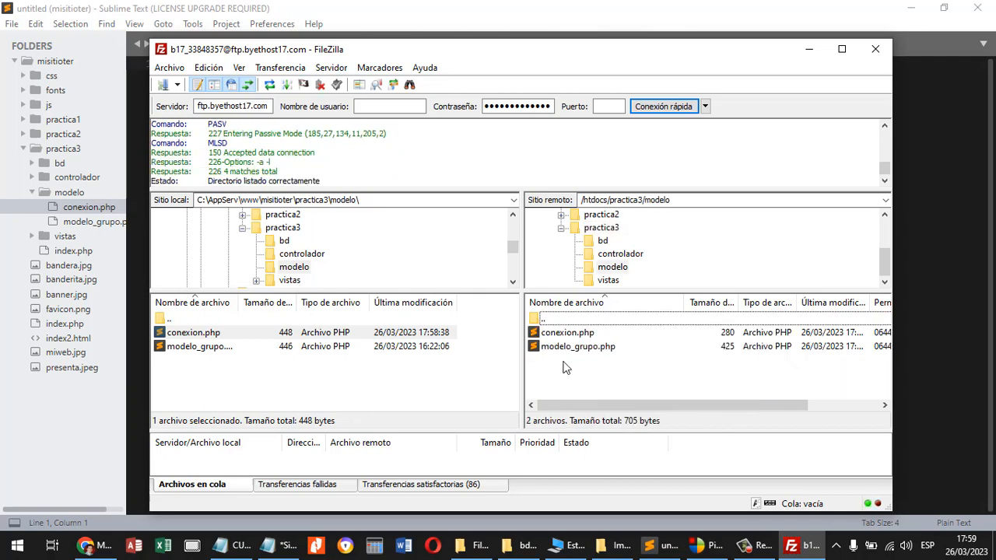
left_click(216, 335)
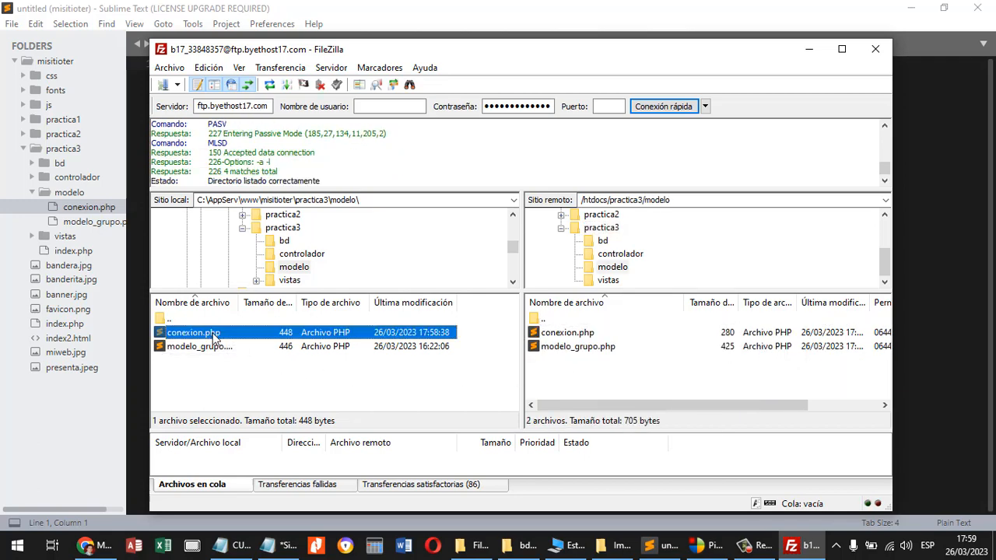
left_click_drag(215, 334, 624, 377)
Switch to Chrome, close the two extra AGM tabs, and load the hosted site in the remaining AGM tab.
left_click(97, 545)
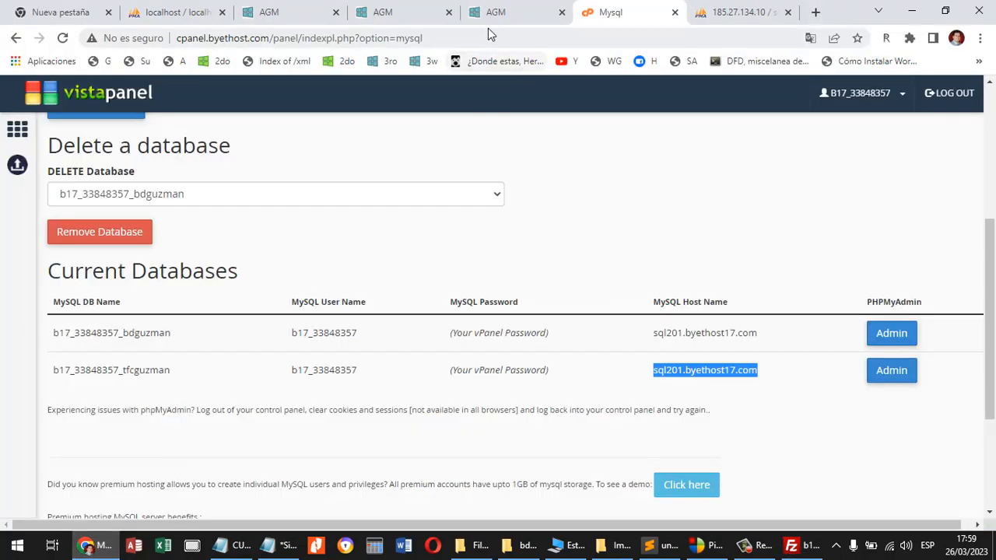
left_click(396, 17)
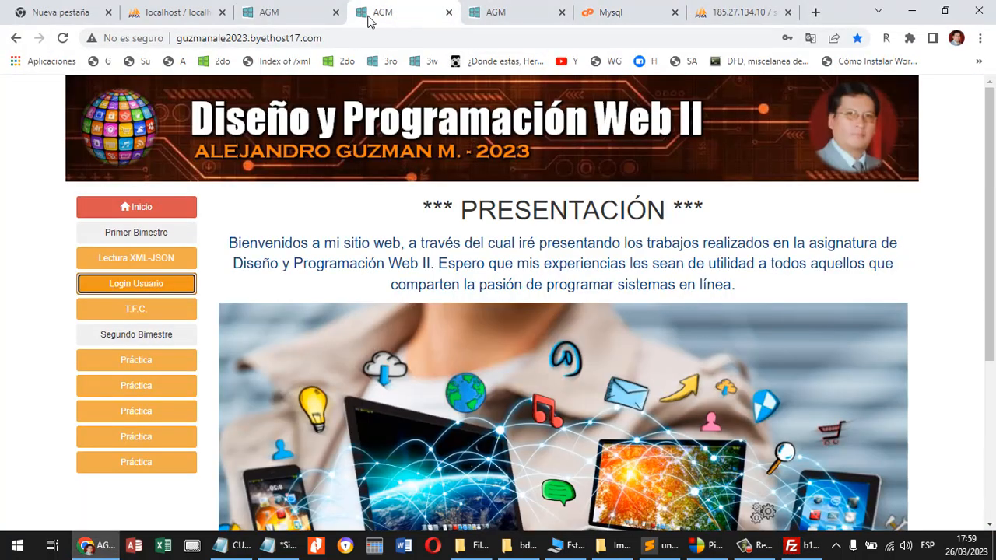
left_click(448, 12)
left_click(448, 13)
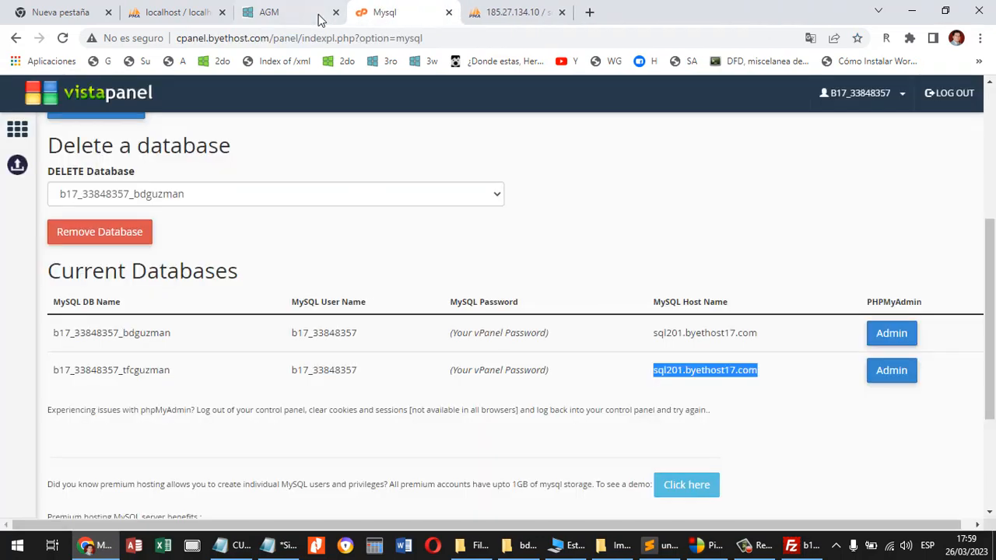
left_click(313, 14)
left_click(65, 42)
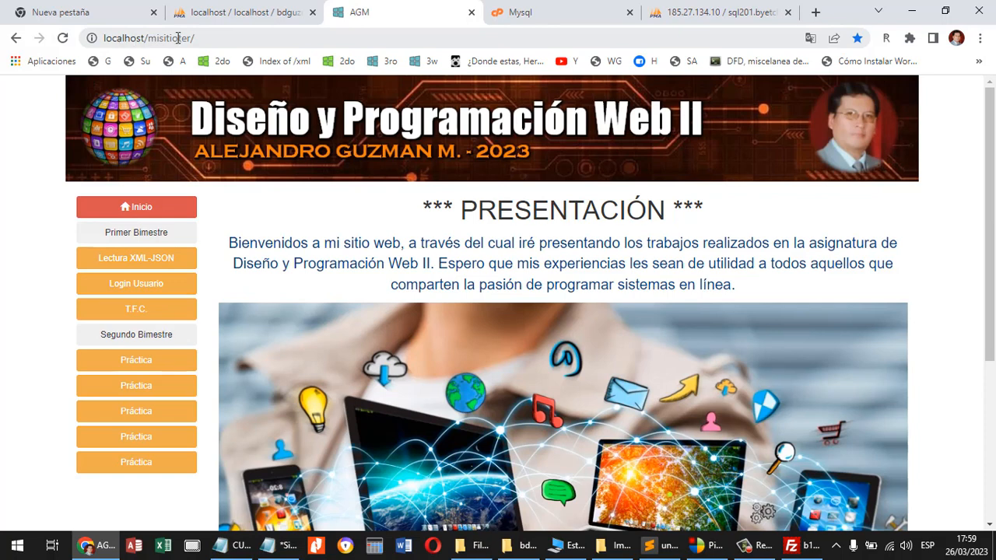
left_click(427, 63)
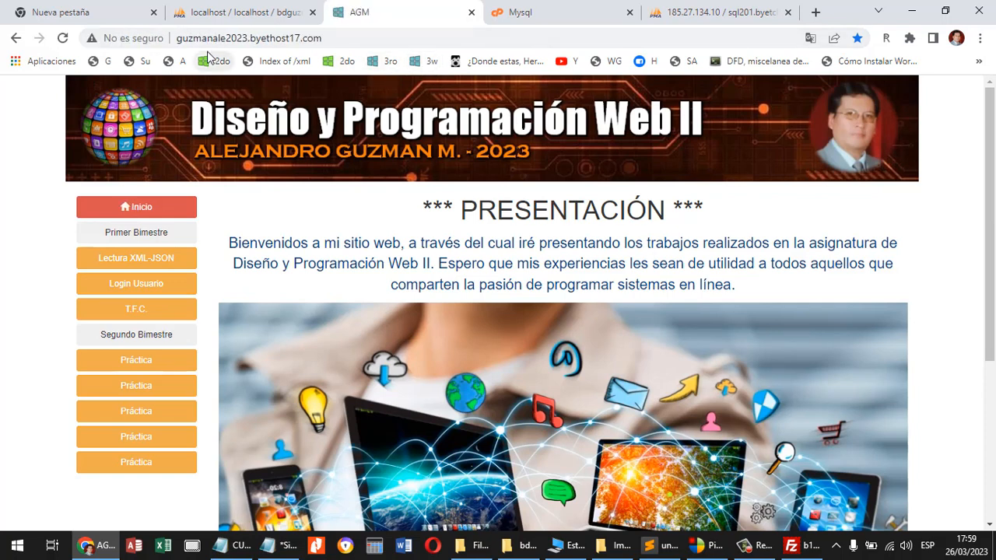
Open the hosted T.F.C. practice and review the Lista de Grupos page in its Grupos area.
left_click(155, 312)
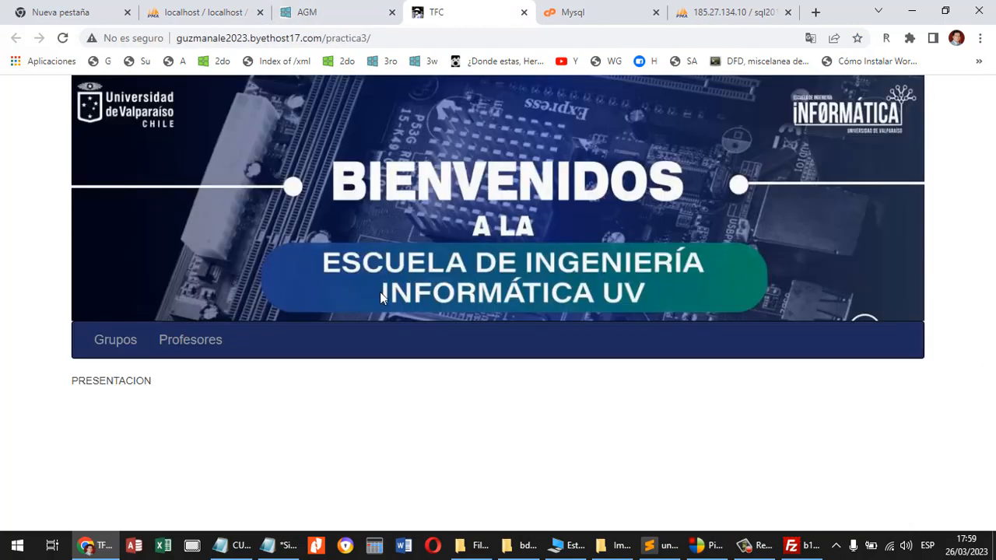
left_click(116, 343)
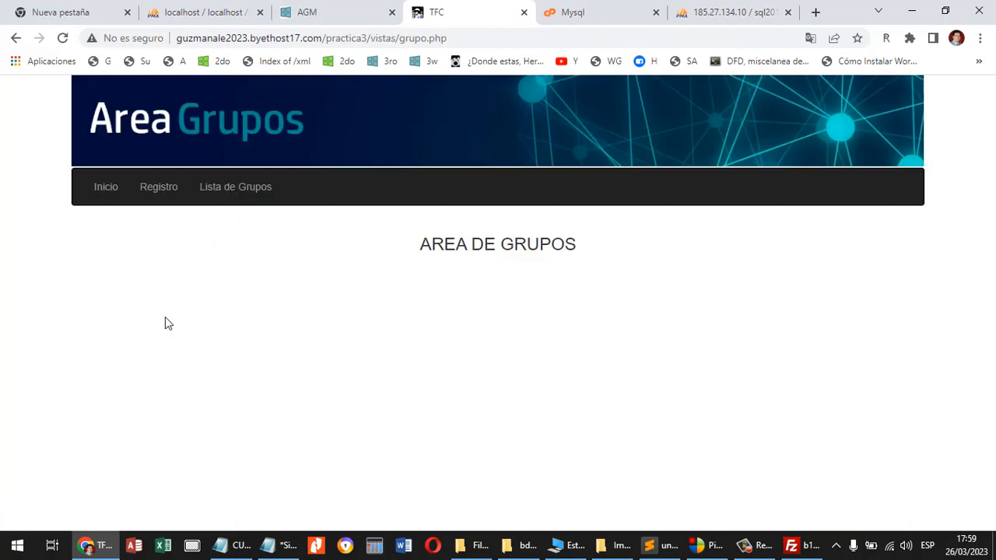
left_click(247, 193)
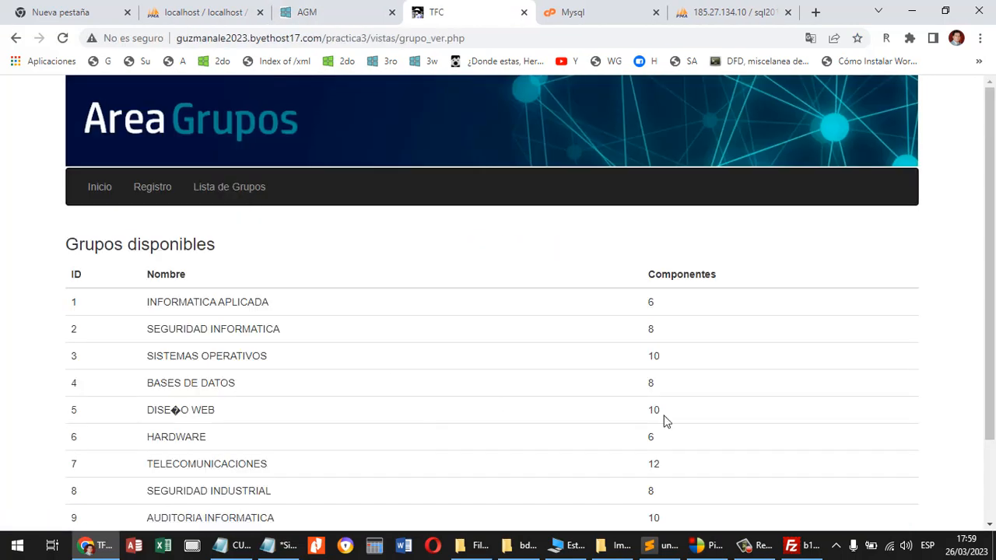
scroll(980, 322, "down", 1)
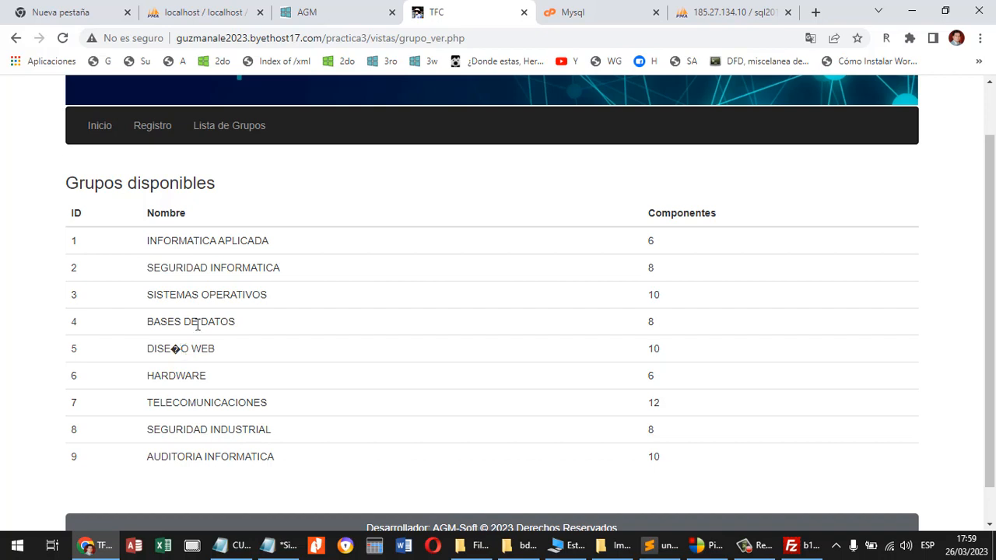
scroll(991, 376, "up", 1)
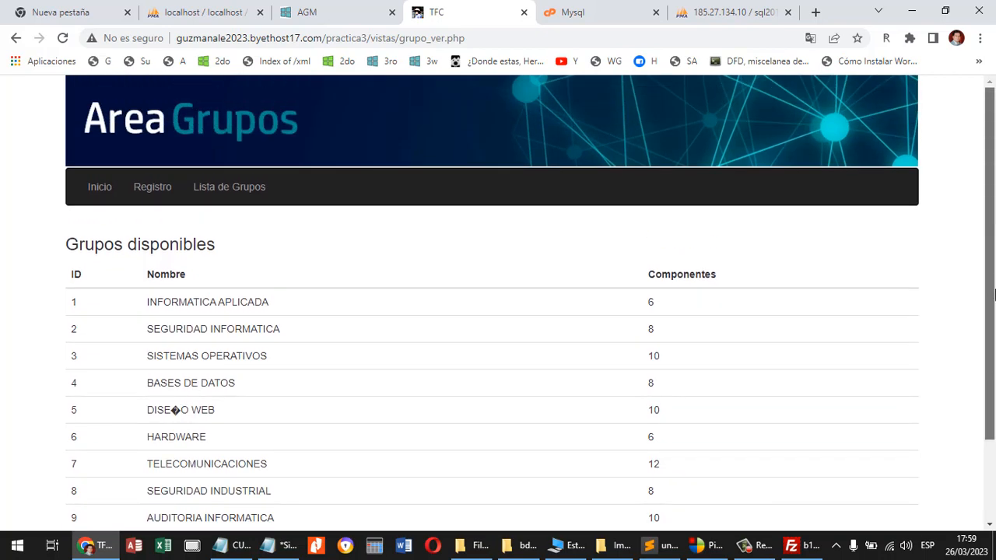
Open the group registration form in the hosted practica3 Grupos area.
left_click(148, 193)
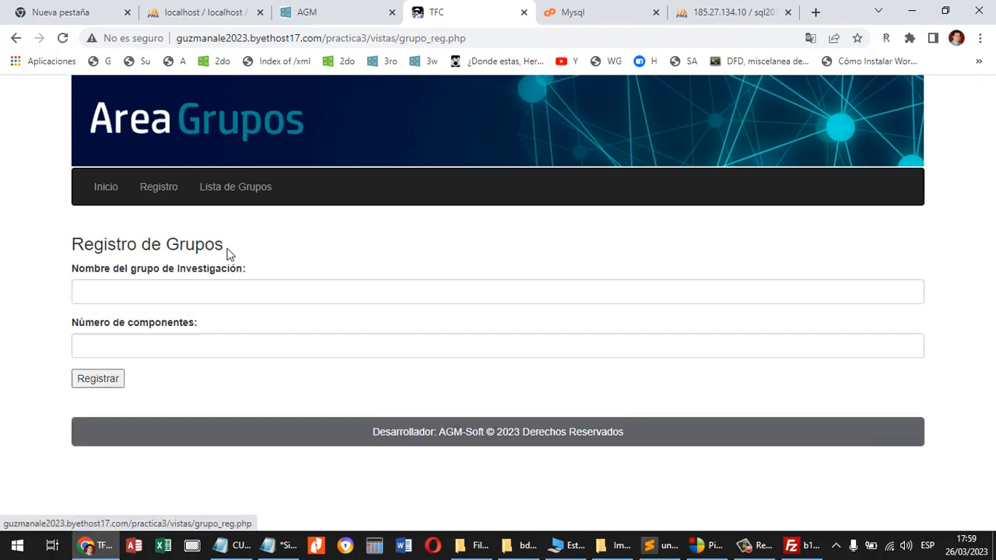